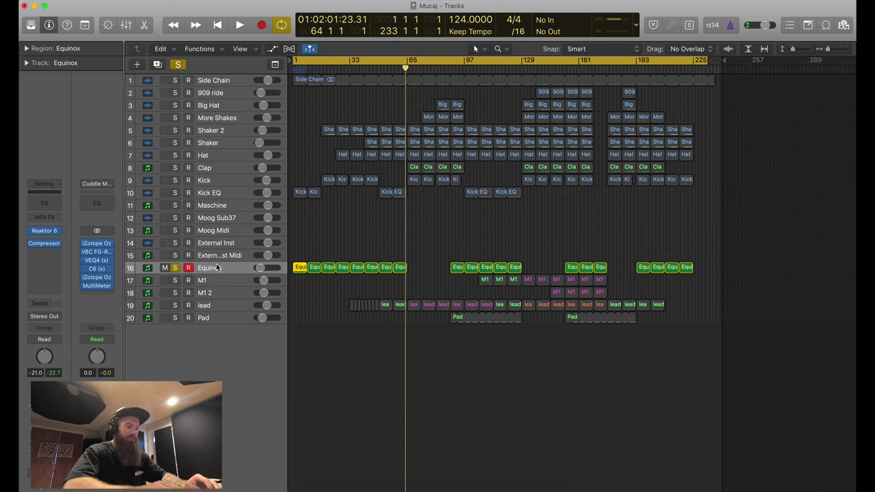
Examine the chord notes of the first Equinox region in the piano roll, return the playhead to the project start, and close the editor
double_click(301, 271)
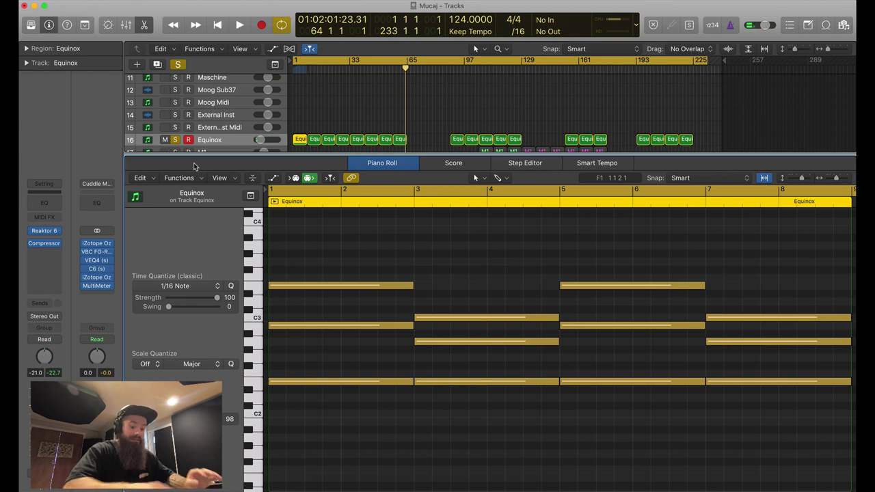
key("Return")
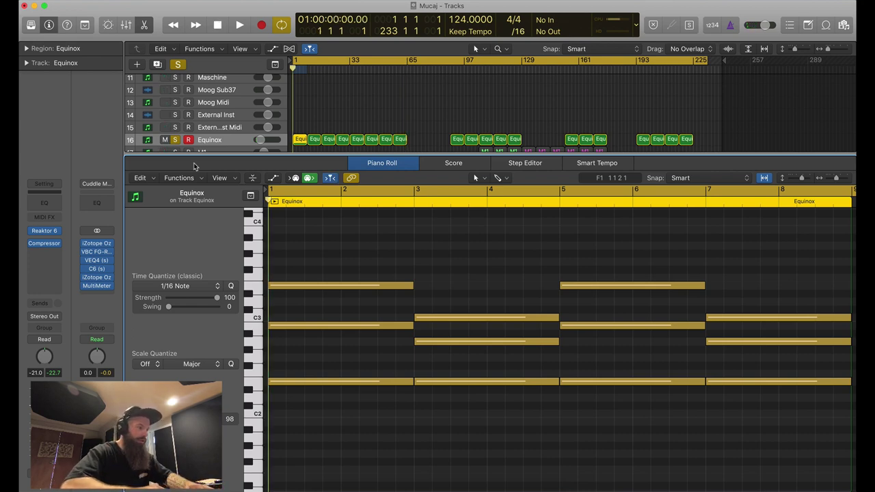
mouse_move(47, 233)
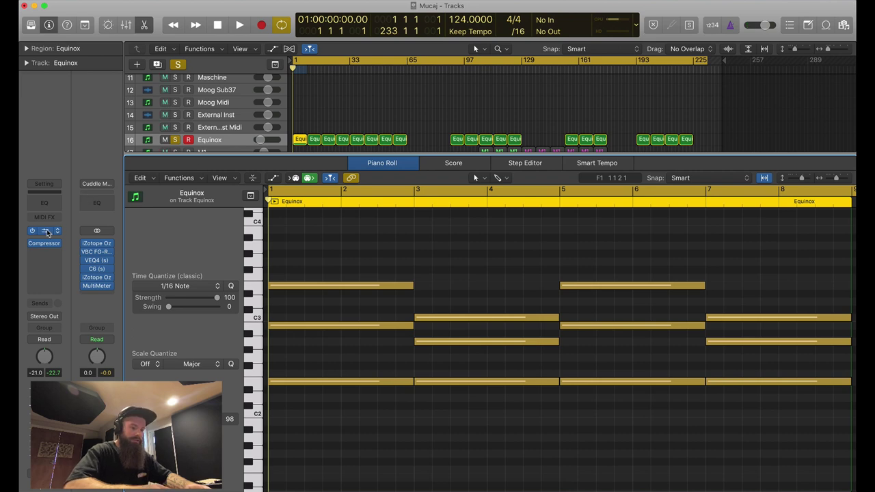
key("p")
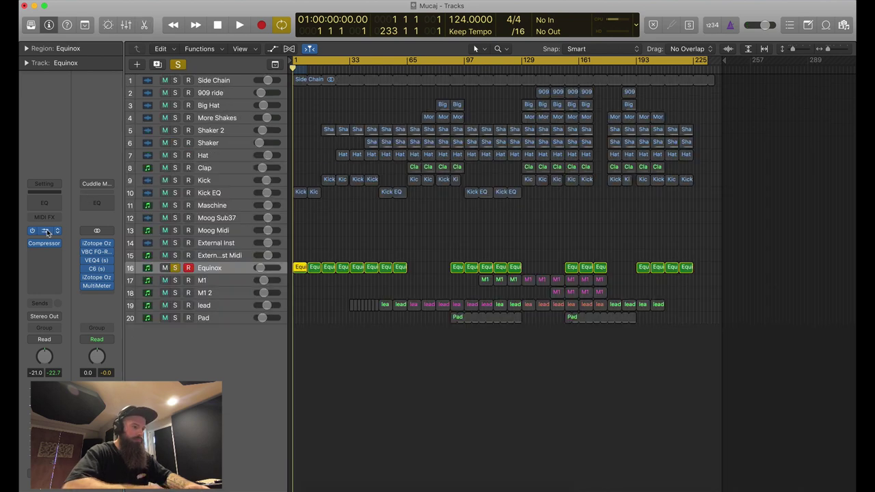
Open the Equinox track's Reaktor 6 instrument and switch its preset to Beauty Bell Pad
left_click(47, 233)
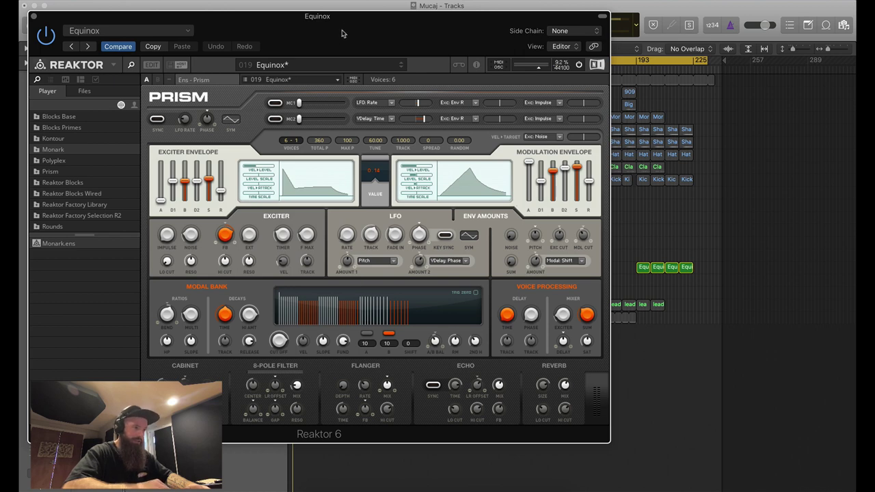
left_click_drag(343, 33, 392, 47)
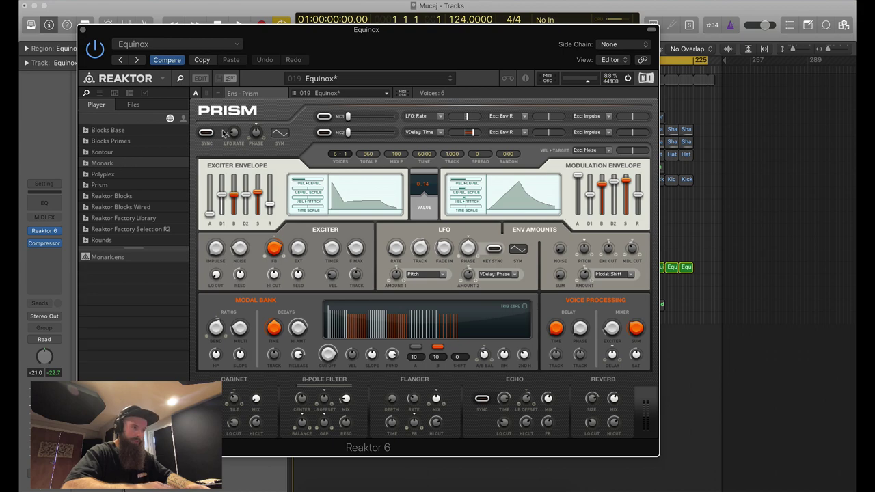
left_click_drag(401, 45, 447, 39)
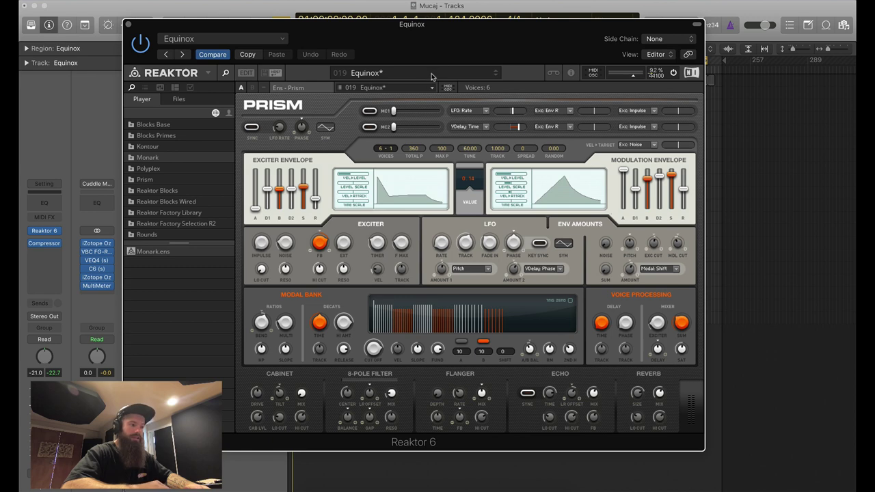
left_click(495, 74)
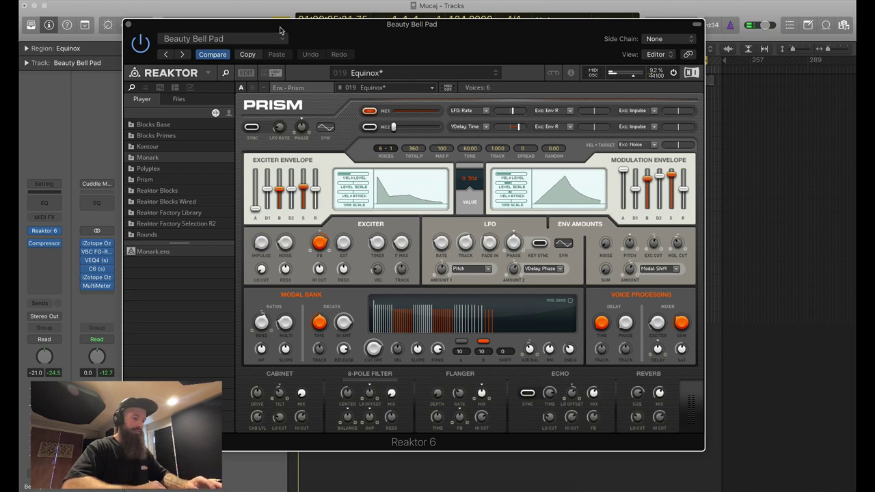
Show the Beauty Bell Pad track's volume automation enlarged, enable its track automation in Read mode, and restore the full arrangement view
left_click_drag(350, 26, 661, 31)
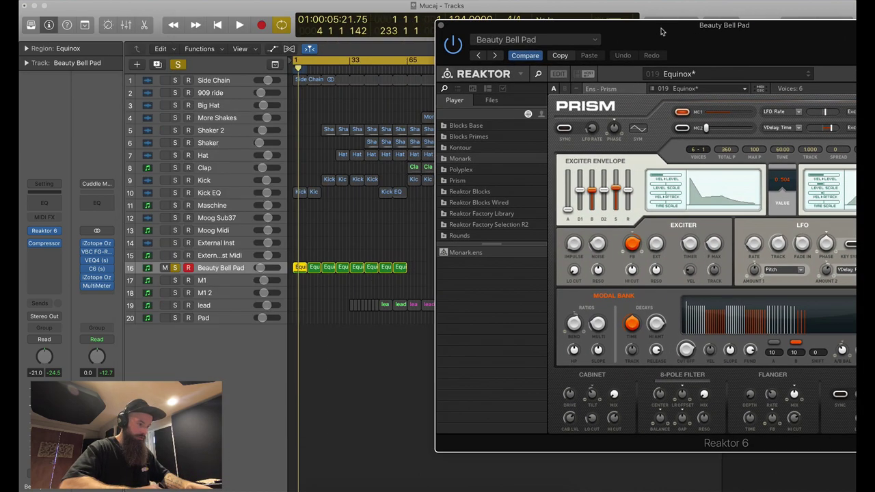
key("super+Down")
left_click(238, 363)
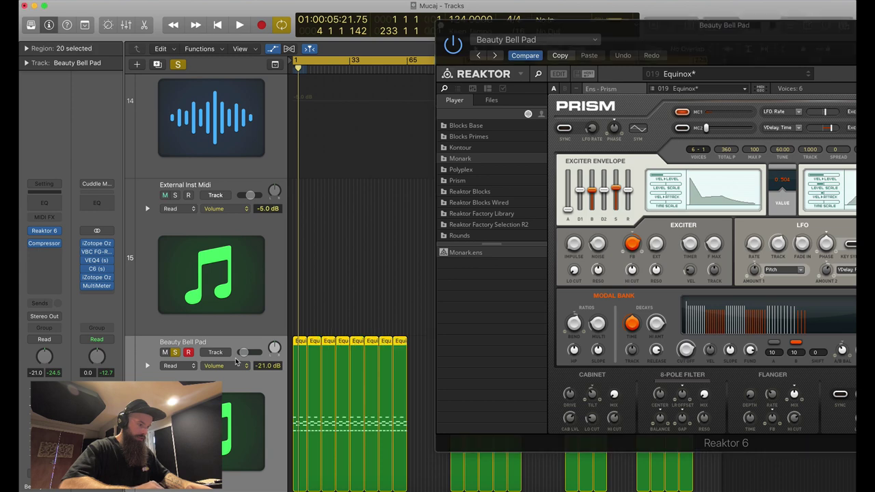
left_click(171, 366)
left_click(173, 364)
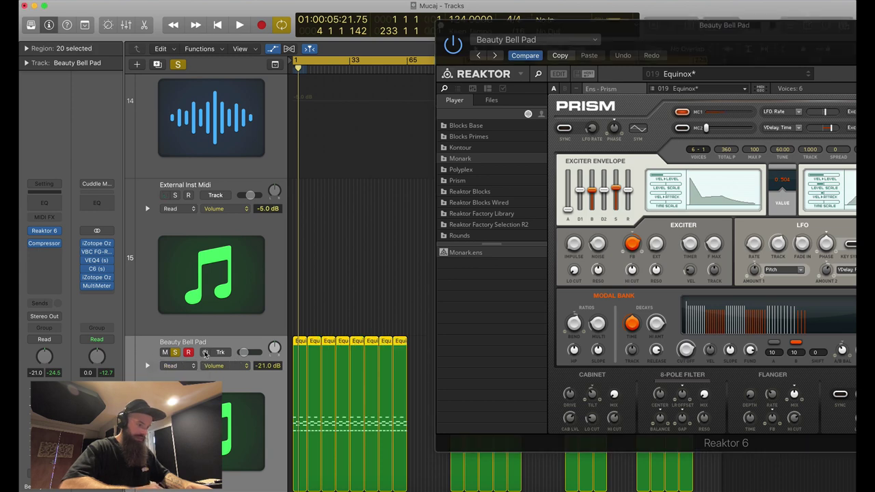
left_click(218, 366)
left_click(226, 370)
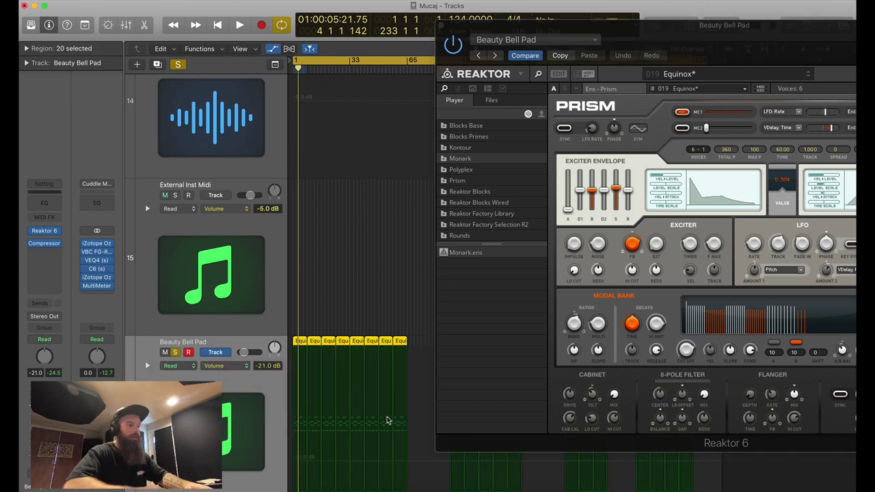
key("super+Up")
key("super+Up")
key("super+Up")
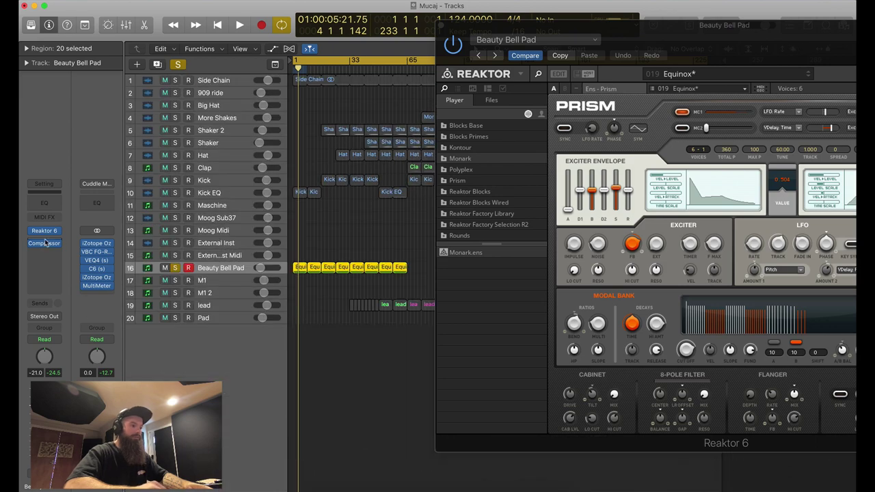
Open the Beauty Bell Pad track's Compressor, close the Reaktor window, and choose Kick (Audio 10) as the side chain source
left_click(45, 246)
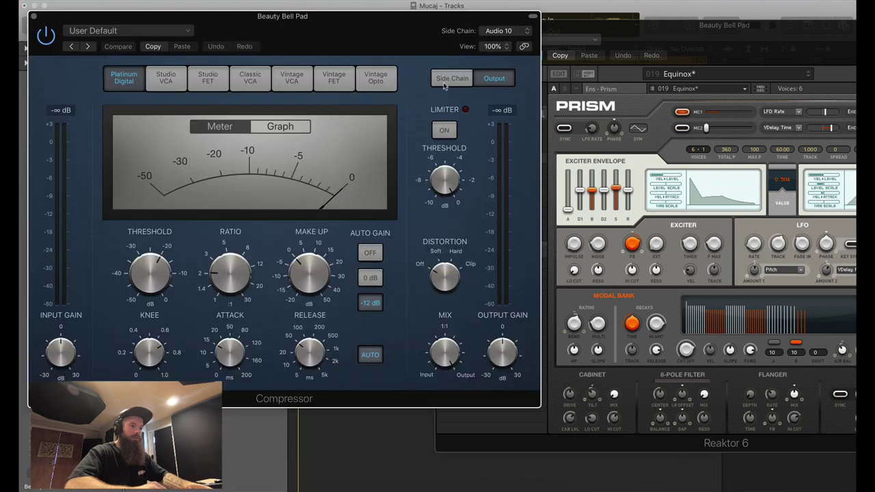
left_click(586, 30)
left_click(441, 26)
left_click_drag(376, 15, 413, 188)
left_click(562, 190)
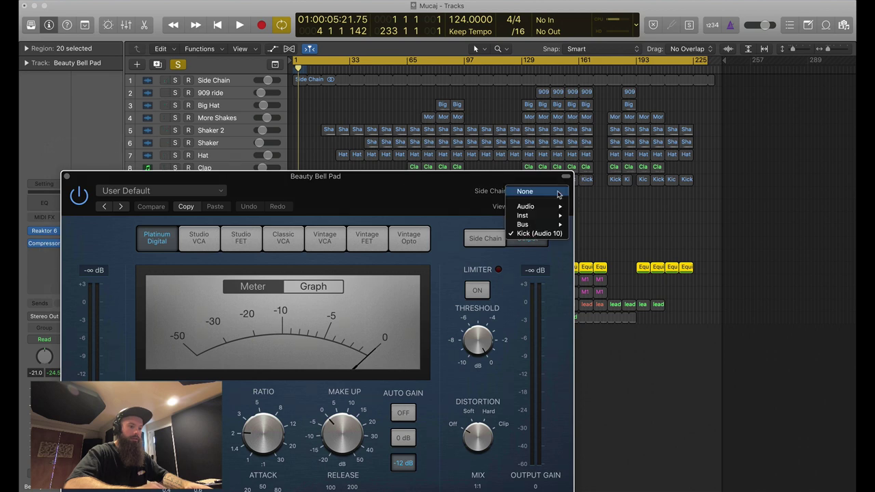
left_click(559, 234)
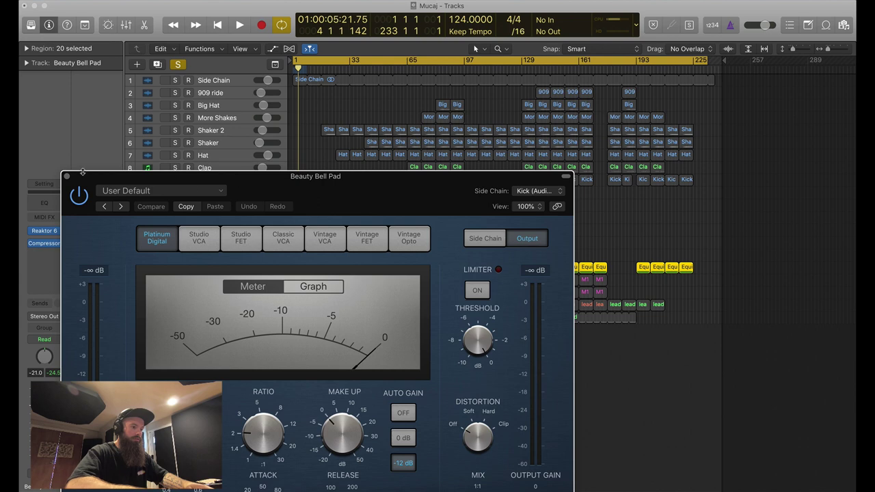
Play the soloed pad from the project start and near bar 62 with the Compressor window moved clear of the arrangement
key("a")
key("a")
key("space")
left_click_drag(155, 177, 576, 120)
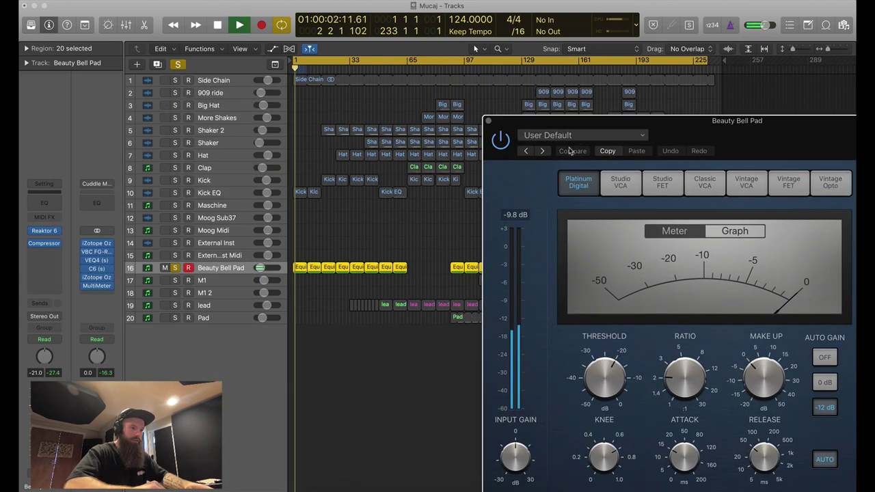
left_click(411, 69)
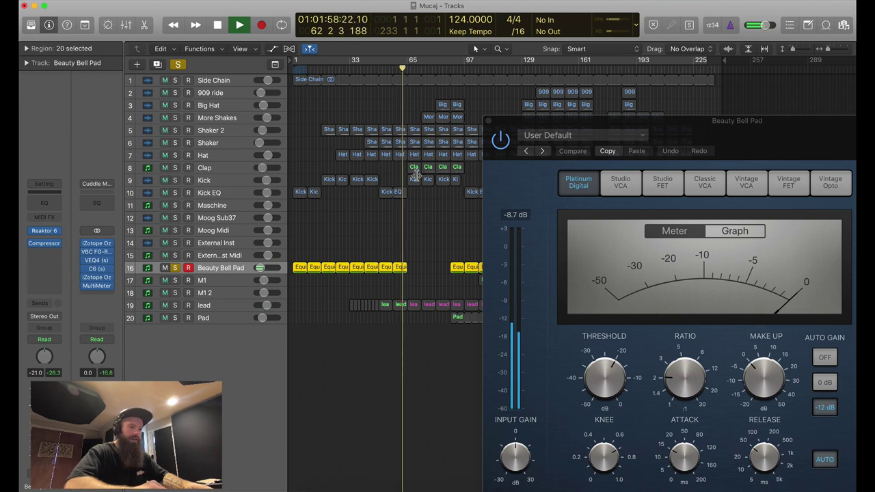
left_click_drag(575, 121, 441, 363)
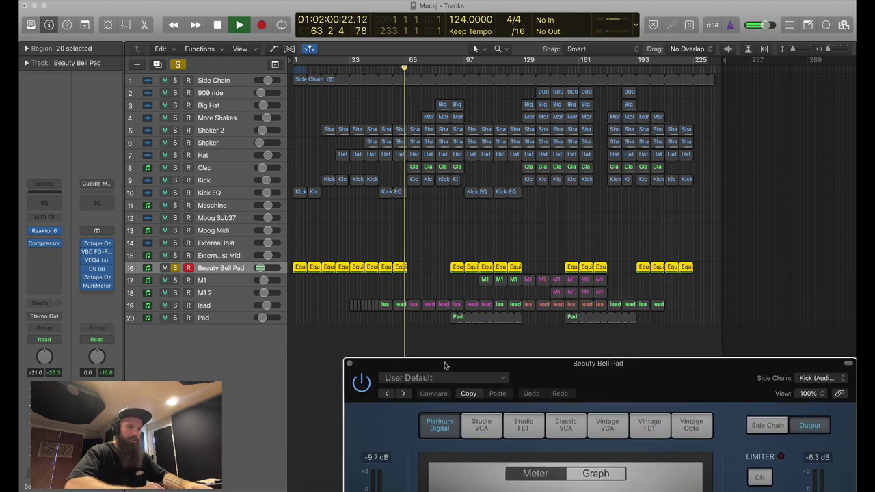
Play the pad from around bar 155, where the kick plays, and watch the Compressor's gain reduction meter
left_click(568, 68)
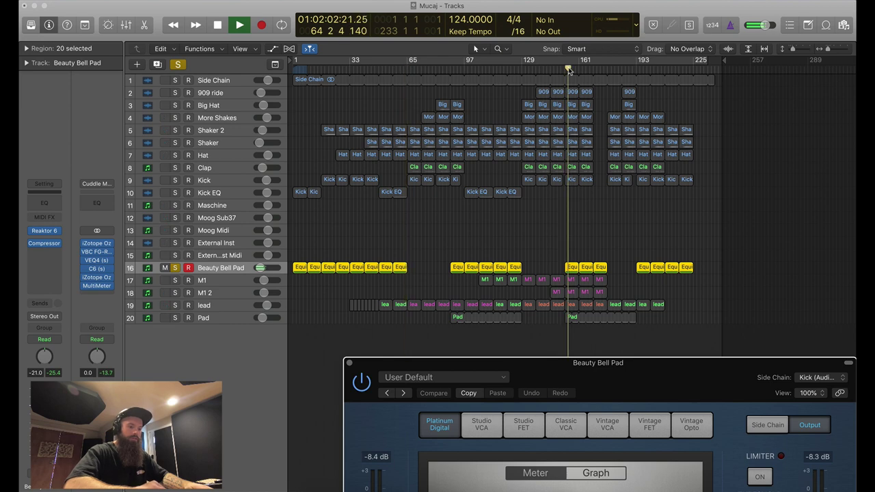
left_click_drag(610, 381, 525, 159)
key("space")
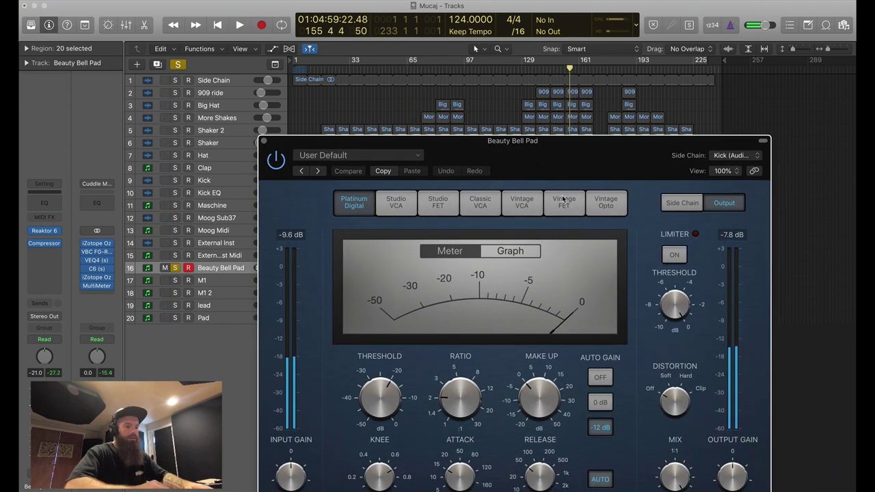
left_click_drag(571, 157, 571, 271)
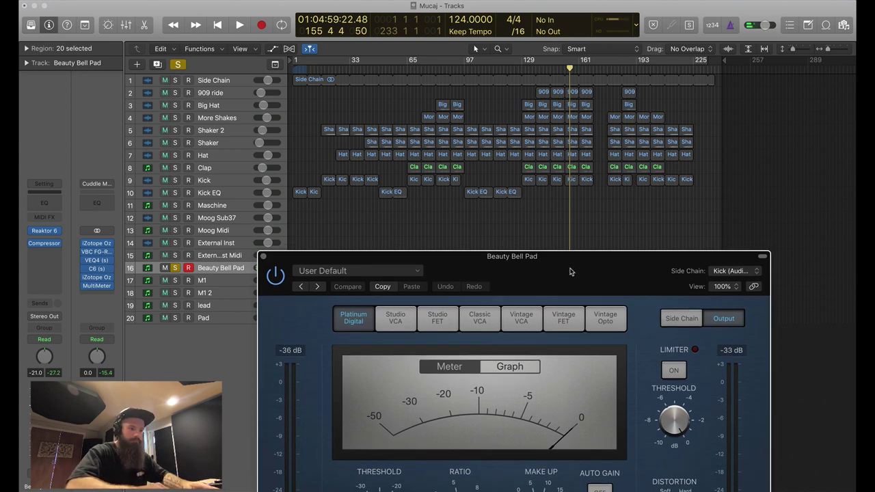
key("space")
left_click_drag(571, 272, 577, 204)
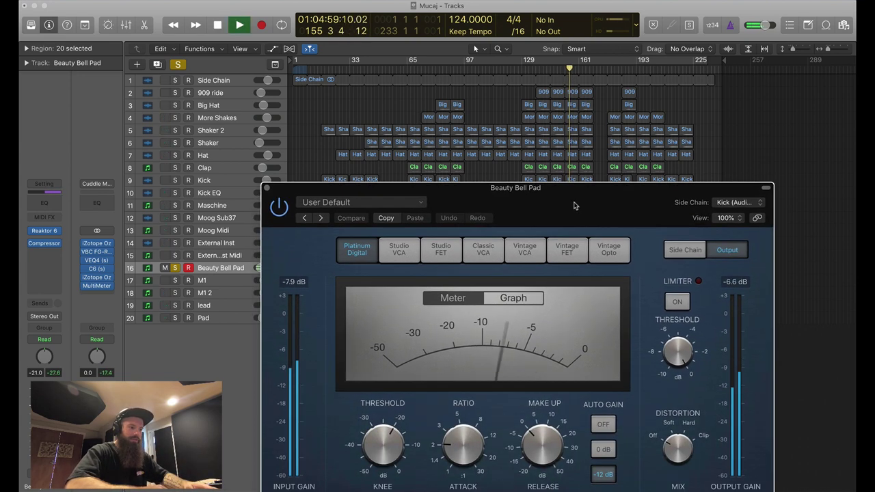
Solo the Kick track alongside the pad and check the Compressor meter during playback, closing its window and stopping playback when done
left_click(268, 187)
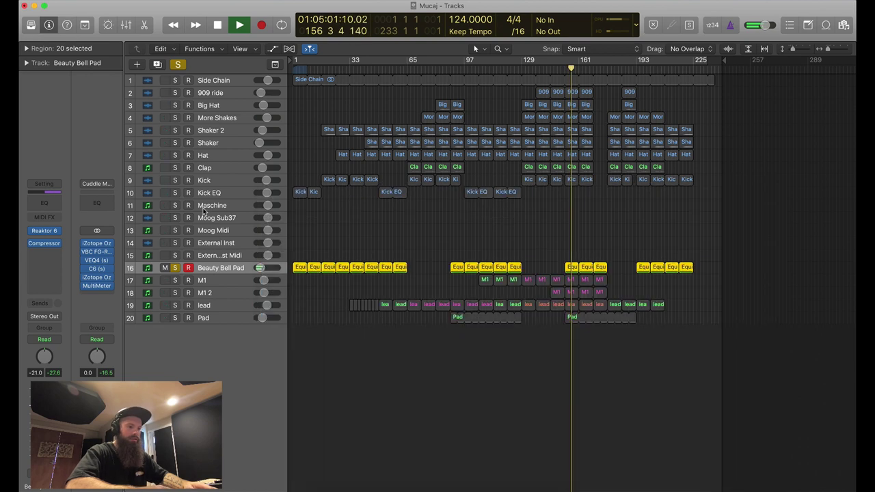
left_click(175, 181)
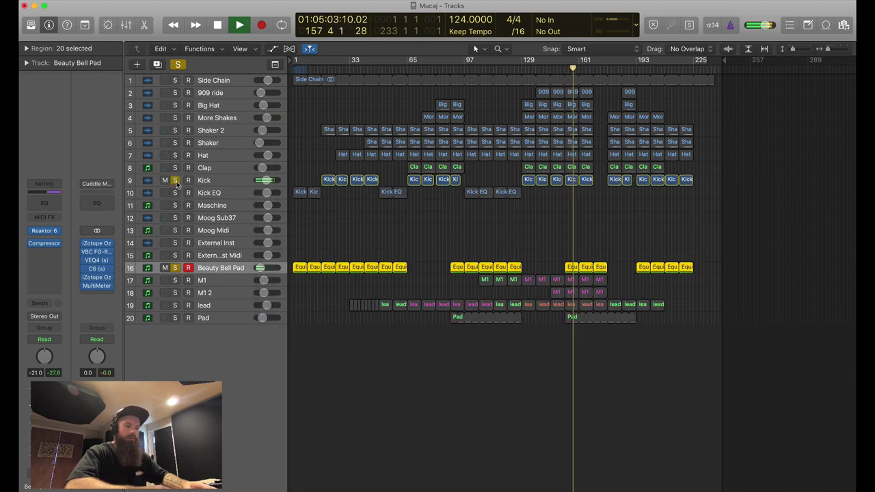
left_click(44, 243)
left_click_drag(585, 219, 522, 125)
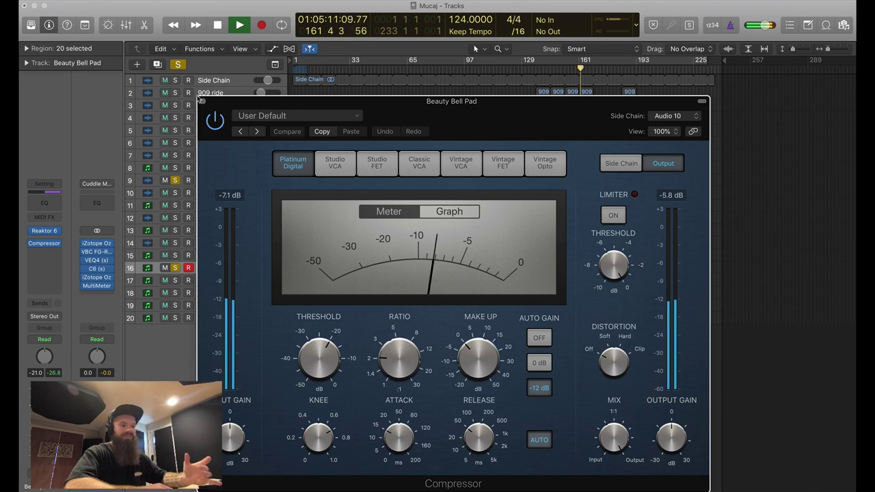
left_click(202, 102)
key("space")
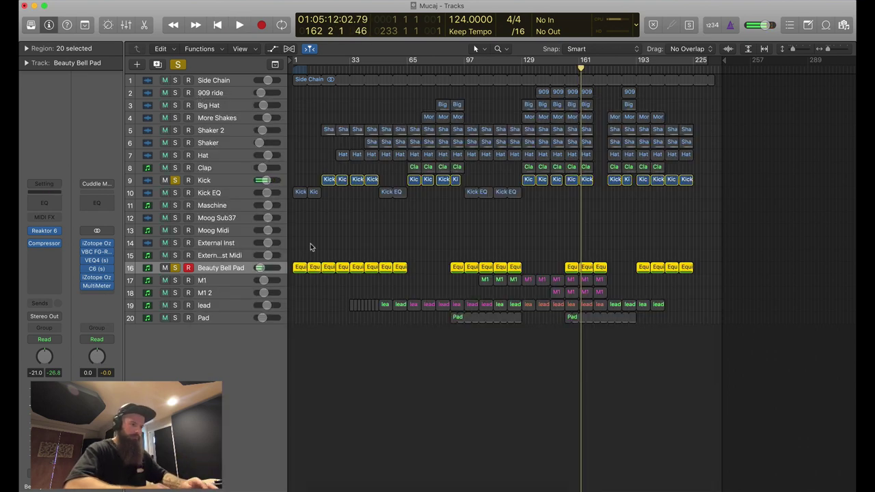
Return the playhead to the project start and unsolo the Kick and Beauty Bell Pad tracks
key("Return")
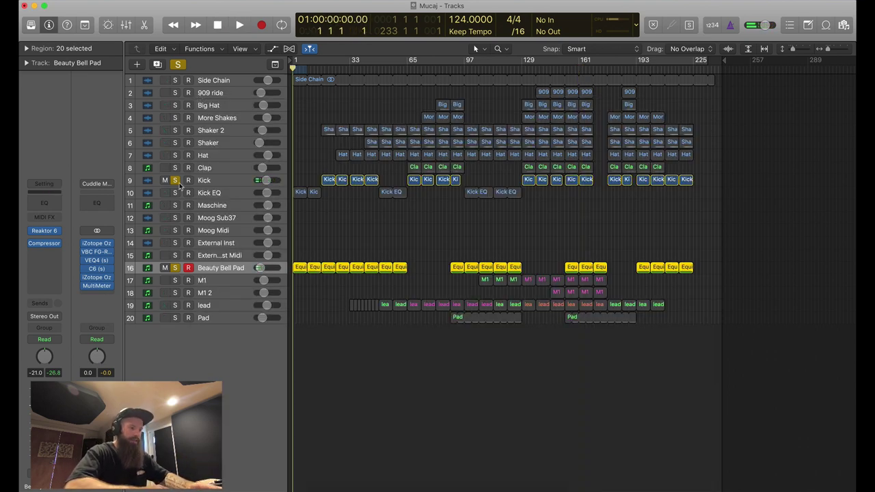
left_click(175, 180)
left_click(174, 268)
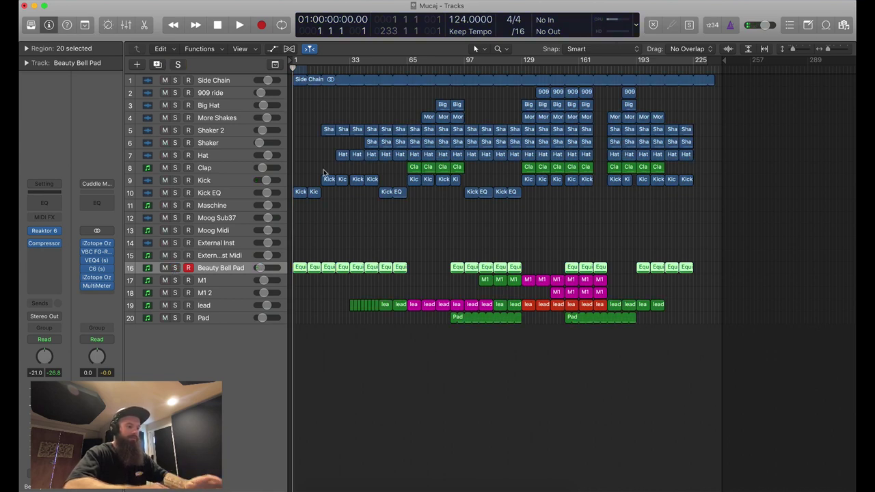
Select the lead track and inspect its Prophet-V2 instrument, closing the plug-in window when done
left_click(209, 306)
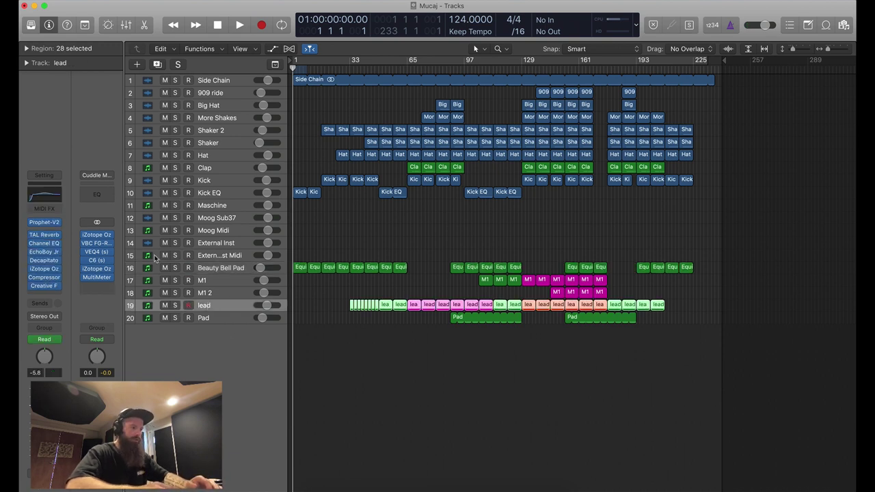
left_click(48, 223)
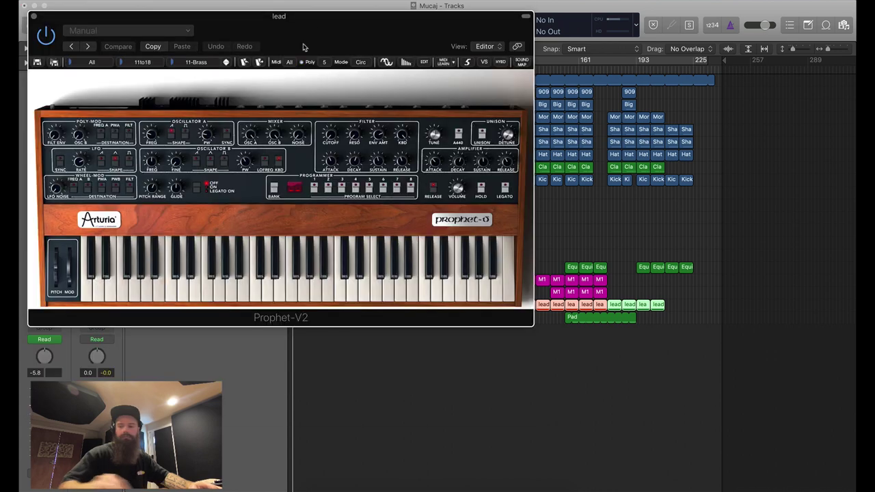
left_click_drag(291, 21, 342, 21)
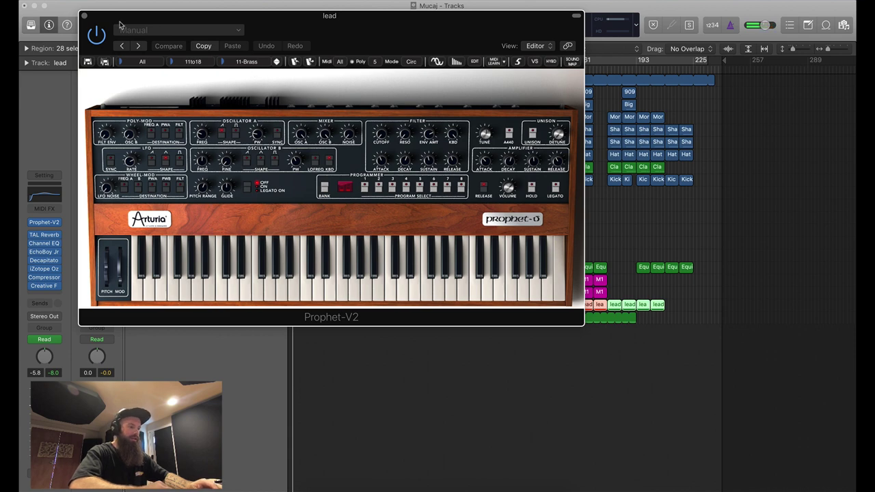
left_click(84, 15)
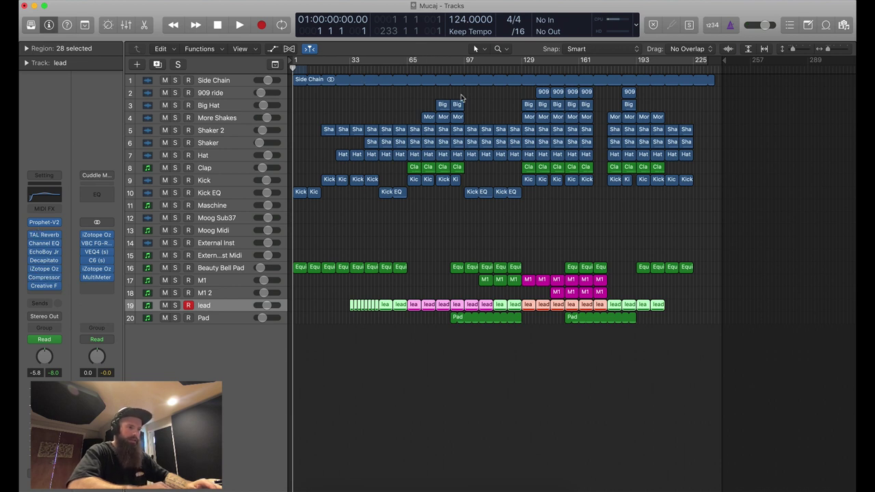
Set the cycle range from bar 65 to bar 73 and open the lead track's regions in the piano roll
mouse_move(410, 63)
left_mouse_down()
mouse_move(429, 62)
mouse_move(421, 61)
left_mouse_up()
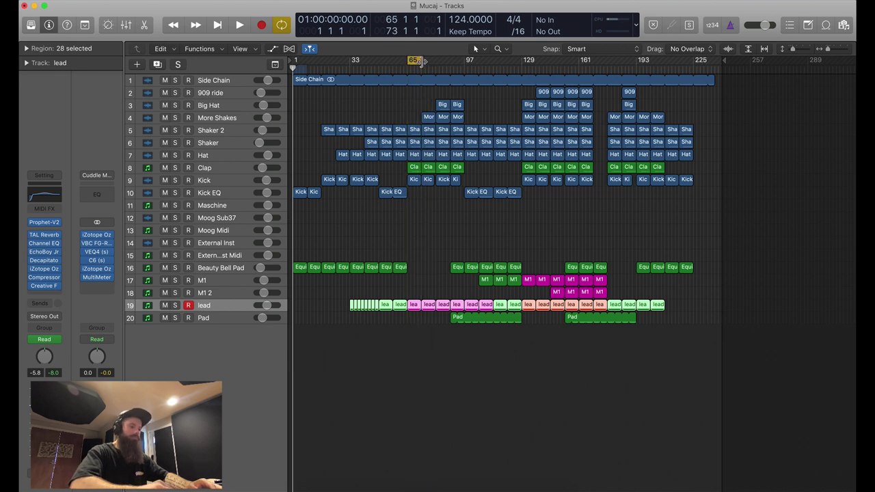
key("p")
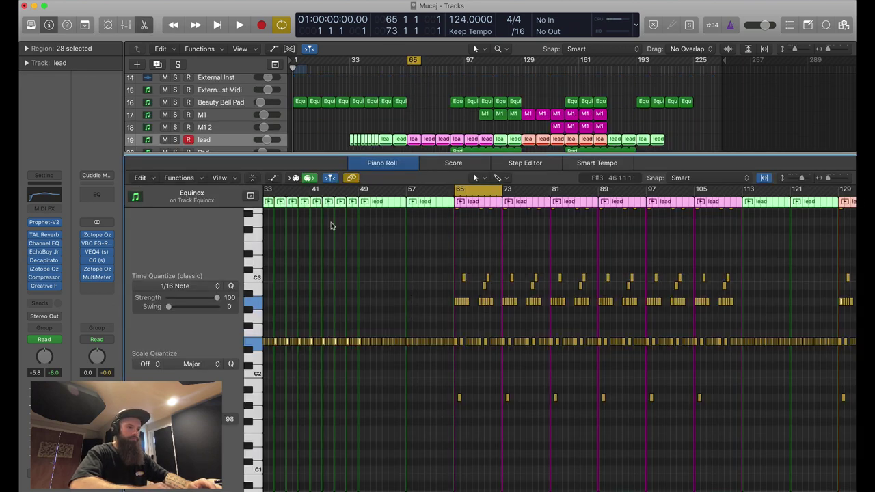
Show only the lead region at bar 65 in the piano roll
left_click(341, 102)
scroll(417, 78, "down", 3)
left_click(415, 108)
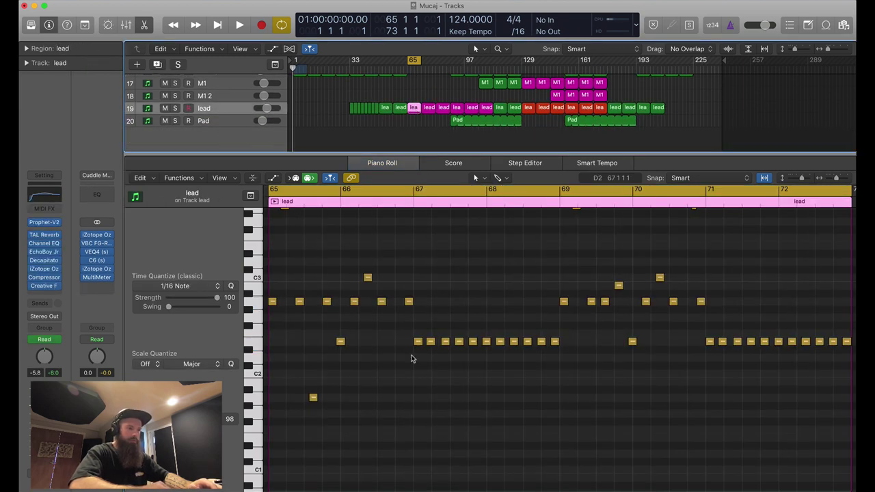
left_click(395, 134)
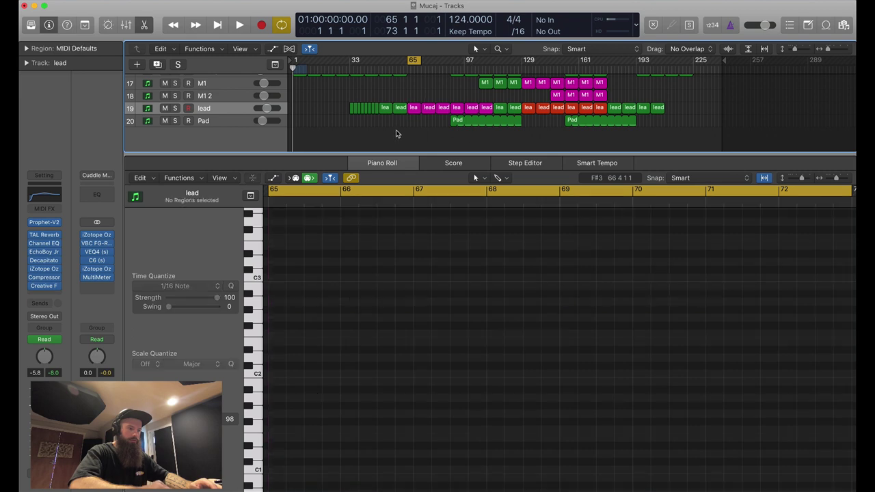
left_click(415, 112)
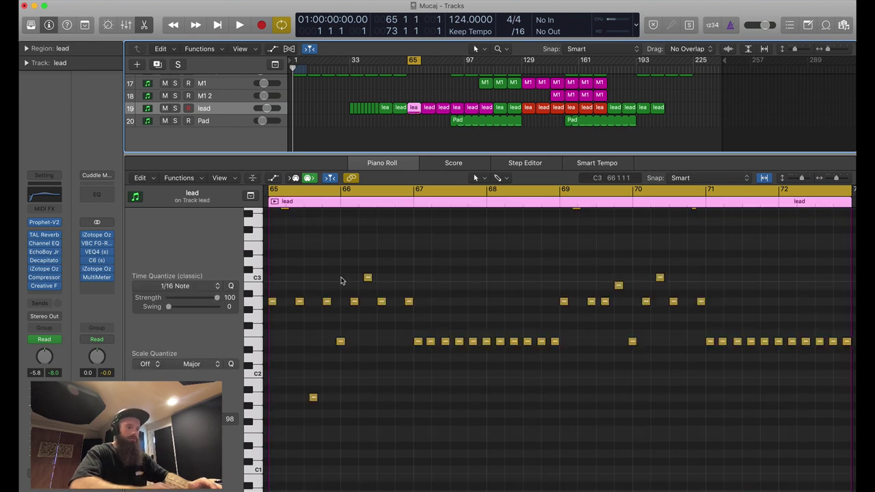
Play the lead region from bar 65, solo the lead track during playback, and stop
key("shift+space")
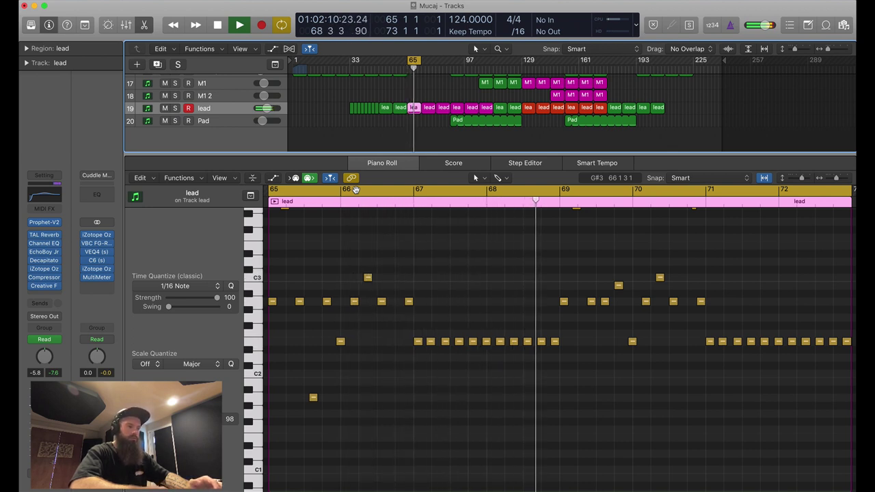
left_click(175, 109)
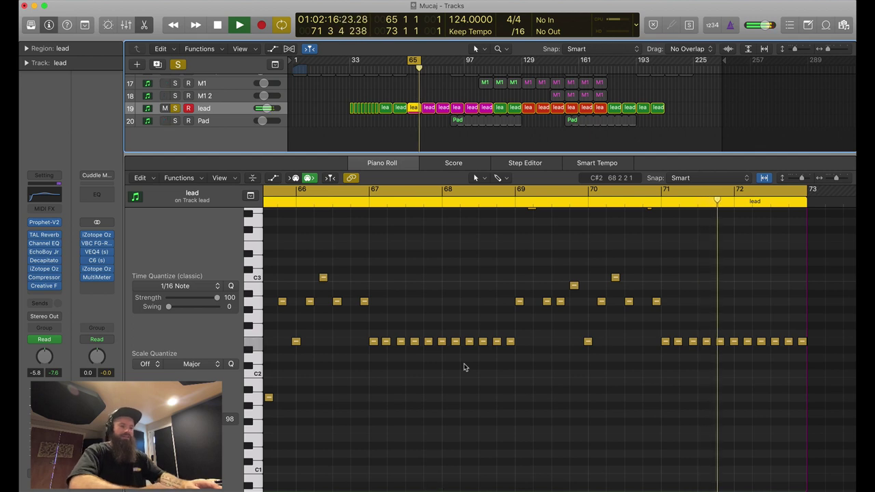
key("space")
Compare the lead region's notes with the Beauty Bell Pad region just before bar 65, returning to the lead region at bar 65
scroll(464, 368, "right", 1)
scroll(464, 367, "up", 3)
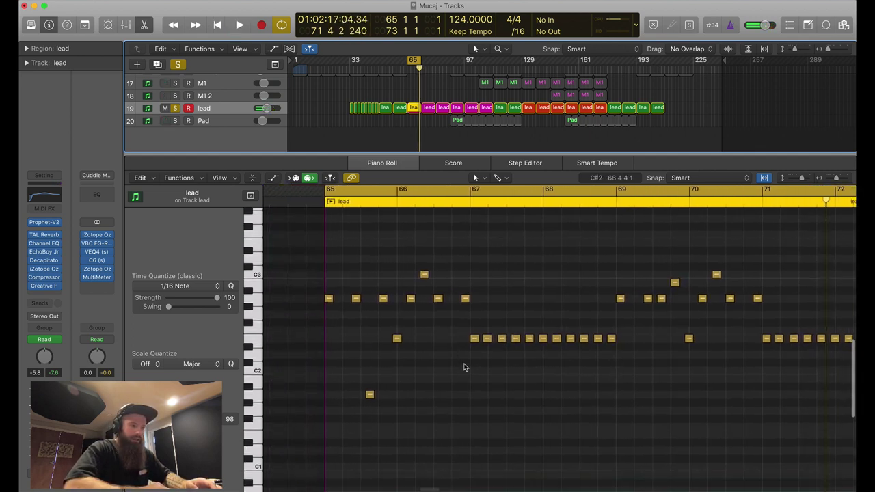
scroll(463, 367, "right", 4)
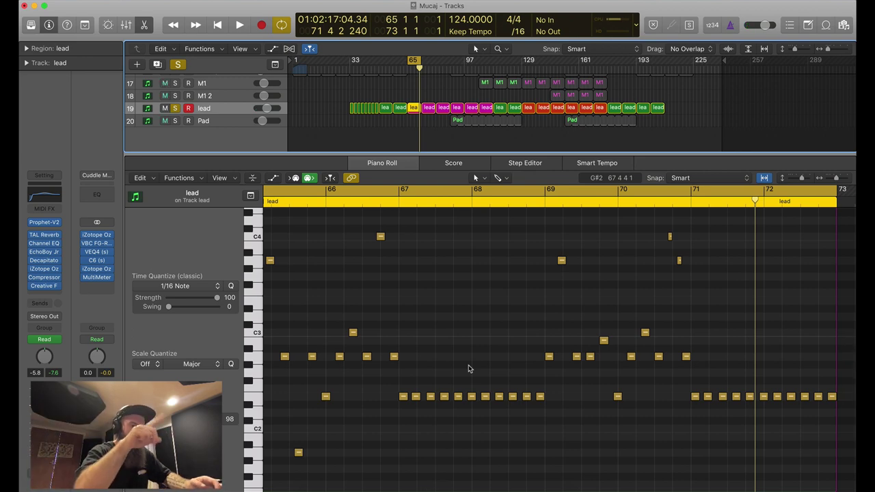
scroll(469, 369, "left", 3)
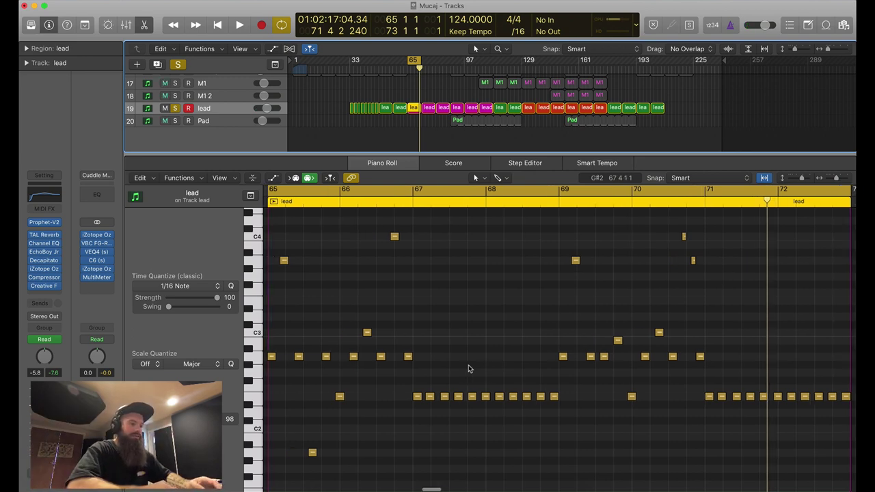
scroll(403, 106, "up", 2)
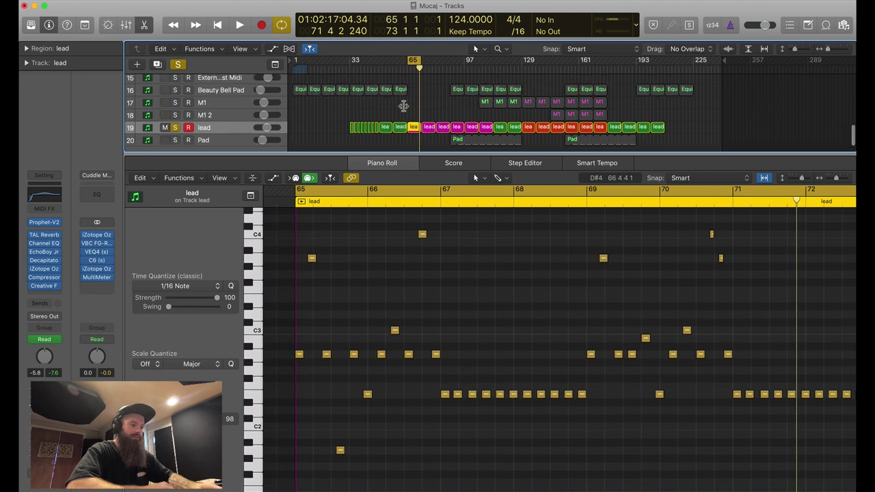
left_click(400, 90)
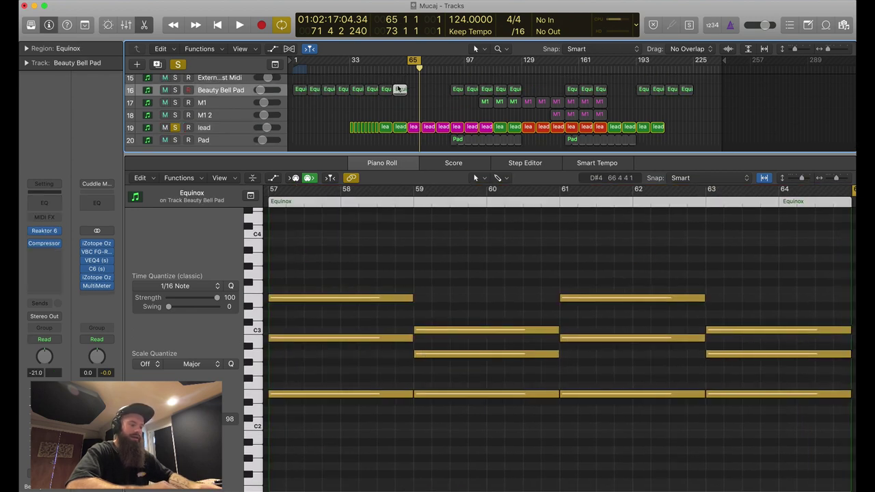
left_click(412, 127)
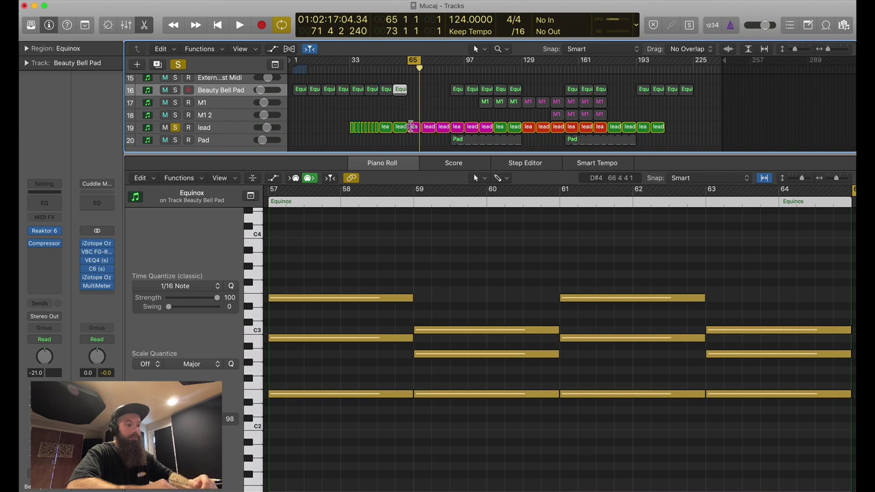
left_click(413, 126)
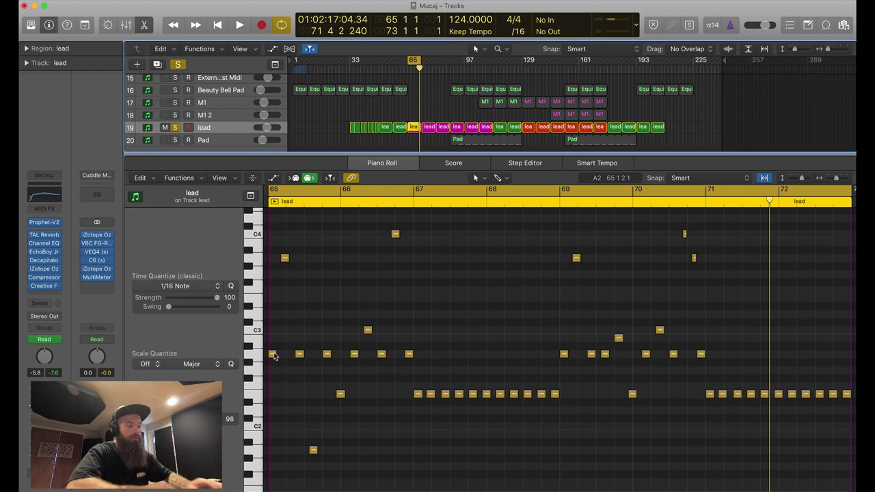
Audition the lead's opening A2 note, then select all A2 notes and all E2 notes in the region
left_click(273, 354)
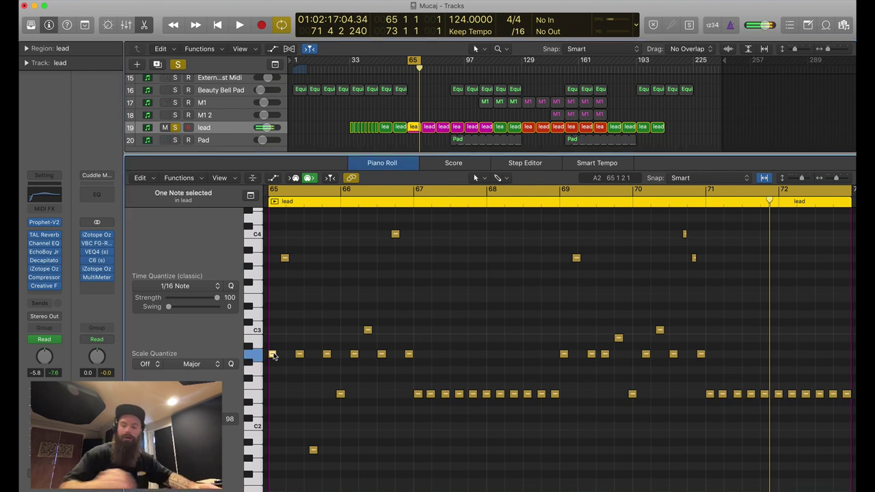
left_click(254, 358)
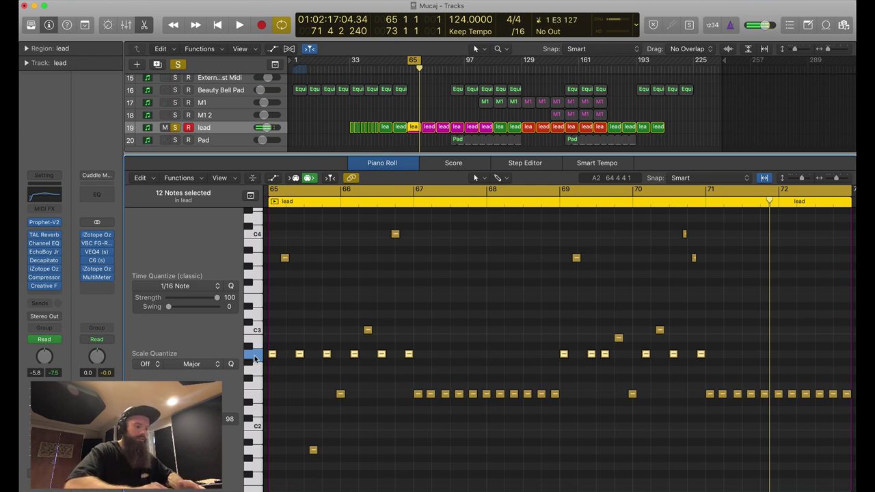
left_click(258, 397)
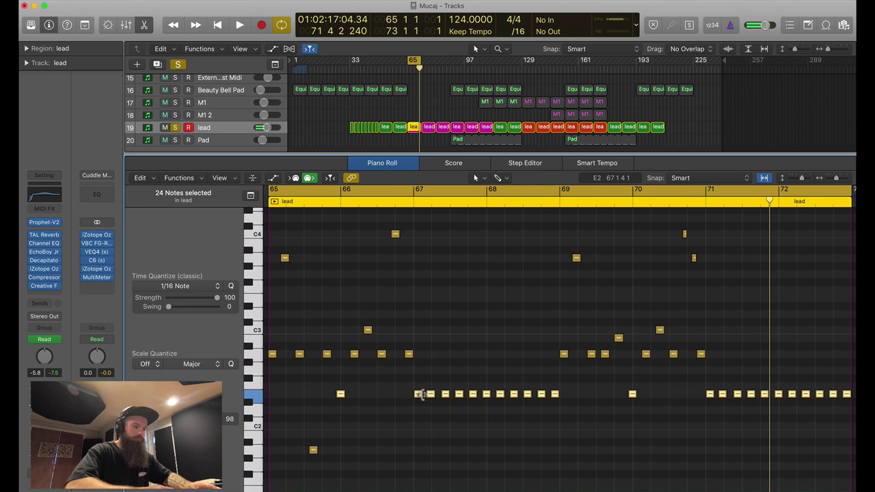
scroll(404, 252, "up", 3)
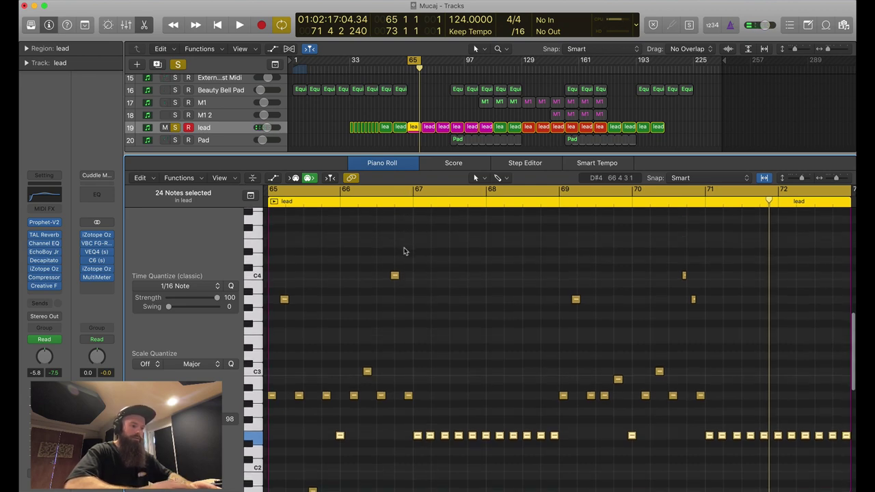
Play the soloed lead in the cycle, add the Kick track to the solo, and stop playback
key("space")
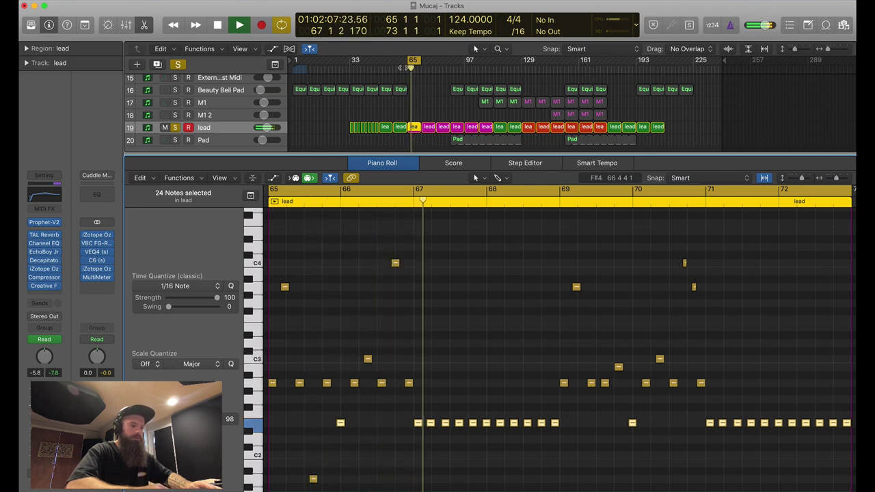
left_click(409, 69)
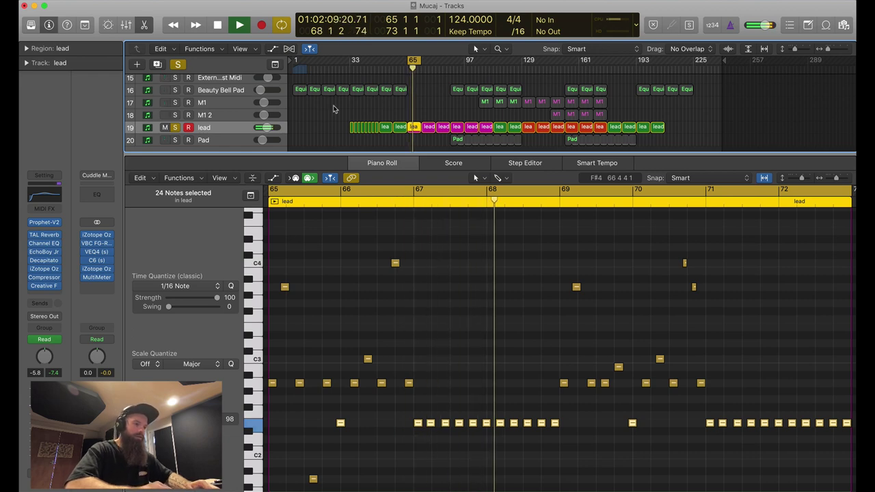
scroll(334, 109, "up", 5)
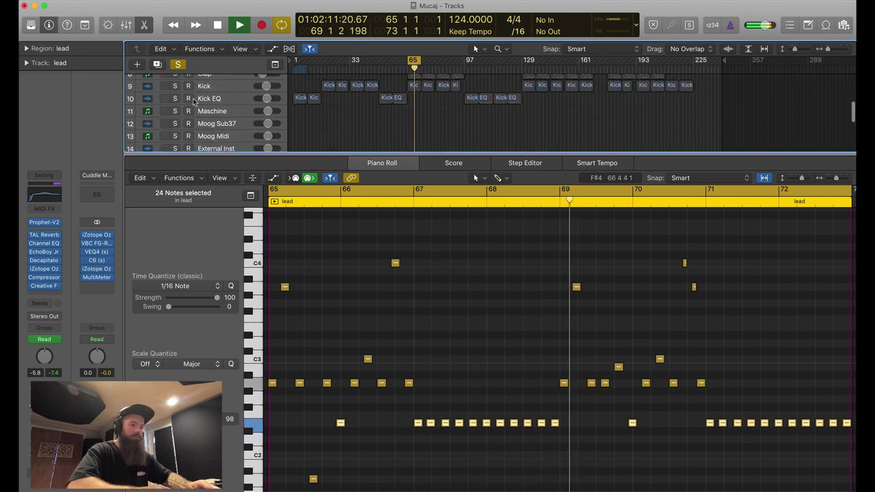
left_click(175, 86)
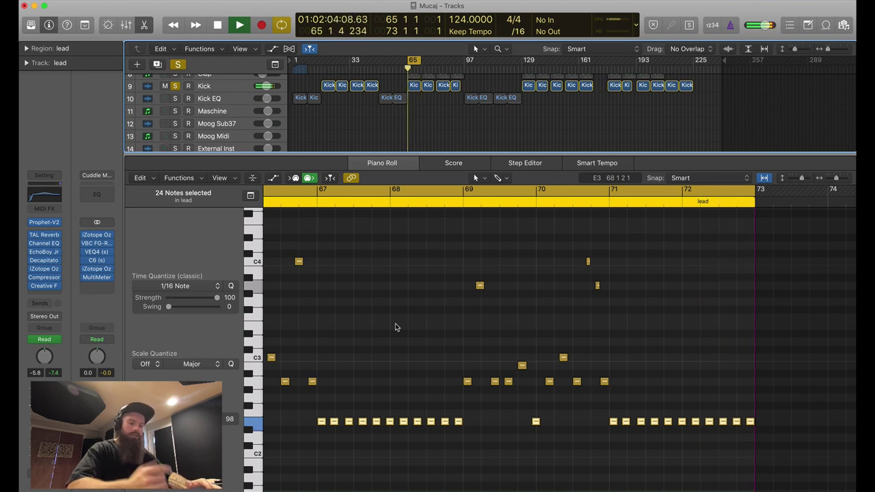
key("space")
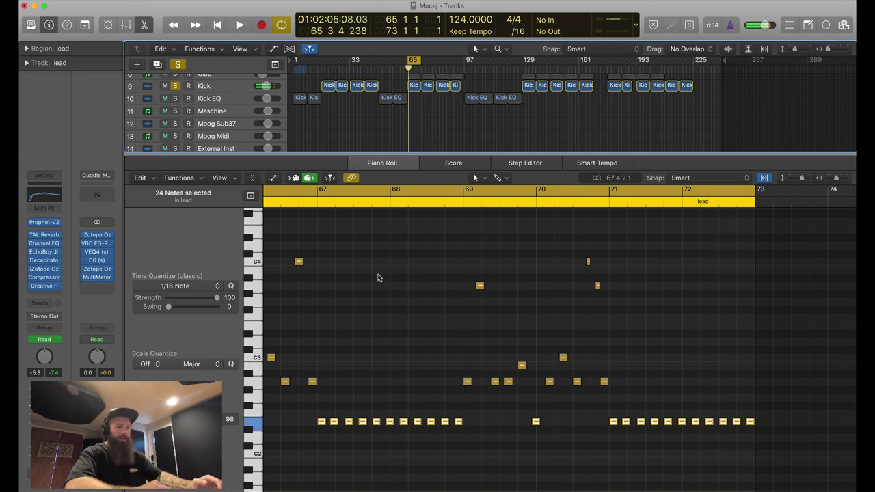
Bypass all the lead track's audio effects from TAL Reverb through Creative F
scroll(400, 329, "left", 3)
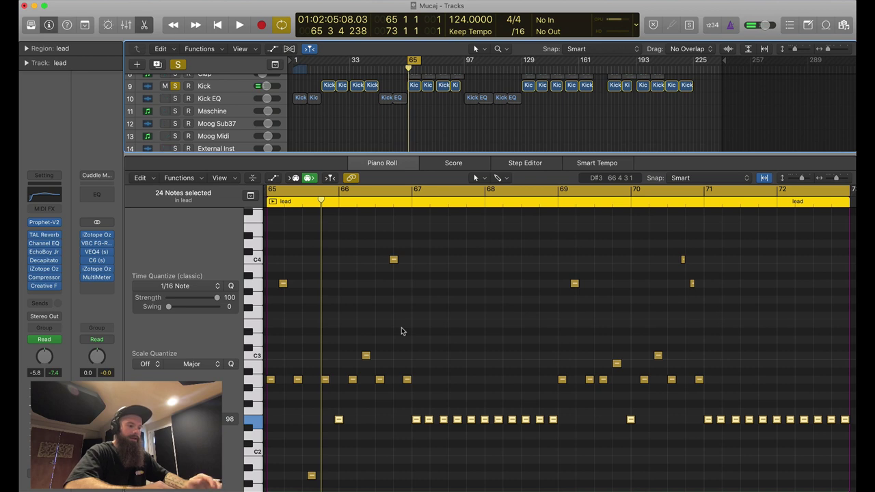
scroll(402, 331, "down", 5)
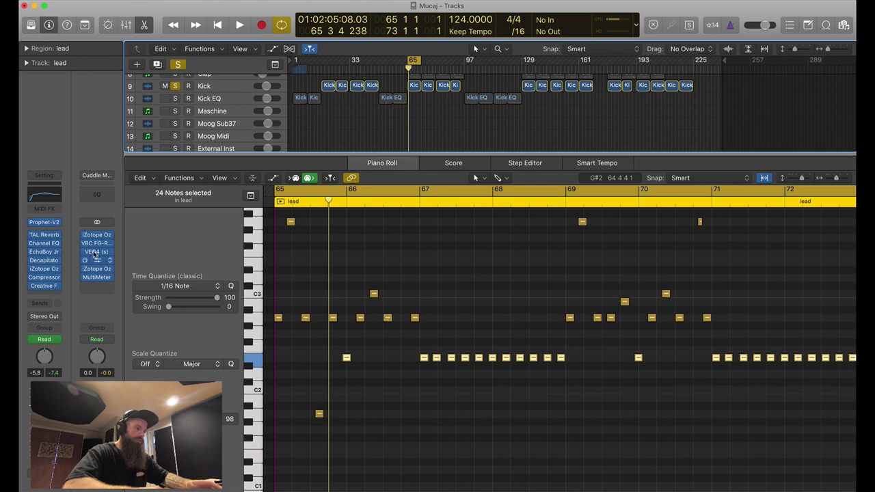
left_click_drag(32, 234, 33, 286)
Unsolo the Kick track and play the dry lead region at bar 65, stopping after a few bars
scroll(176, 94, "up", 3)
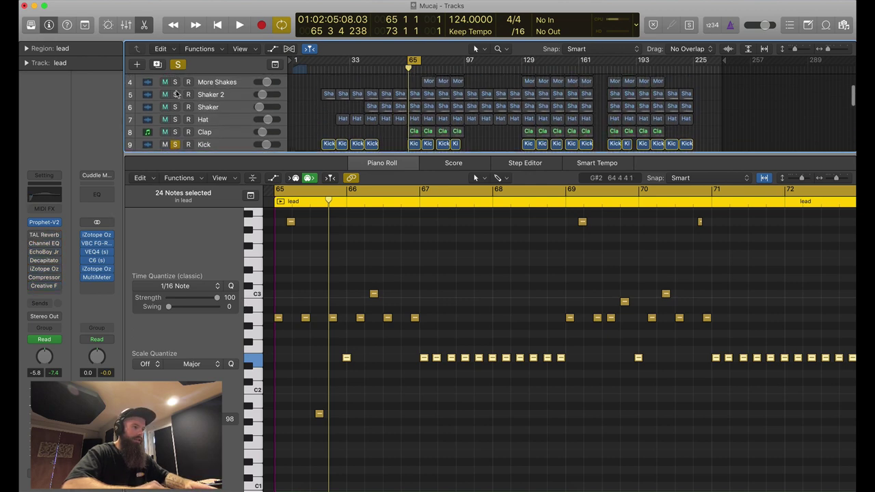
scroll(176, 93, "down", 2)
left_click(175, 99)
scroll(198, 130, "down", 3)
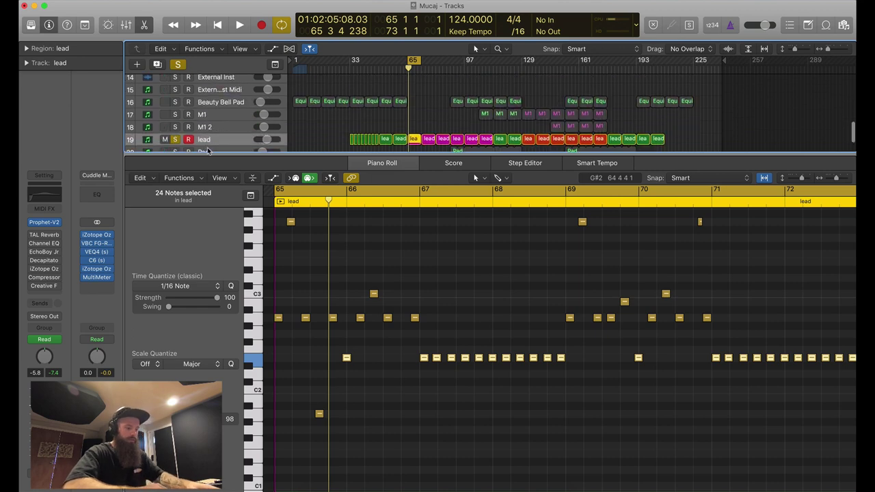
left_click_drag(415, 89, 459, 135)
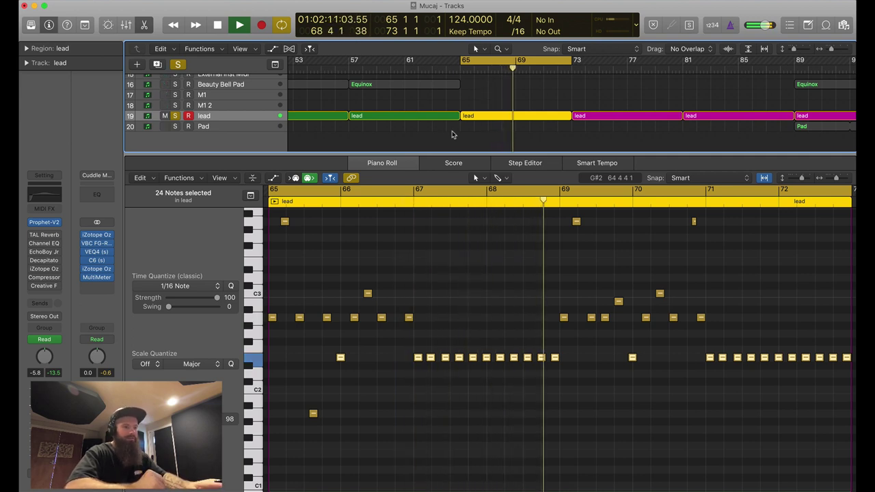
key("space")
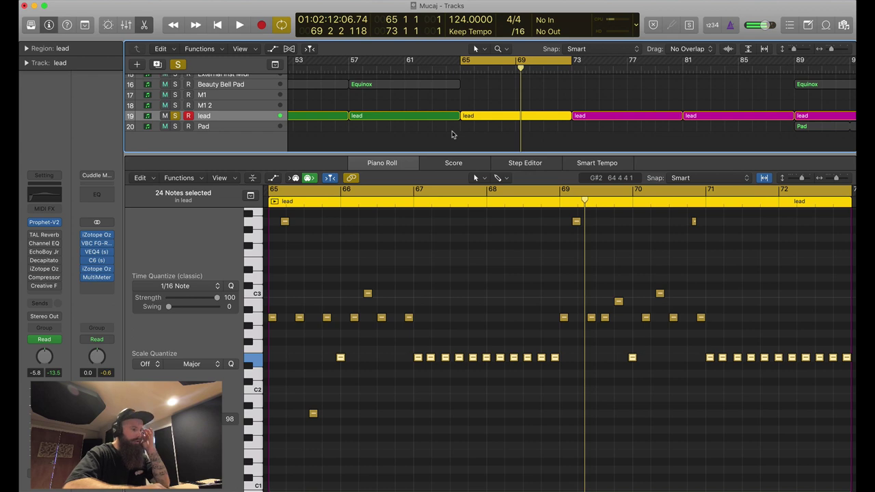
Re-enable the lead's TAL Reverb and examine its settings during playback, closing the plug-in window when done
left_click(42, 236)
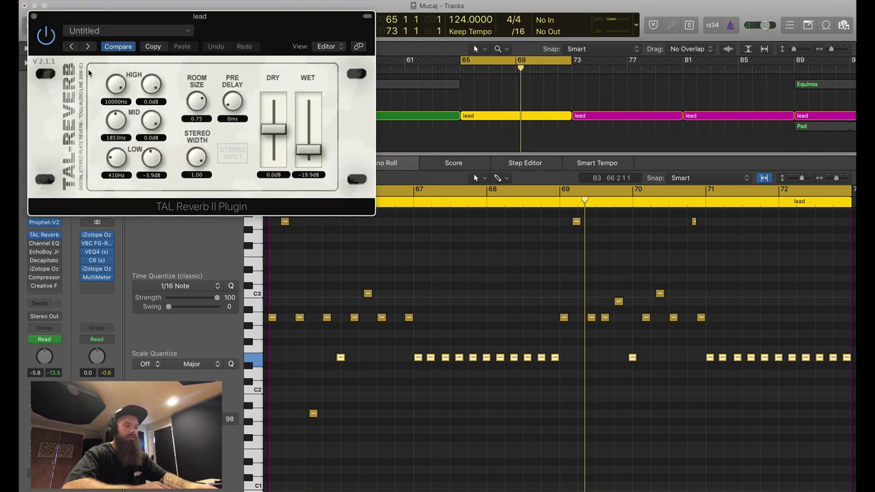
key("space")
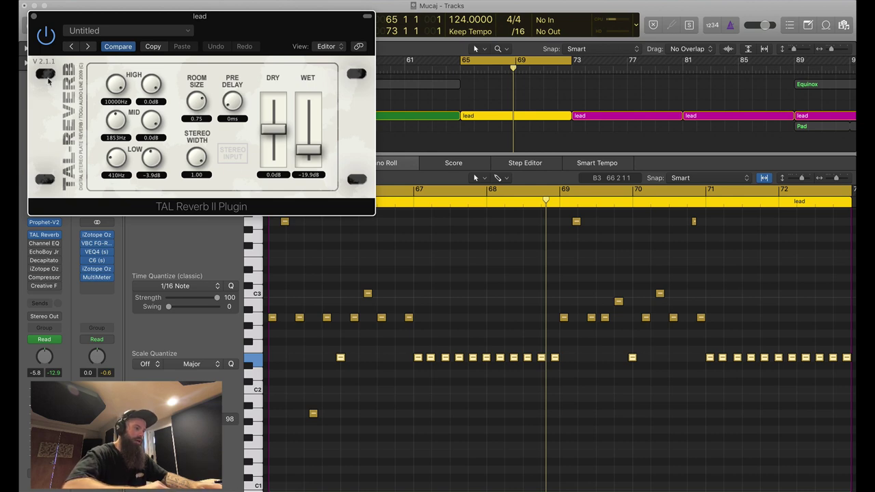
left_click(33, 17)
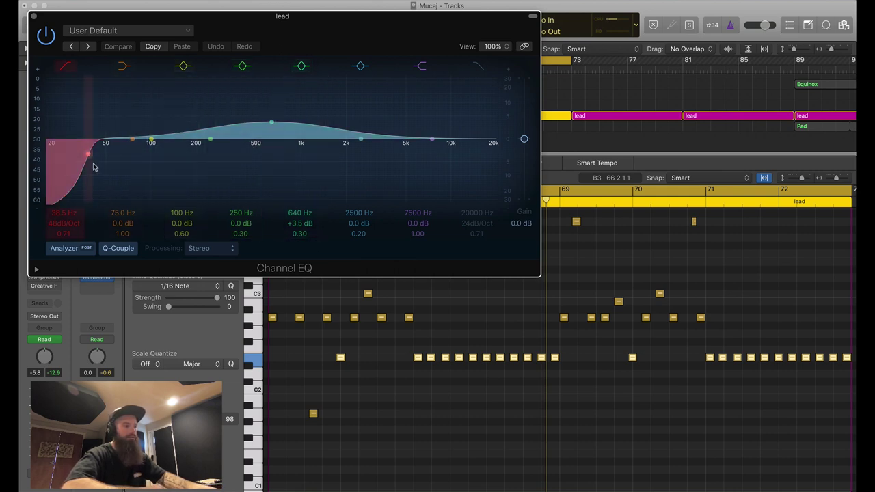
Adjust the lead's Channel EQ mid-band boost to 620 Hz and +4.0 dB during playback, closing the plug-in window when done
key("space")
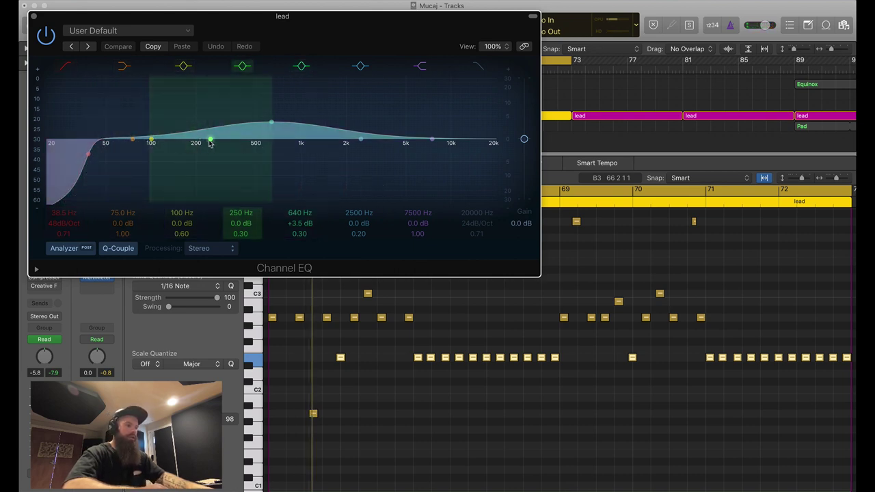
key("space")
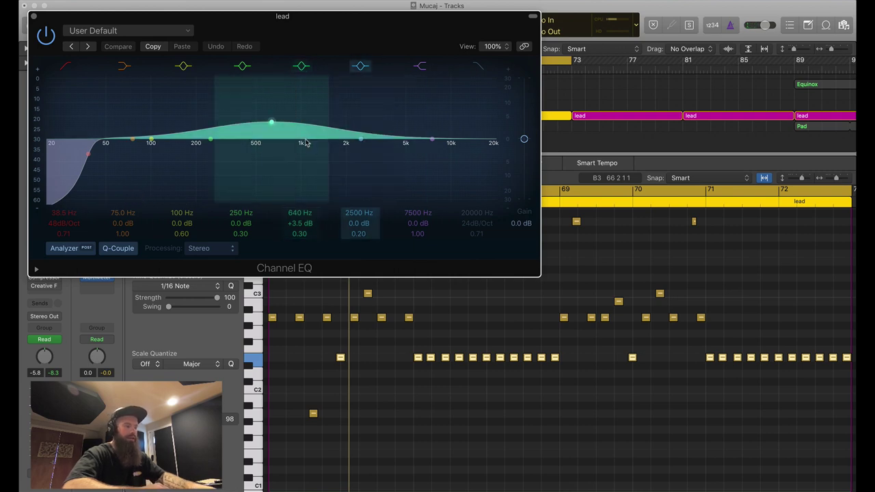
key("space")
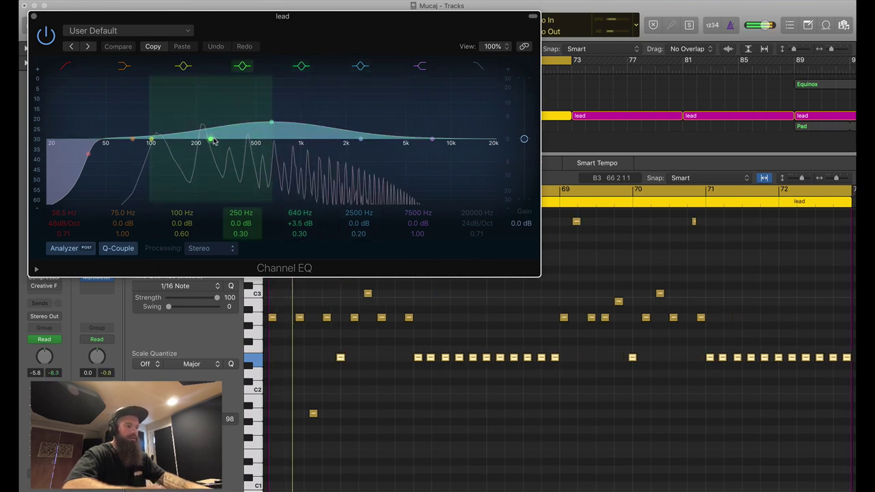
mouse_move(271, 123)
left_mouse_down()
mouse_move(274, 139)
mouse_move(270, 126)
left_mouse_up()
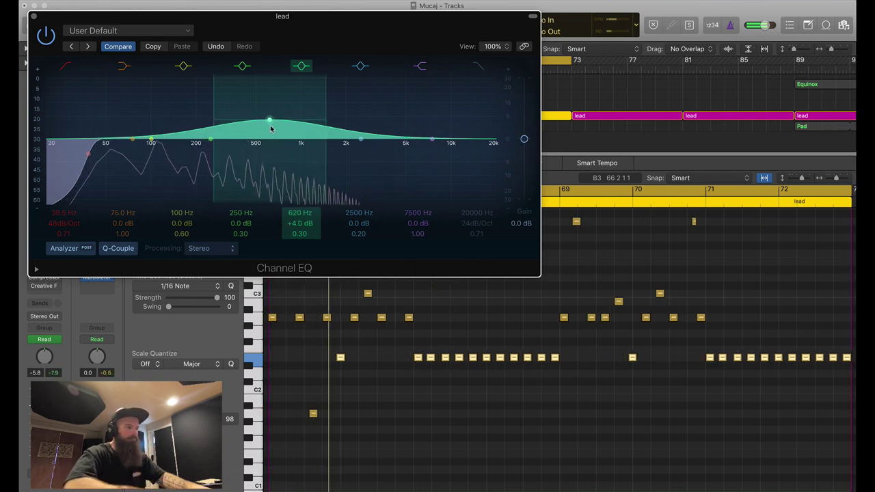
left_click(33, 16)
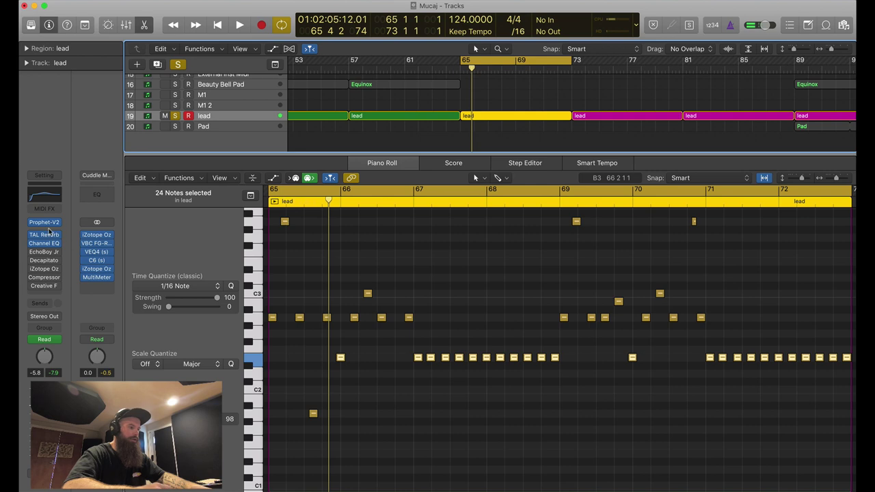
Enable and open the lead's EchoBoy Jr, comparing playback with all effects bypassed against EchoBoy Jr alone
left_click(44, 253)
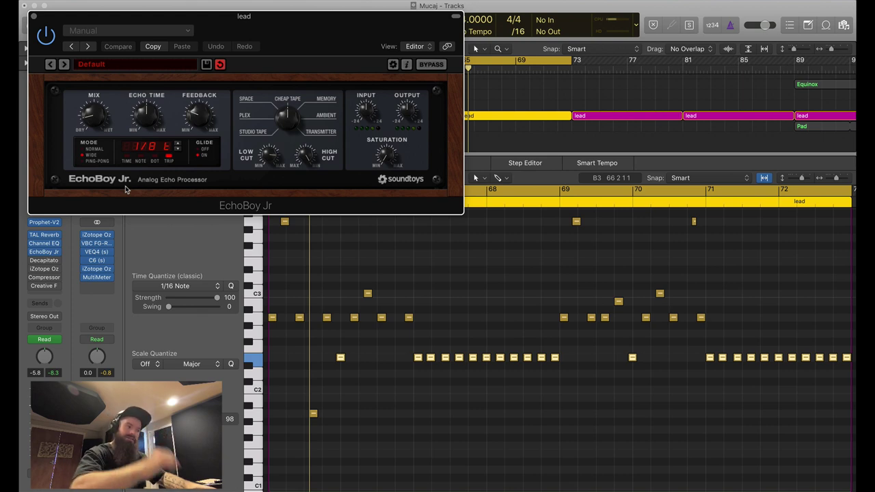
mouse_move(36, 237)
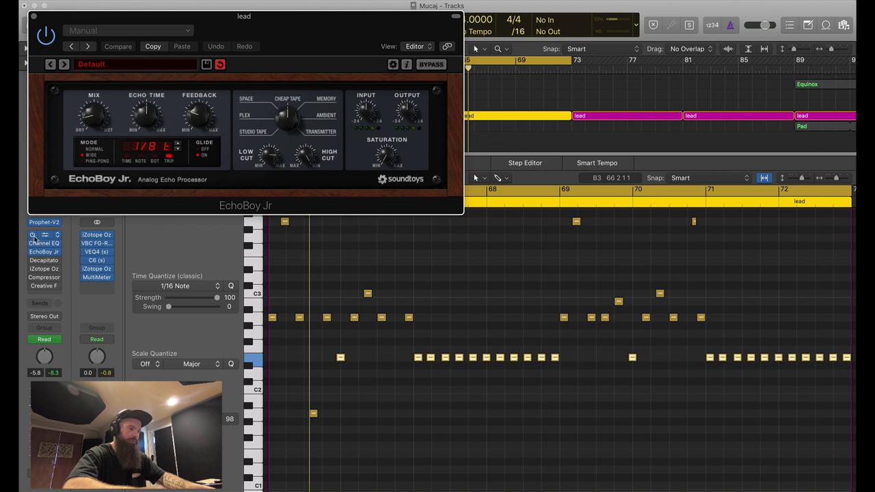
mouse_move(43, 253)
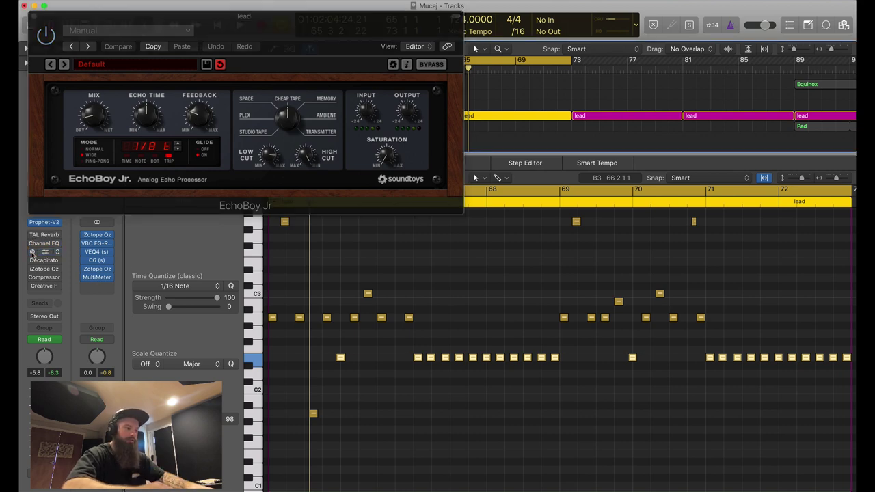
key("space")
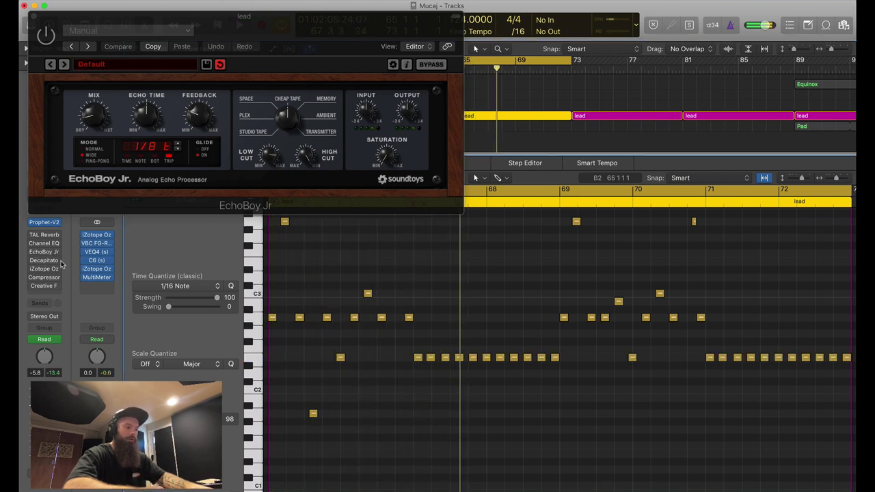
left_click(31, 252)
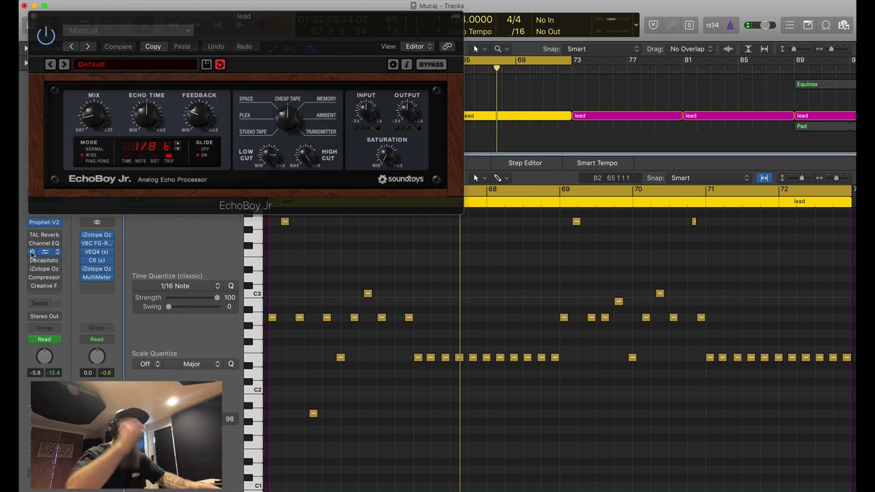
key("space")
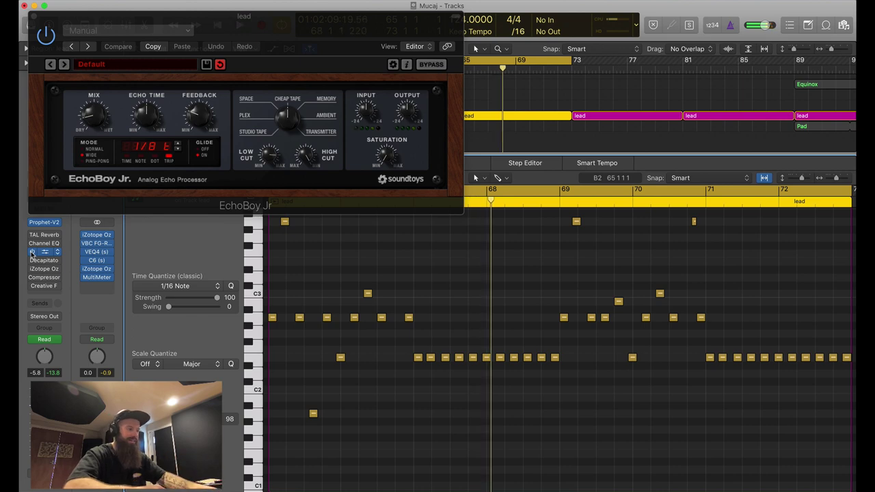
Re-enable the lead's Channel EQ and TAL Reverb alongside EchoBoy Jr and play the lead with all three effects
left_click(32, 252)
left_click(32, 244)
left_click(31, 235)
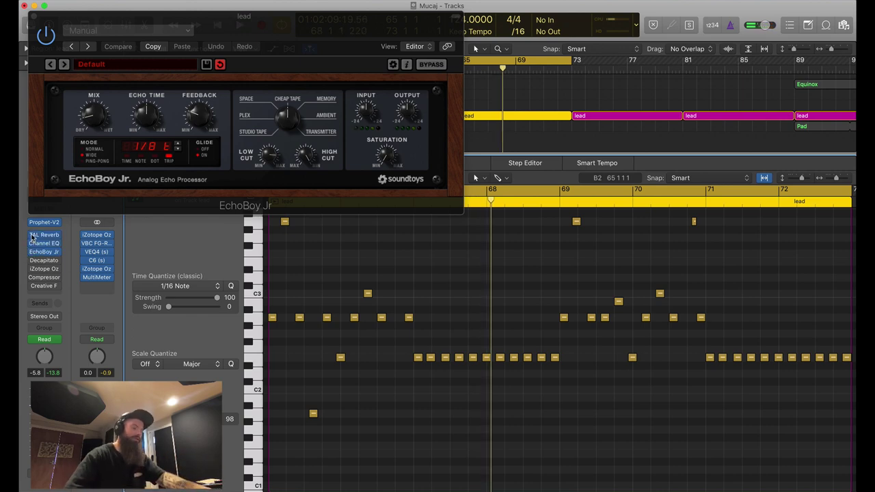
key("space")
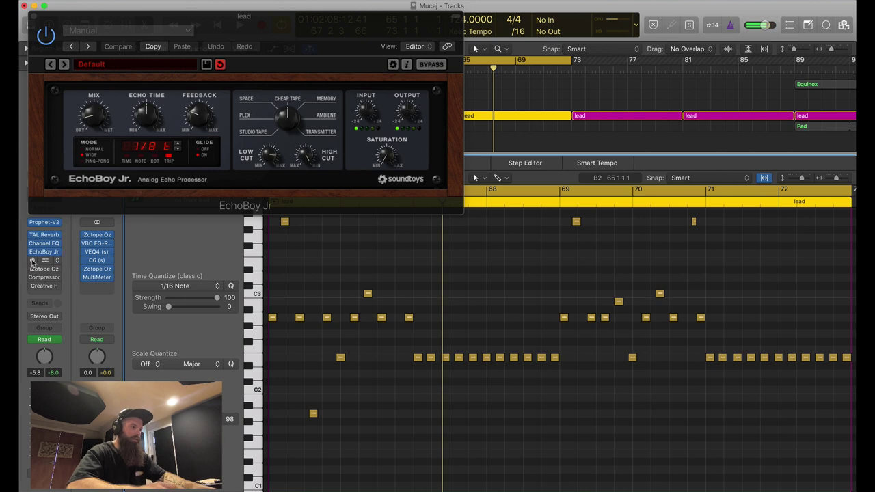
Enable and open the lead's Decapitator, comparing playback with all effects bypassed against Decapitator alone
left_click(44, 260)
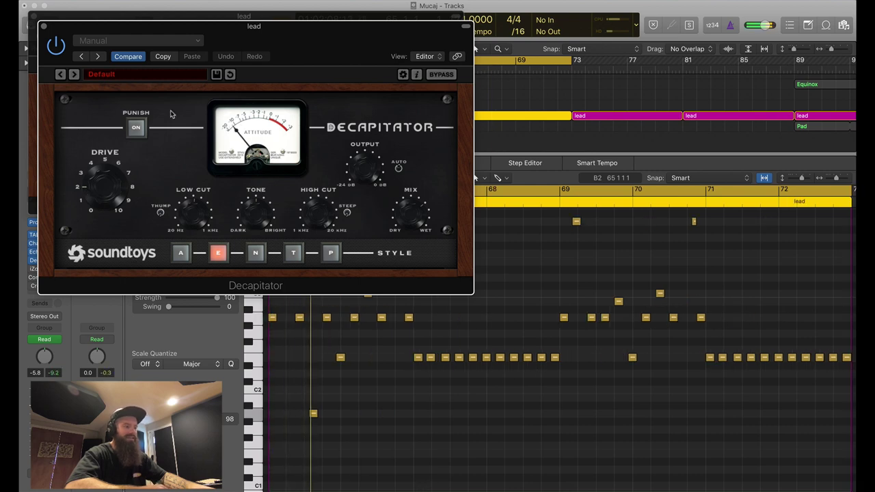
left_click_drag(186, 34, 287, 14)
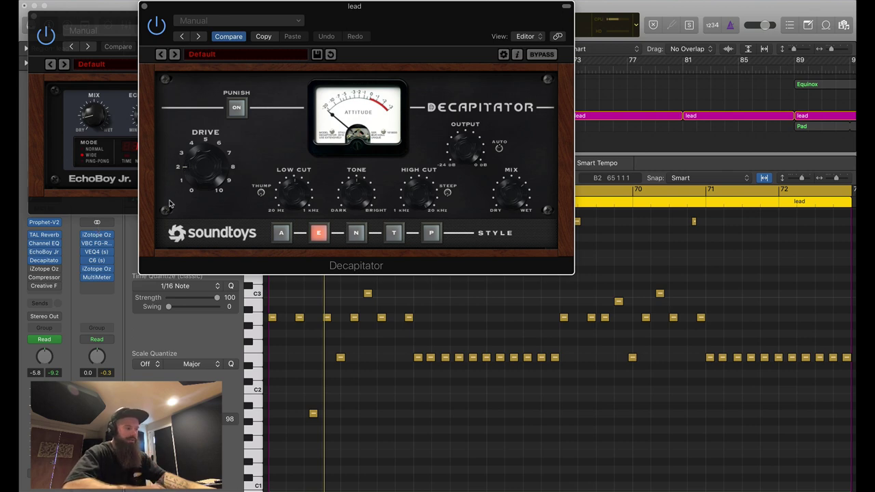
left_click(33, 236)
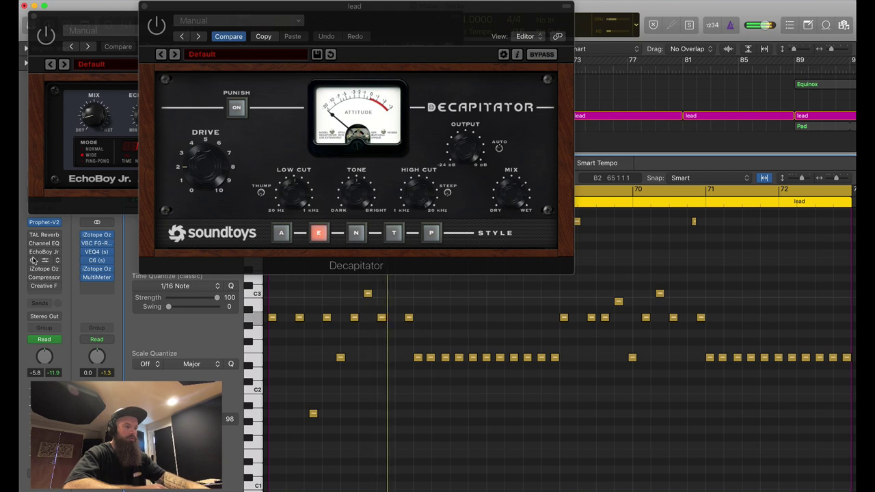
key("space")
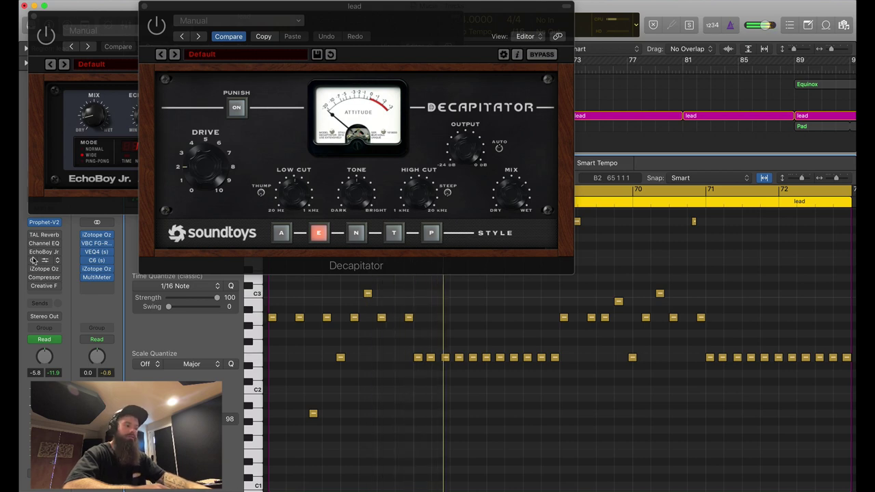
key("space")
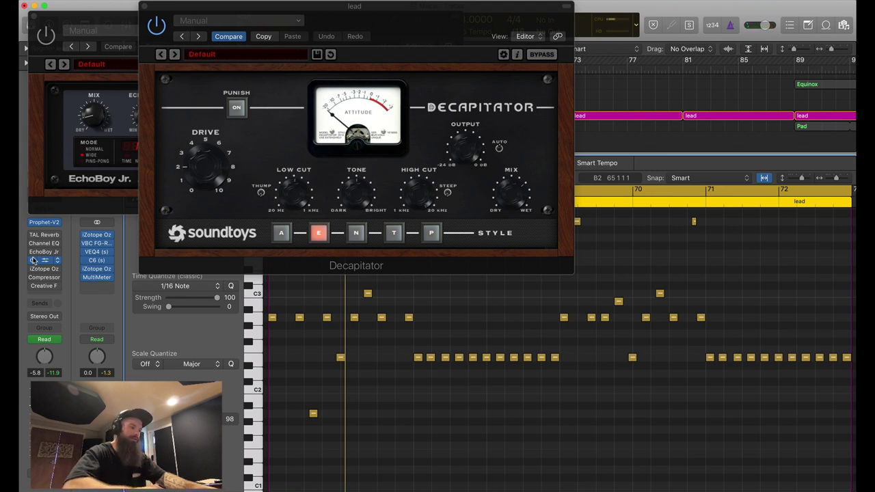
Re-enable the lead's EchoBoy Jr, Channel EQ and TAL Reverb, and close the Decapitator and EchoBoy Jr windows
left_click_drag(33, 259, 31, 236)
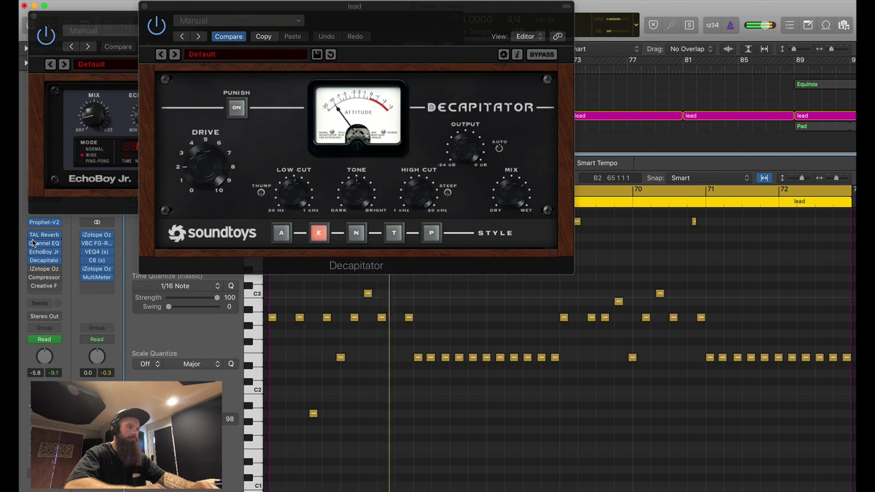
key("cmd+w")
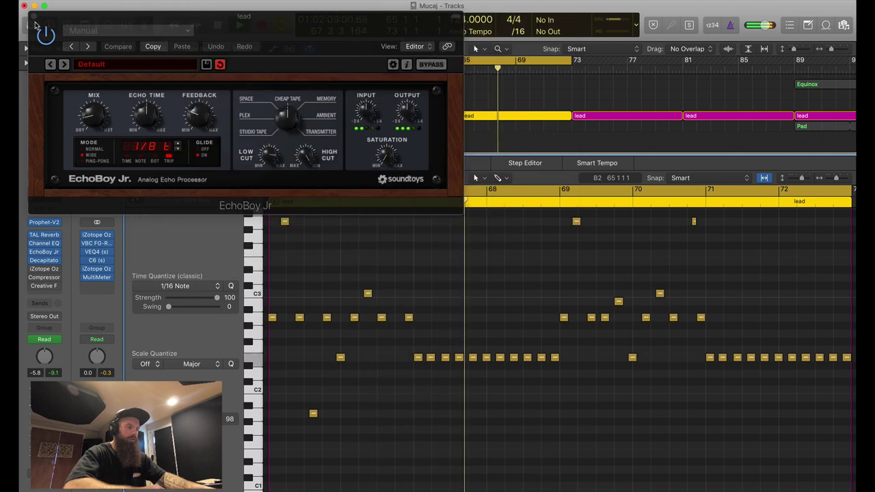
left_click(32, 17)
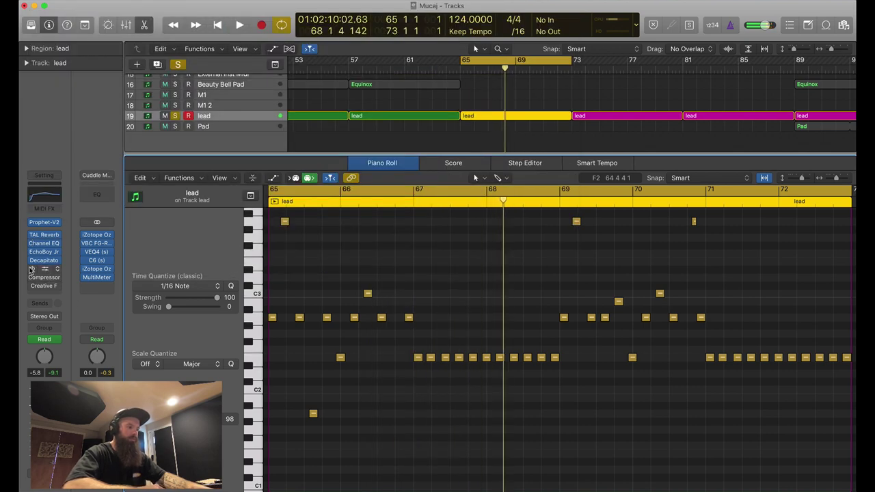
Enable and open the lead's iZotope Ozone 7 Imager, dismissing its preset manager and moving the plug-in window clear of the channel strip
left_click(33, 270)
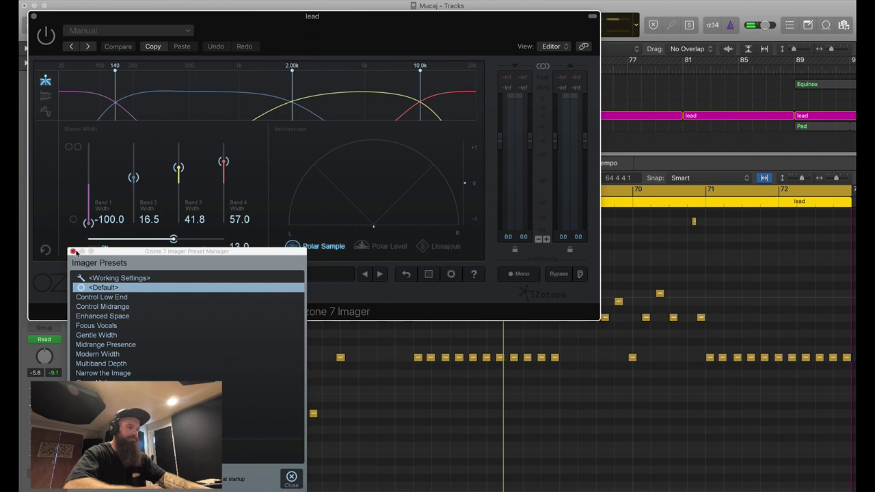
left_click(74, 251)
left_click_drag(205, 12, 371, 2)
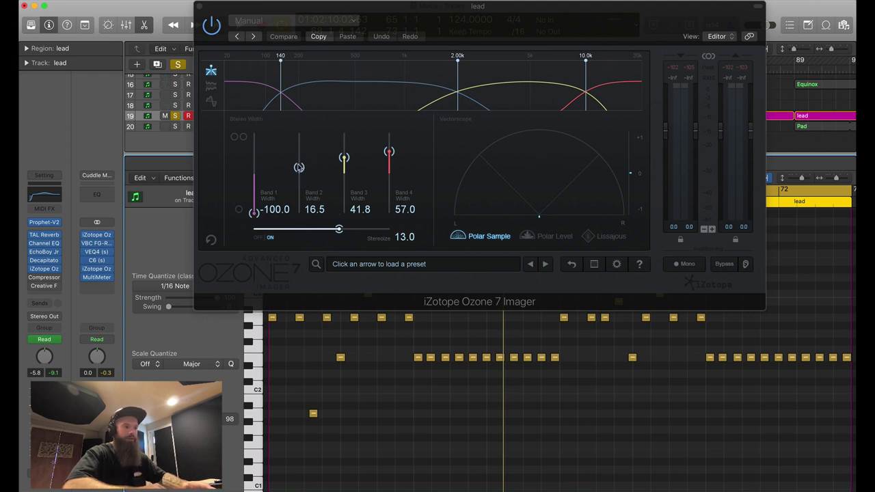
Set the Imager's lowest crossover to 142 Hz and examine the stereo width during playback, closing the plug-in window when done
left_click(299, 167)
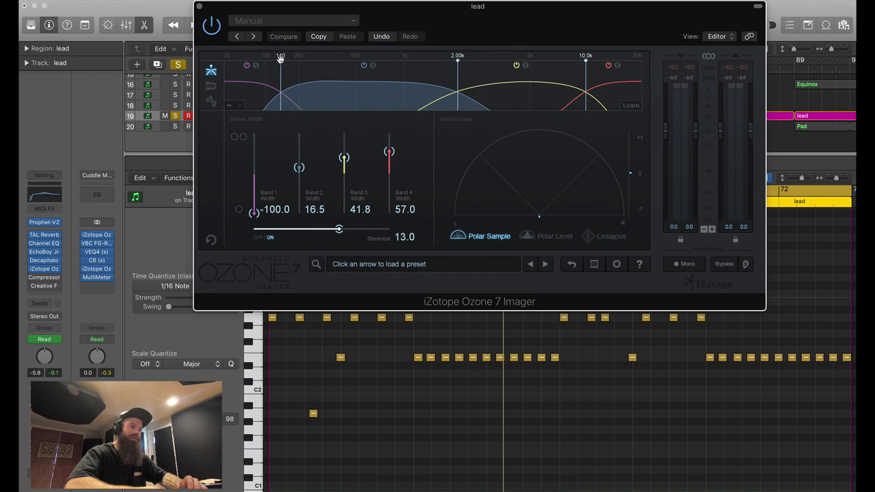
mouse_move(280, 60)
left_mouse_down()
mouse_move(326, 63)
mouse_move(273, 62)
mouse_move(281, 62)
left_mouse_up()
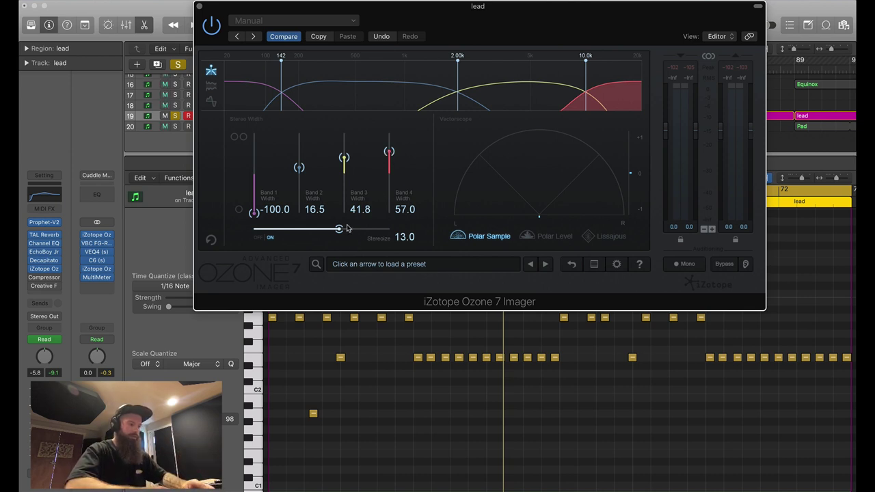
key("space")
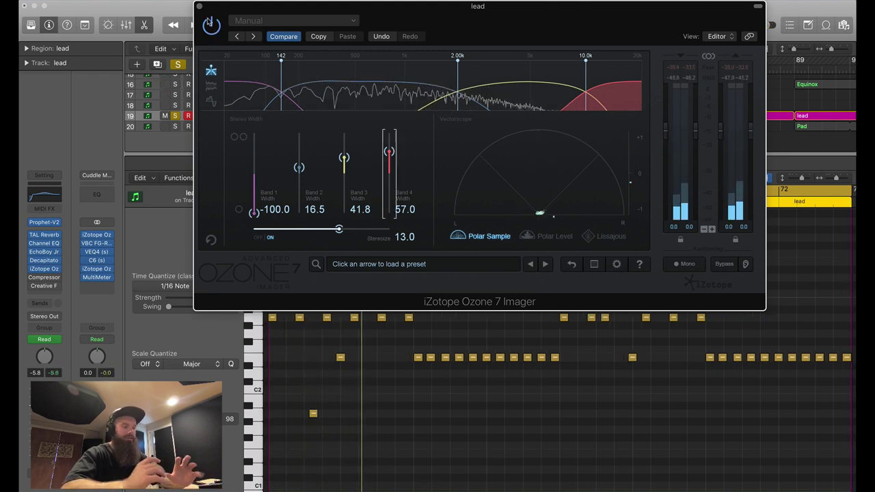
left_click(199, 7)
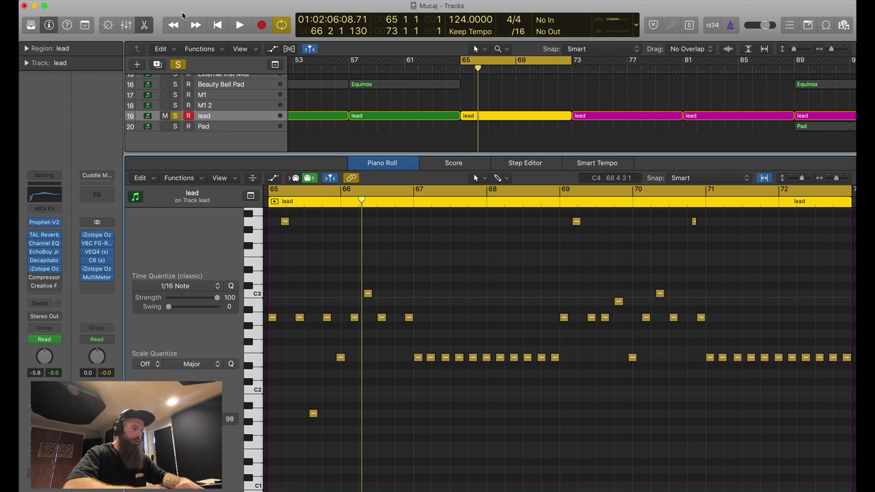
Enable the lead's Compressor with Side Chain (Audio 1) as its side-chain source, and show the full arrangement with the track list uncovered
left_click(45, 278)
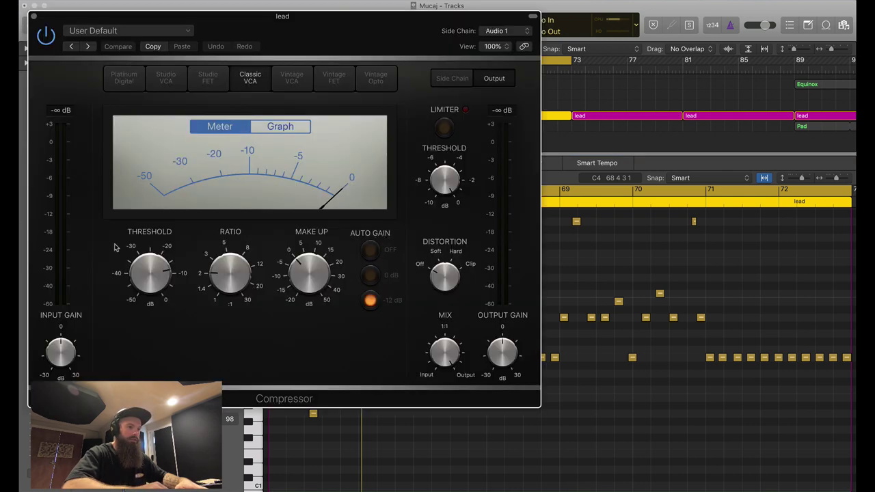
left_click(505, 30)
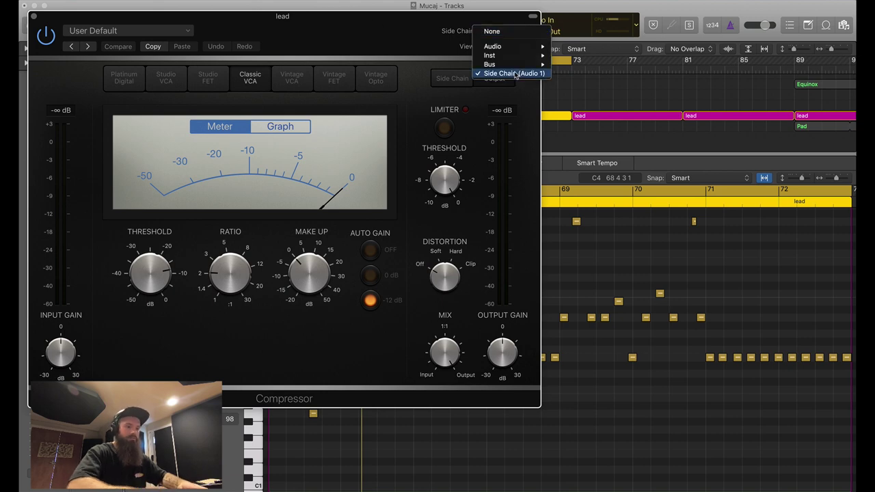
left_click(683, 94)
key("e")
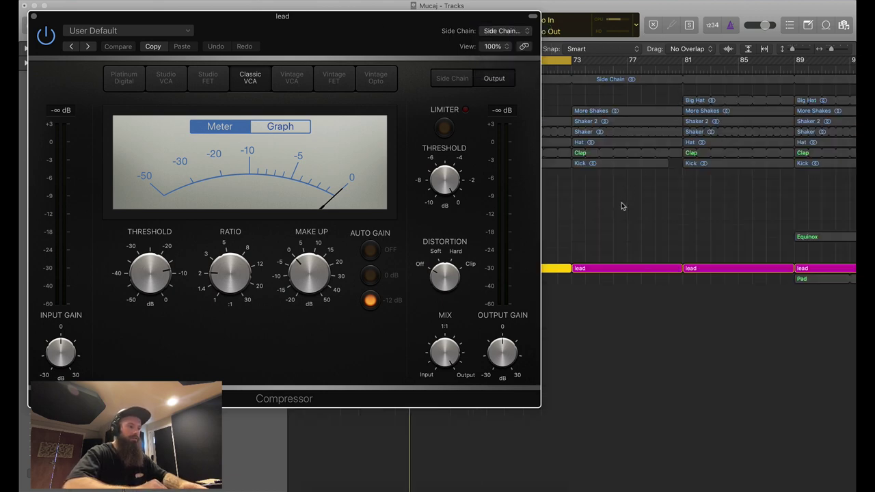
key("z")
left_click_drag(304, 20, 584, 164)
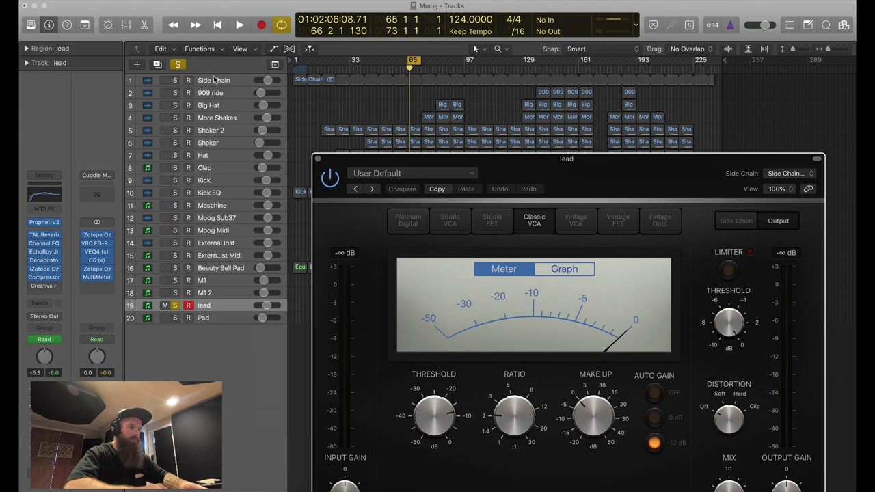
Solo the Side Chain track, close the Compressor window and unsolo the lead to play the side-chain trigger alone
left_click(217, 80)
left_click(175, 81)
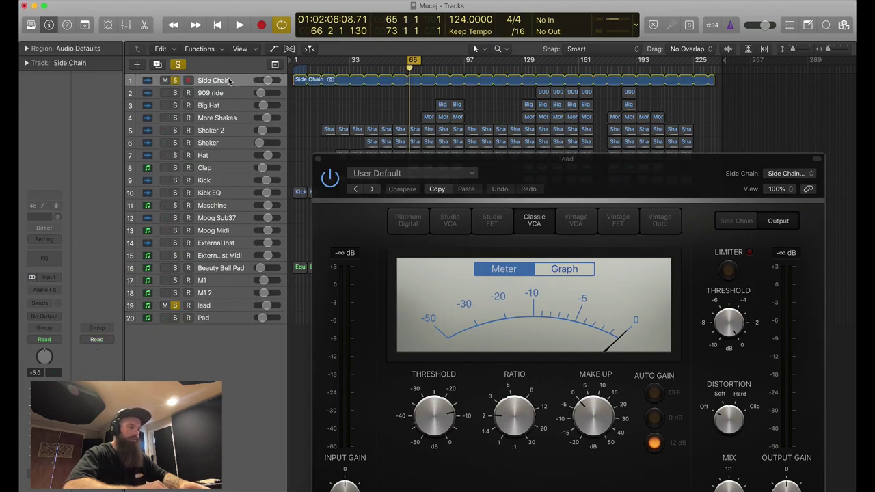
left_click(317, 160)
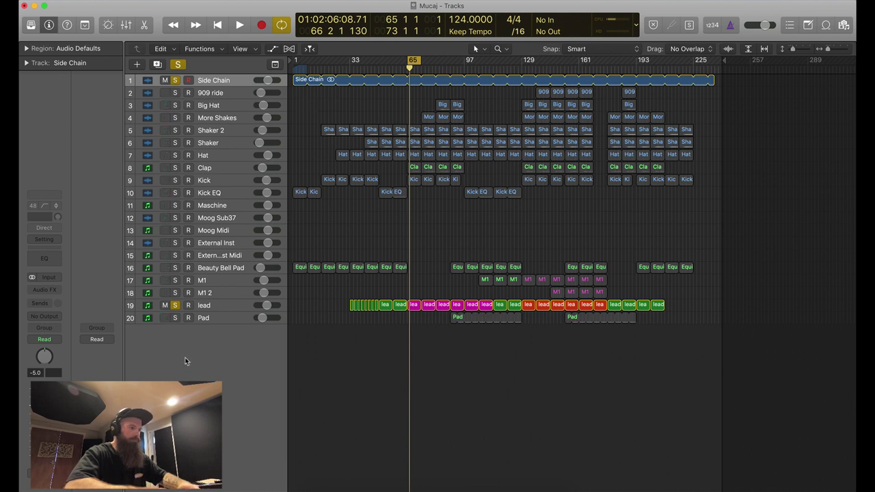
left_click(176, 307)
key("space")
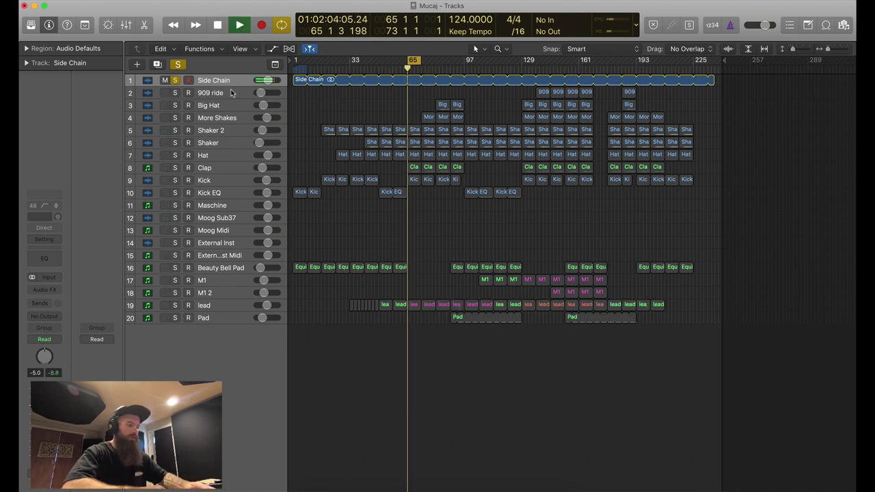
key("space")
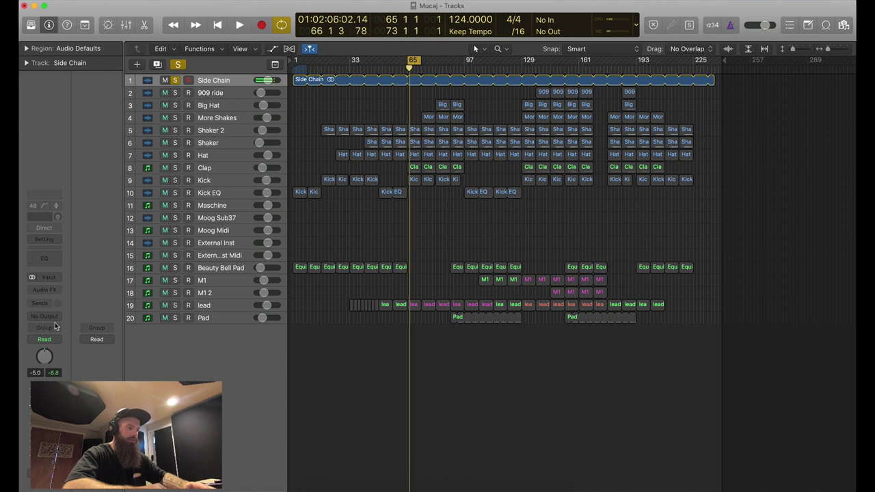
Examine the Side Chain track's output and bus options, leaving No Output selected, and play the track briefly
left_click(55, 320)
mouse_move(66, 342)
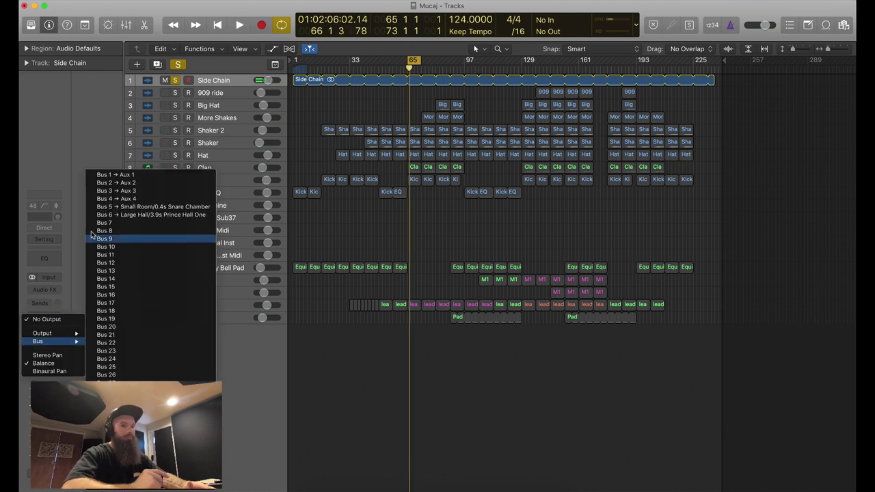
left_click(75, 111)
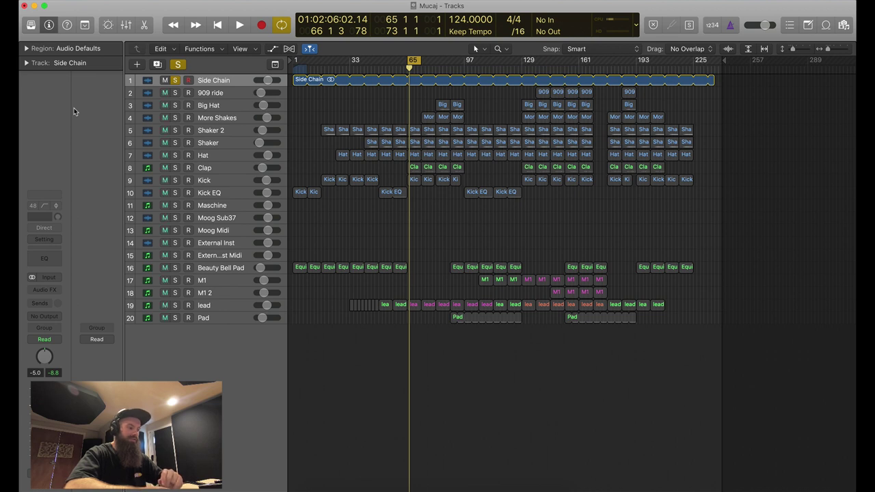
key("space")
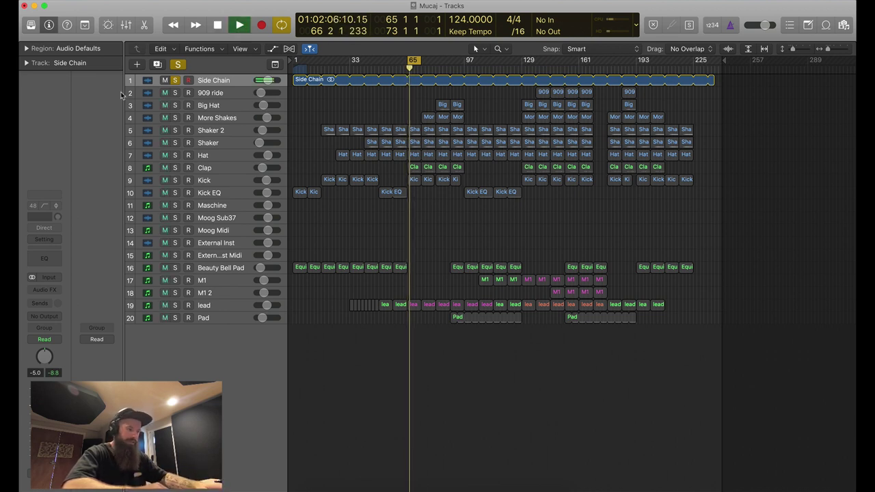
key("space")
Select the lead track and solo it together with the Side Chain track
left_click(205, 306)
left_click(175, 305)
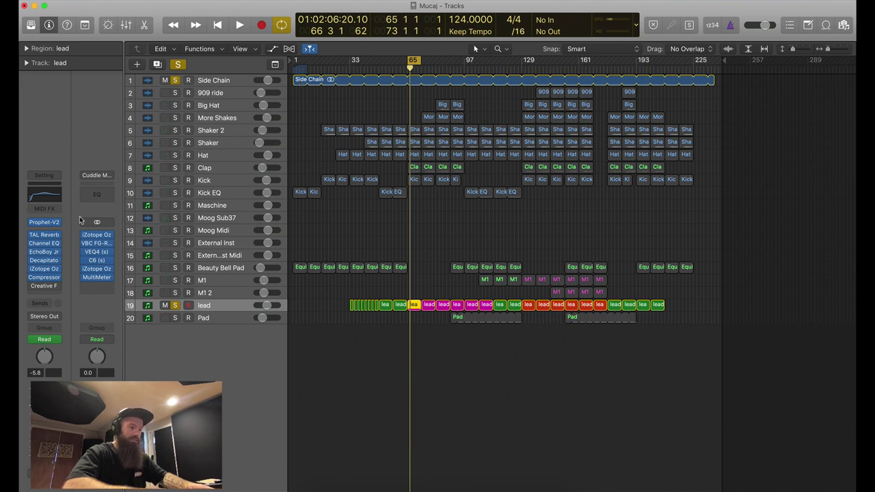
mouse_move(35, 278)
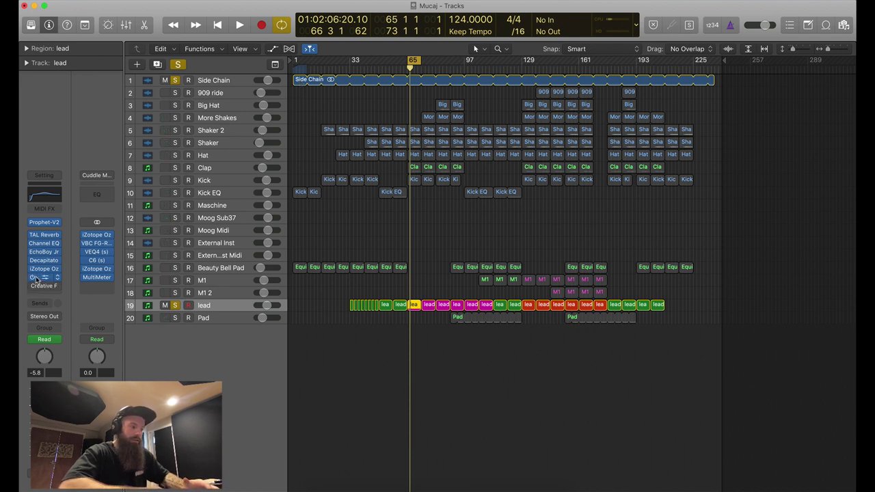
Play the soloed lead and Side Chain tracks with the lead's Compressor open to watch its gain reduction
key("space")
left_click(41, 278)
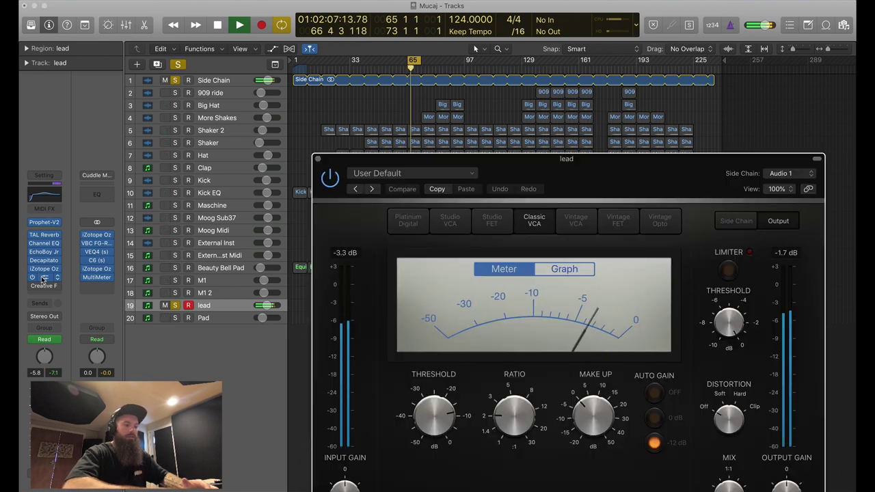
key("space")
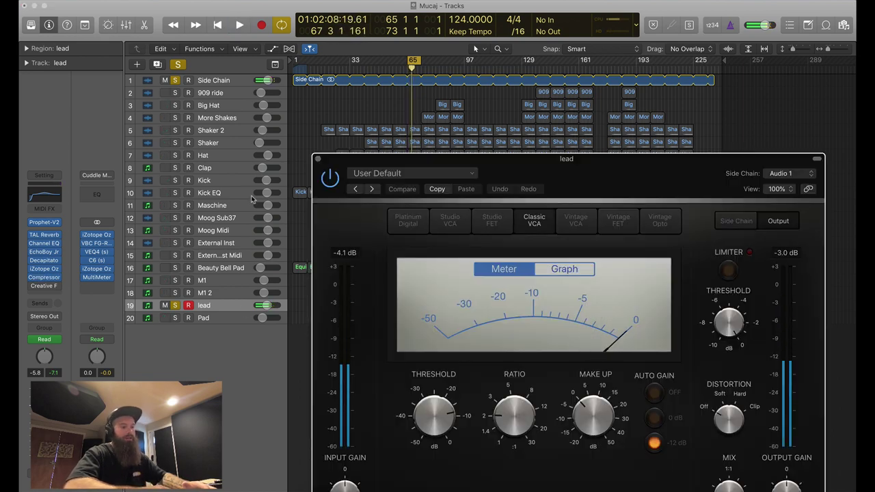
Bypass the lead's Compressor and play the passage without side-chain compression
left_click(332, 178)
key("space")
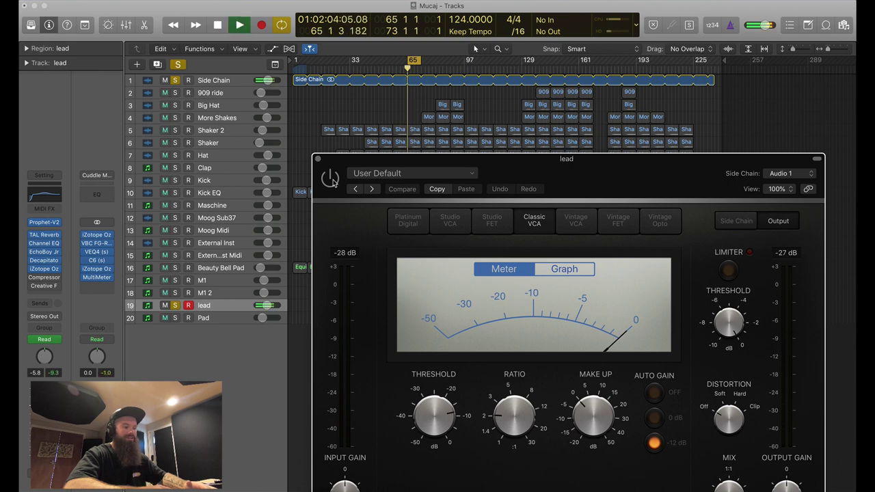
key("space")
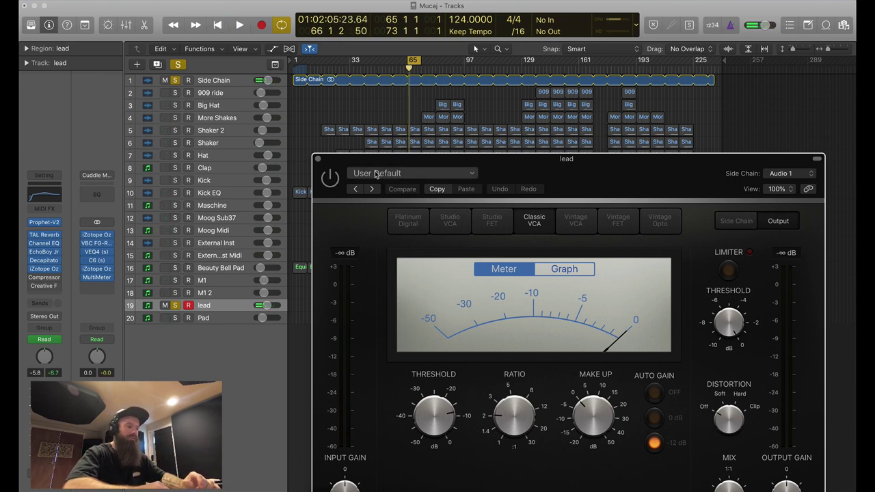
Add the Kick track to the solo and re-enable the lead's Compressor while comparing playback, closing its window when finished
left_click_drag(335, 158, 326, 225)
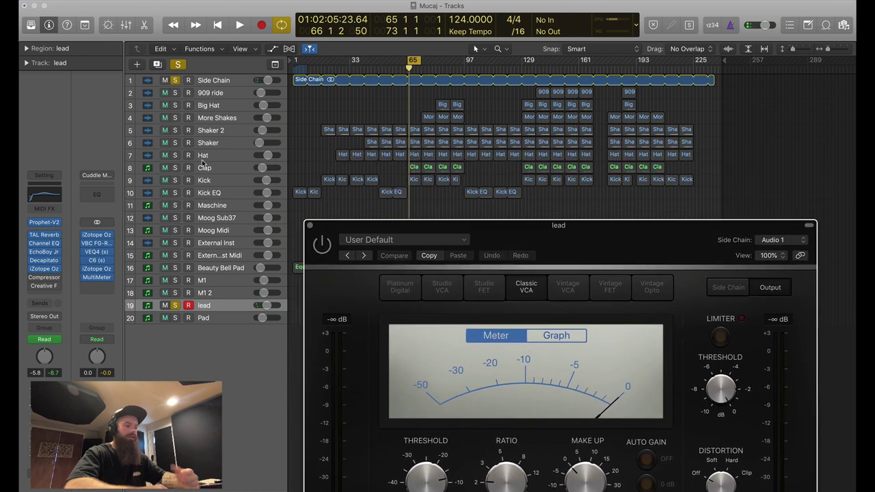
left_click(175, 180)
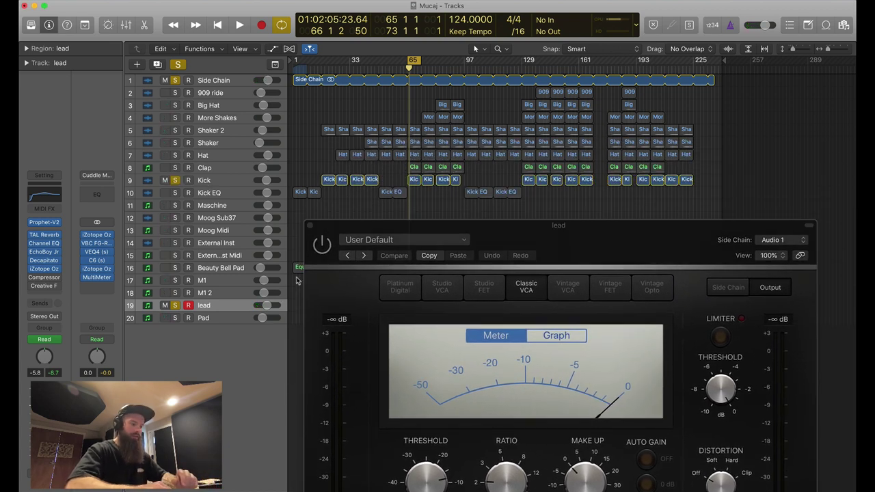
left_click_drag(337, 231, 316, 178)
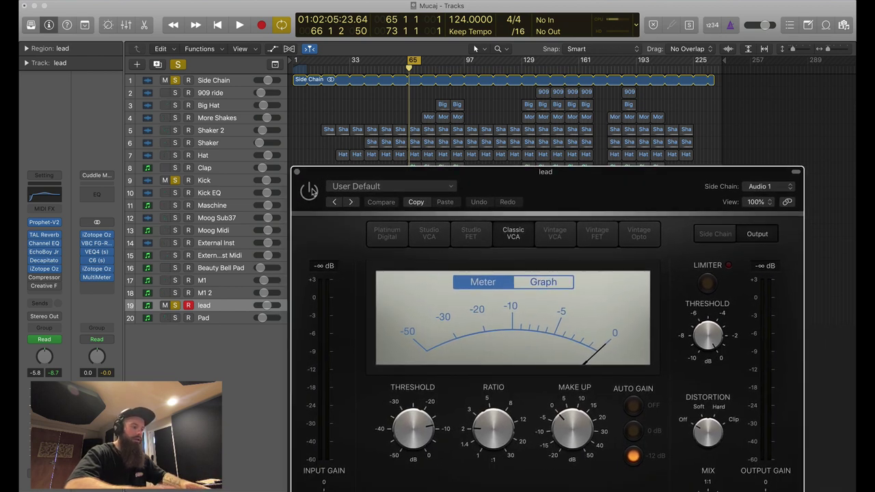
key("space")
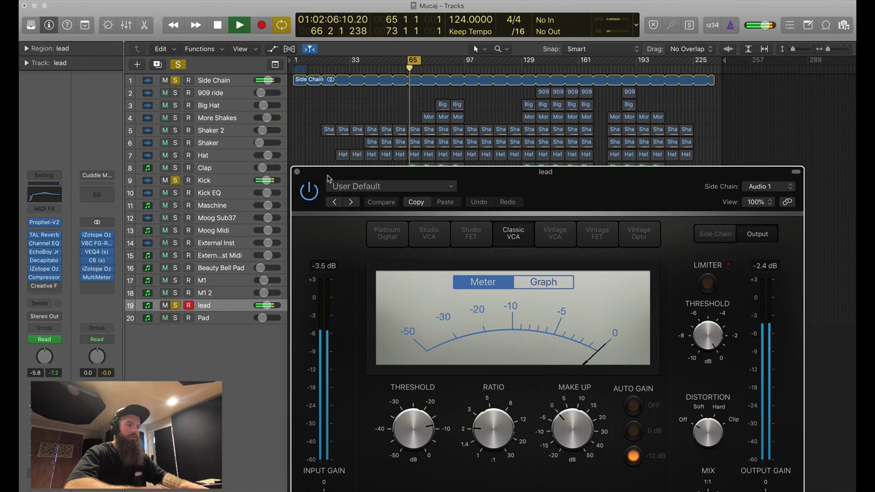
key("space")
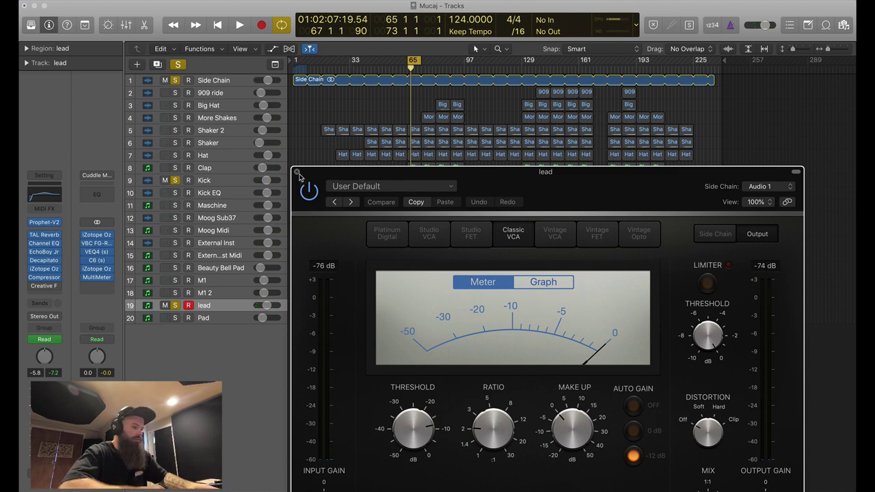
left_click(297, 172)
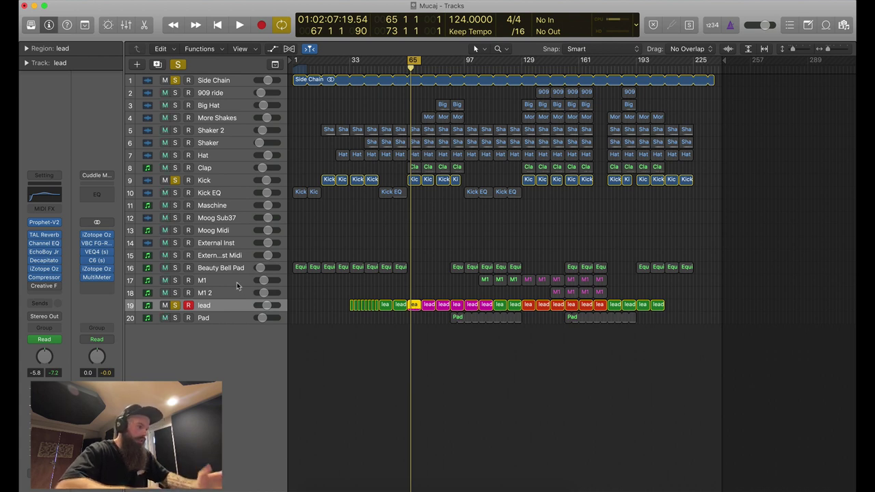
Enable the lead's Creative Filter and display its Frequency automation on the lead track
mouse_move(43, 288)
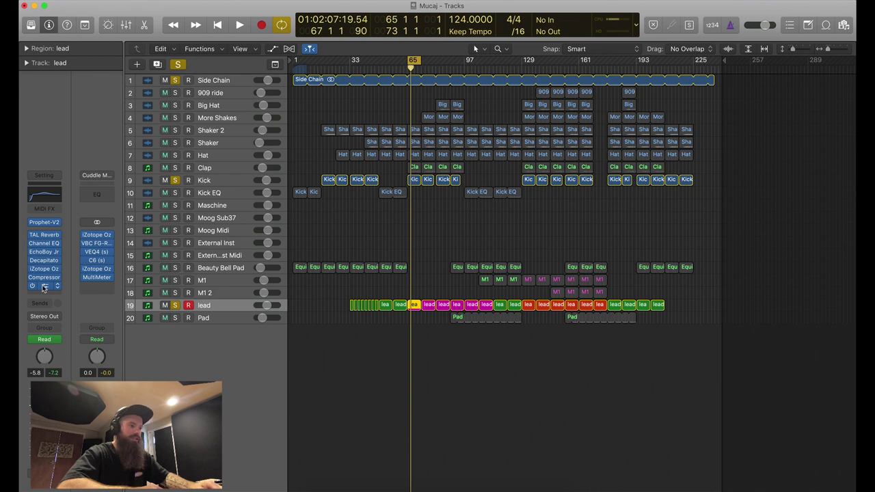
left_click(44, 287)
key("a")
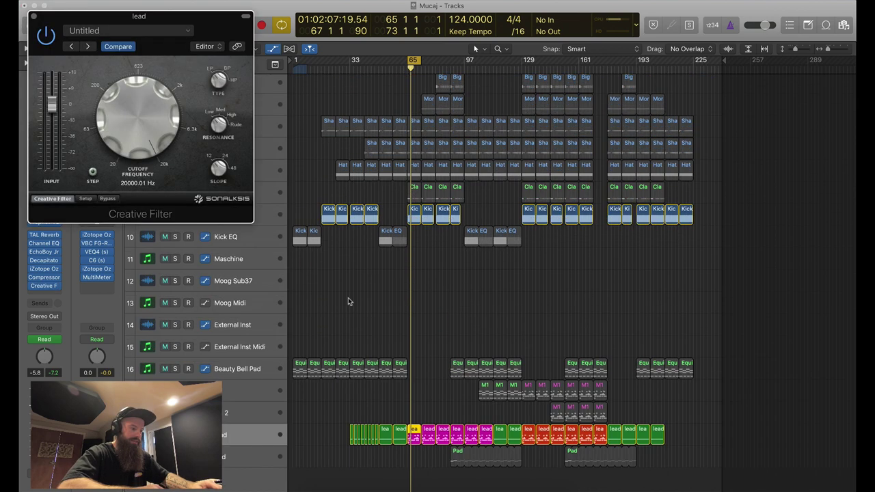
scroll(259, 430, "down", 2)
left_click(236, 413)
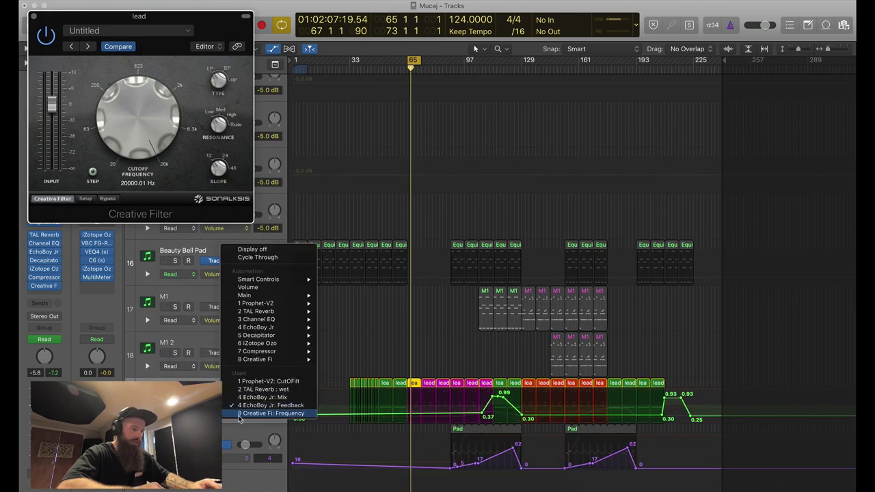
left_click(260, 413)
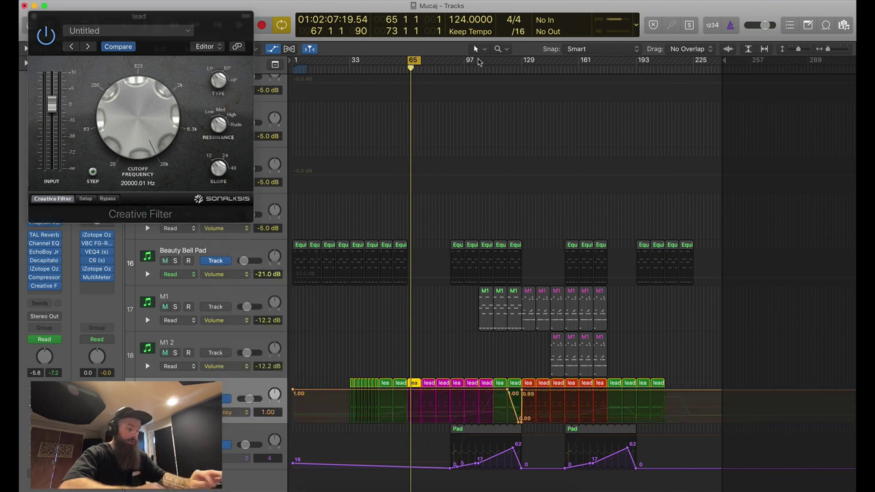
Turn off cycle mode and play the lead through the filter sweep before bar 129, closing the Creative Filter at the end
left_click(411, 61)
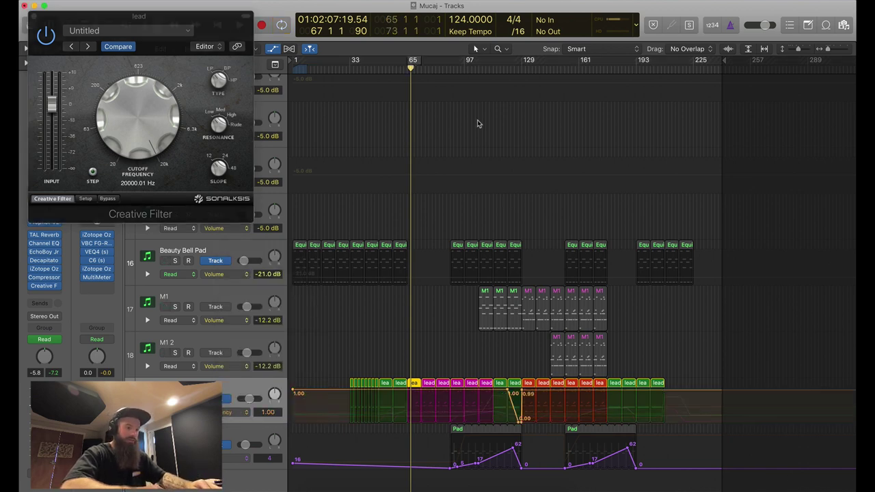
left_click(499, 68)
key("space")
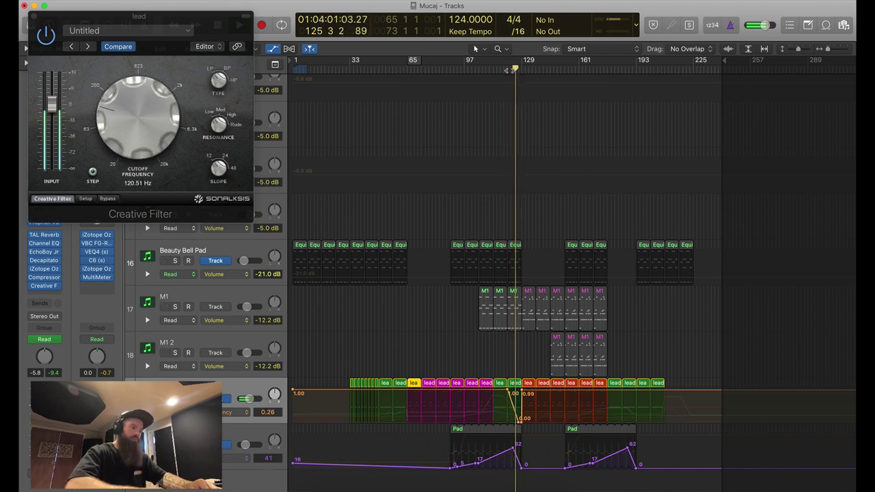
left_click(34, 16)
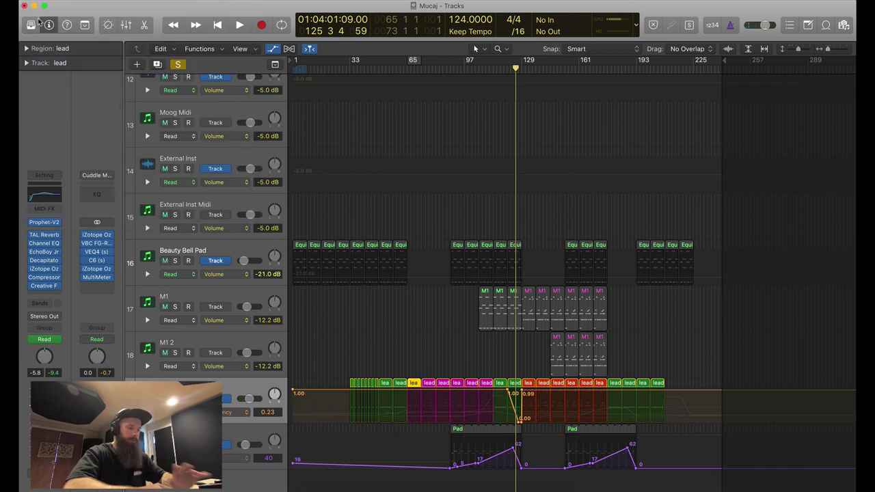
Review the lead's TAL Reverb wet and Prophet-V2 CutOFilt automation, checking the cutoff knob on the Prophet-V2
left_click(243, 413)
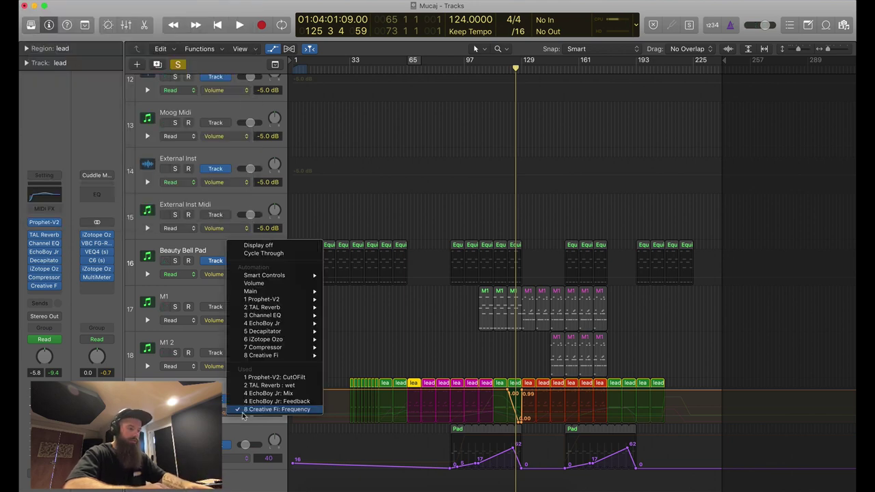
left_click(274, 386)
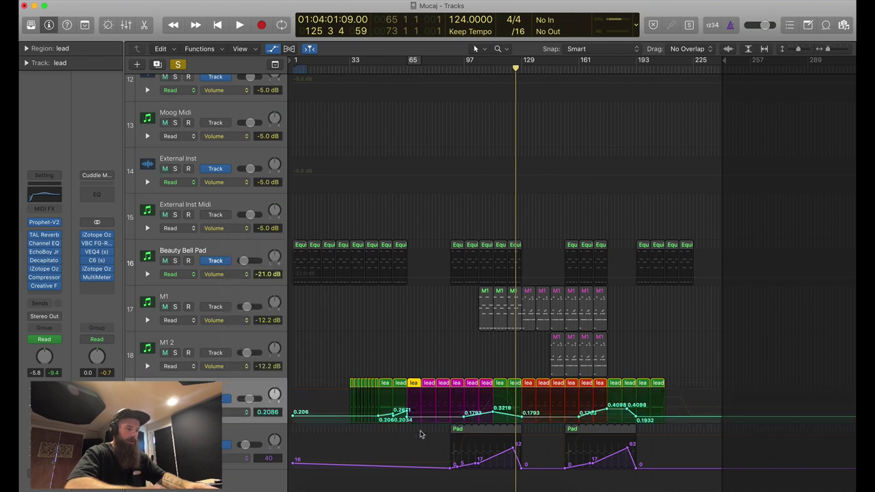
left_click(235, 416)
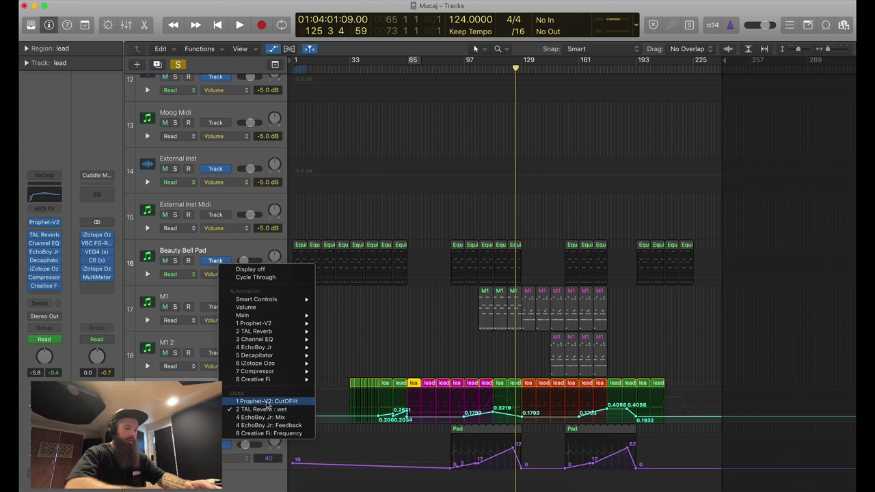
left_click(263, 417)
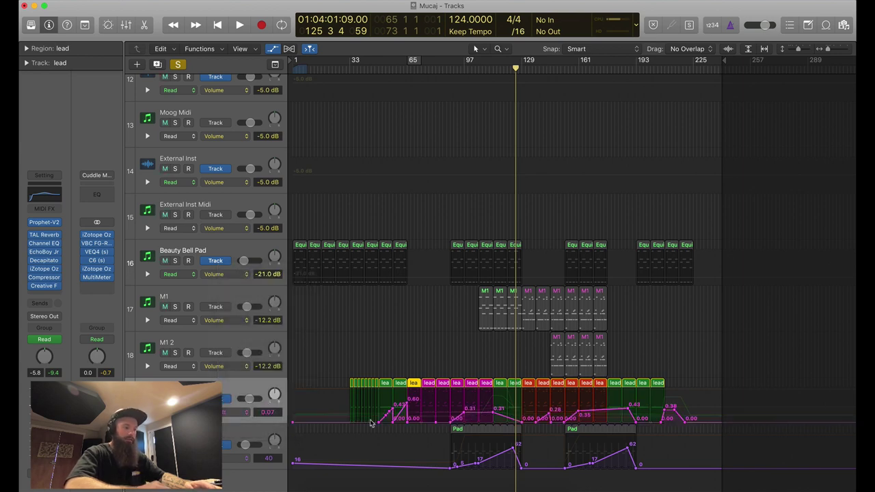
left_click(45, 223)
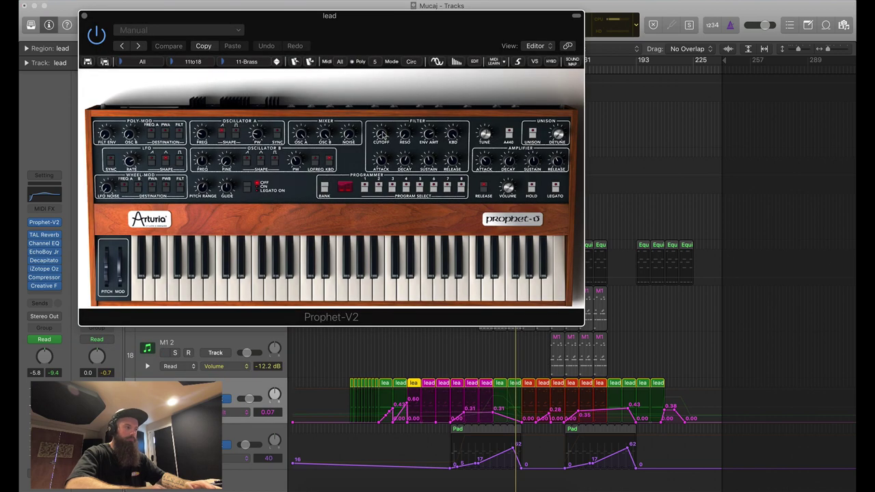
left_click(83, 15)
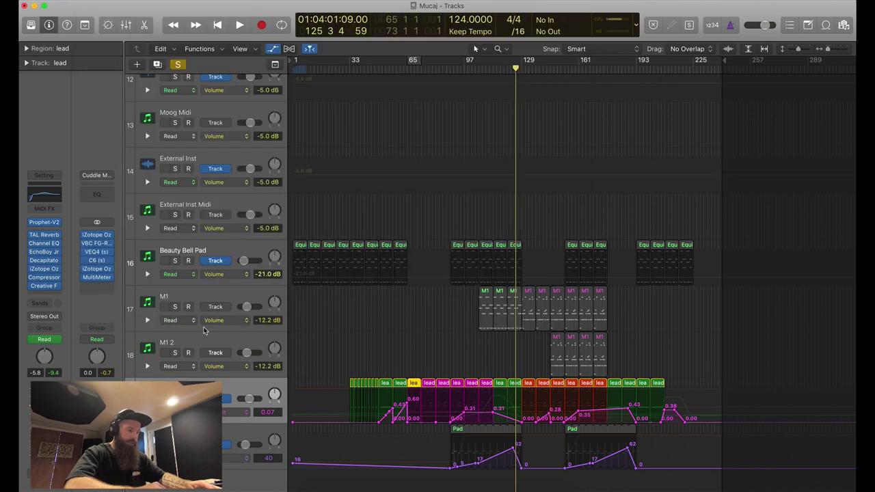
Display the lead's EchoBoy Jr Mix automation, followed by its EchoBoy Jr Feedback automation
left_click(229, 414)
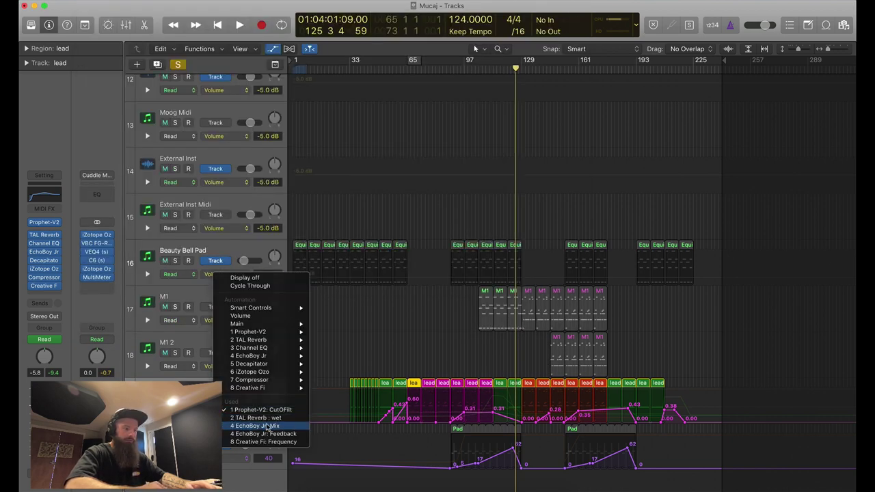
left_click(255, 422)
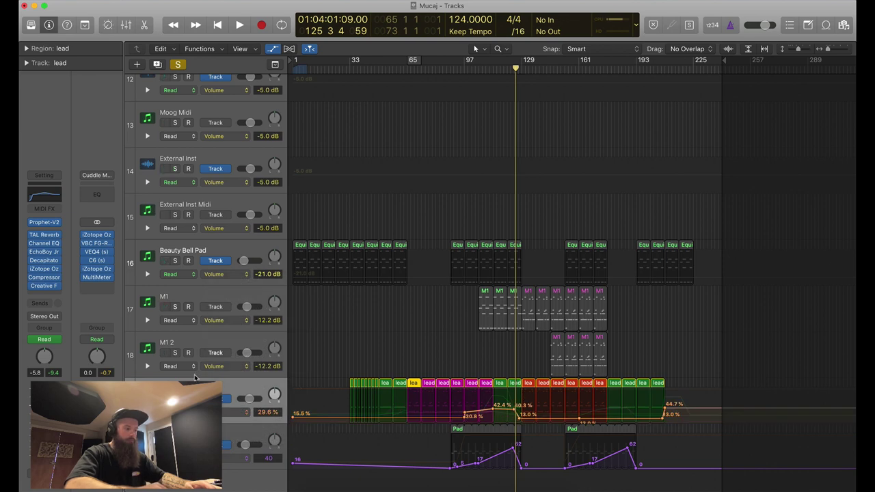
left_click(231, 411)
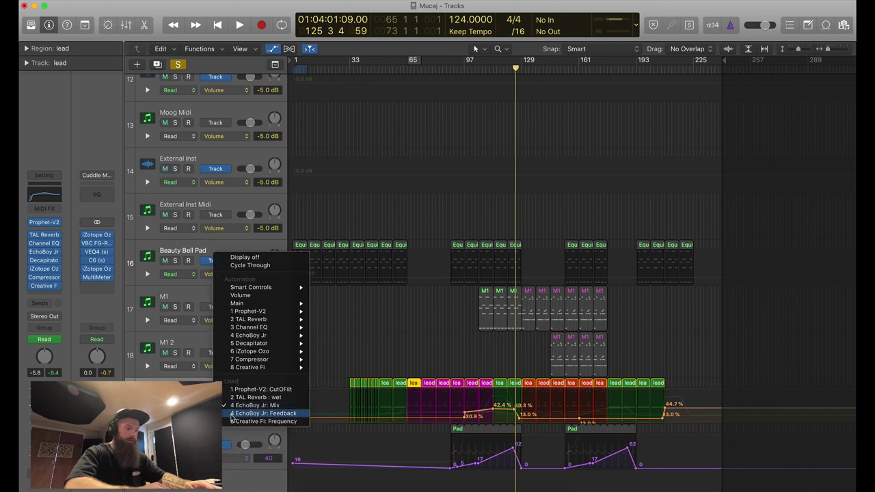
left_click(233, 415)
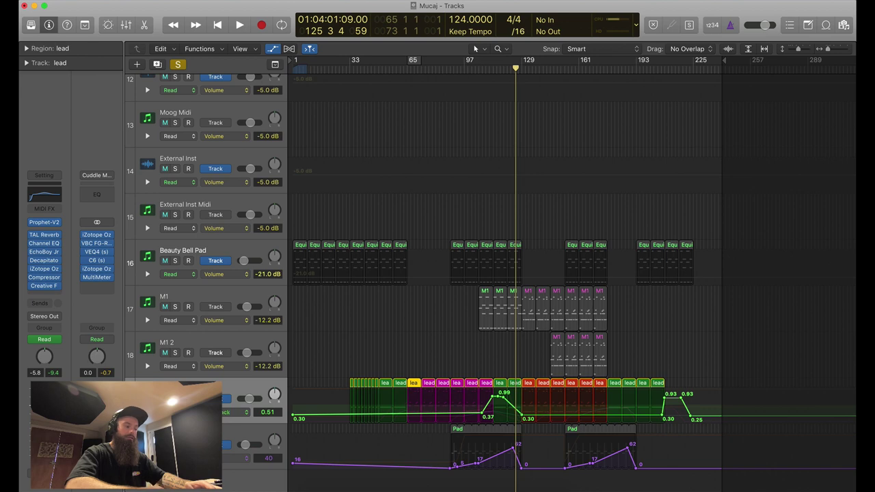
Examine the Mix, Echo Time and Feedback settings of the lead's EchoBoy Jr and close the plug-in
left_click(44, 260)
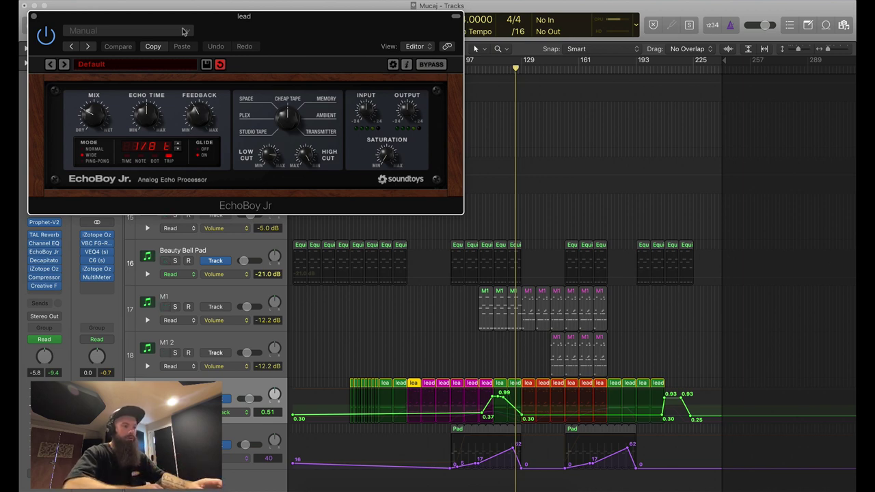
left_click_drag(290, 35, 306, 22)
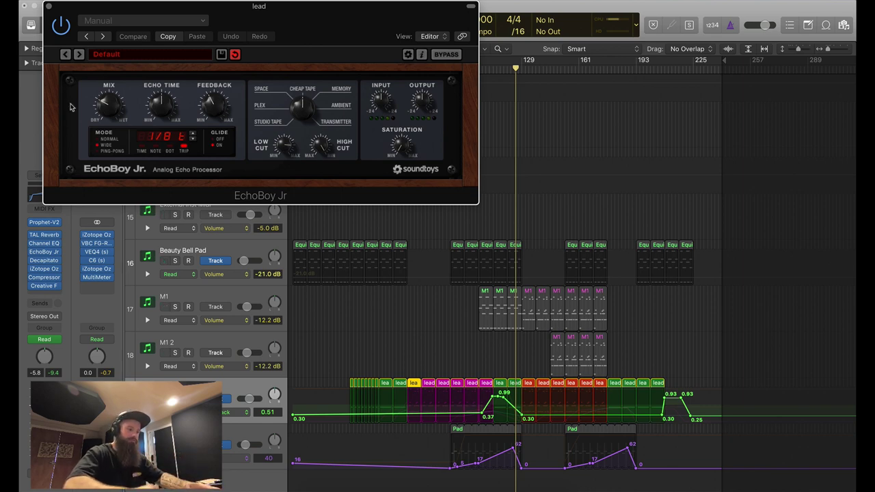
left_click(48, 7)
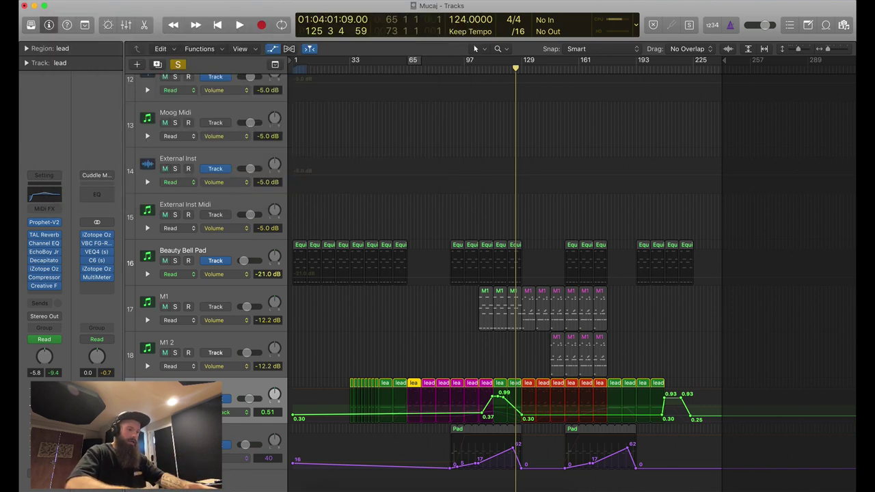
Clear all track solos and hide the automation lanes to show the full arrangement
key("ctrl+m")
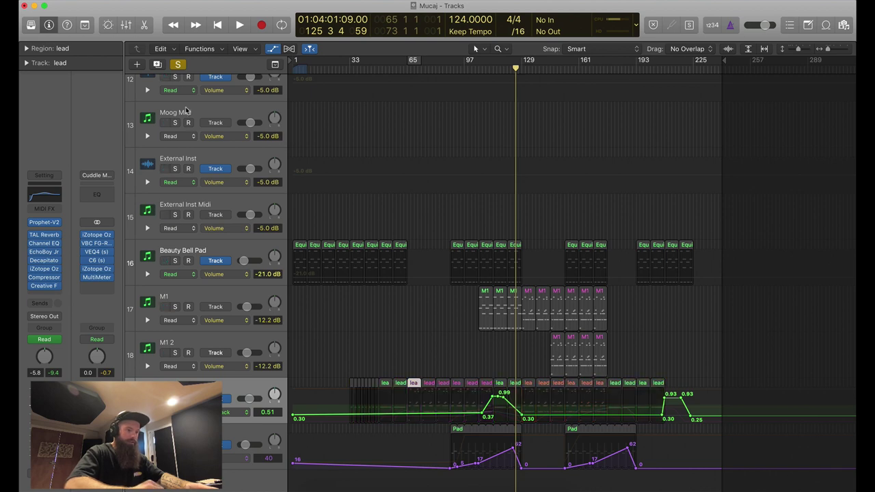
key("ctrl+s")
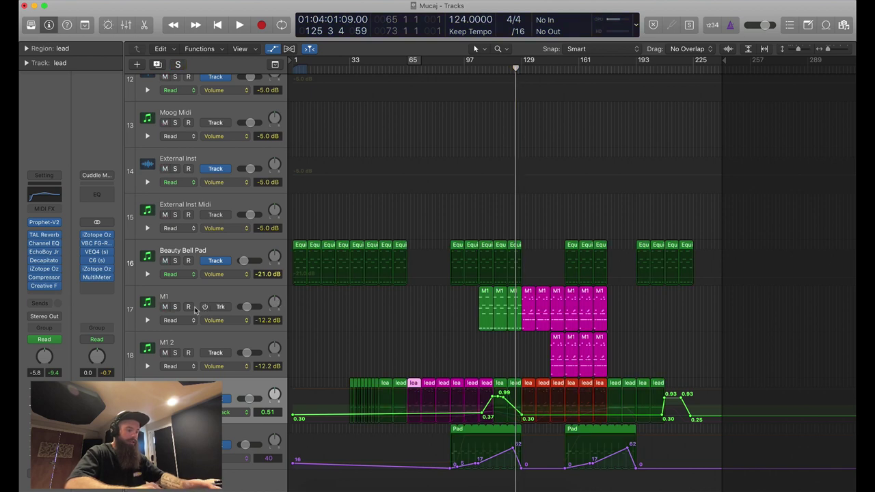
key("a")
key("z")
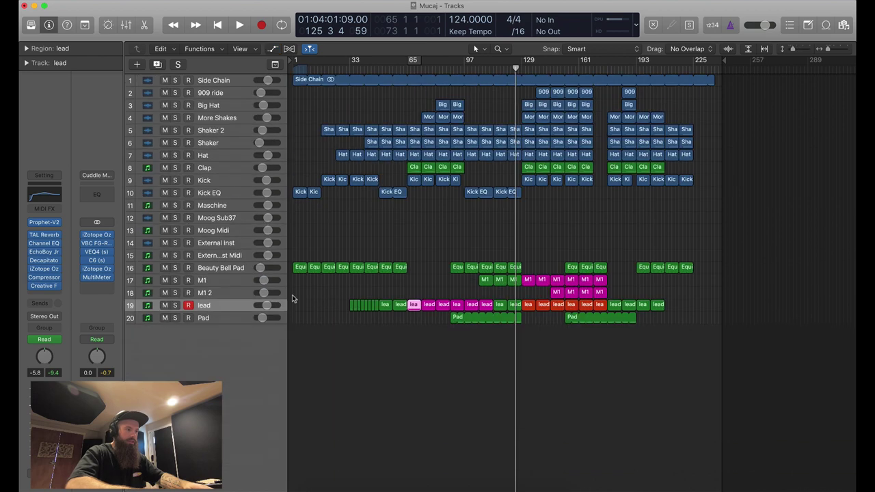
Solo and select the Kick track
left_click(176, 181)
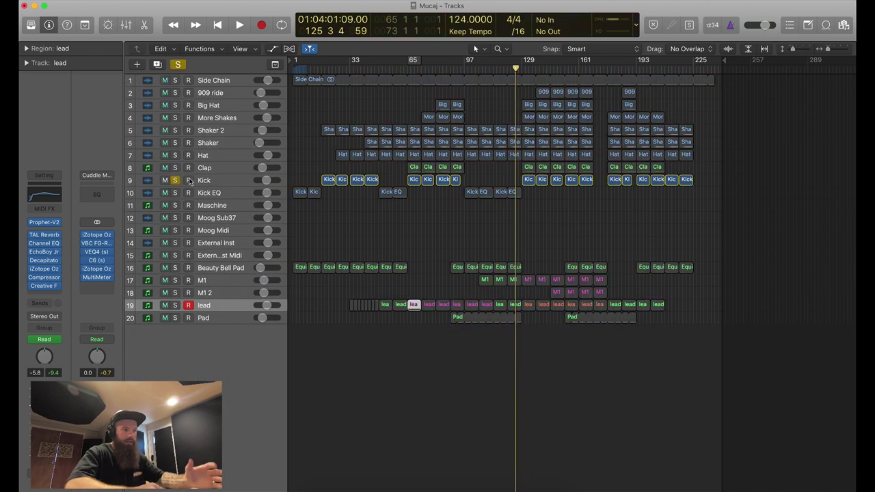
left_click(217, 181)
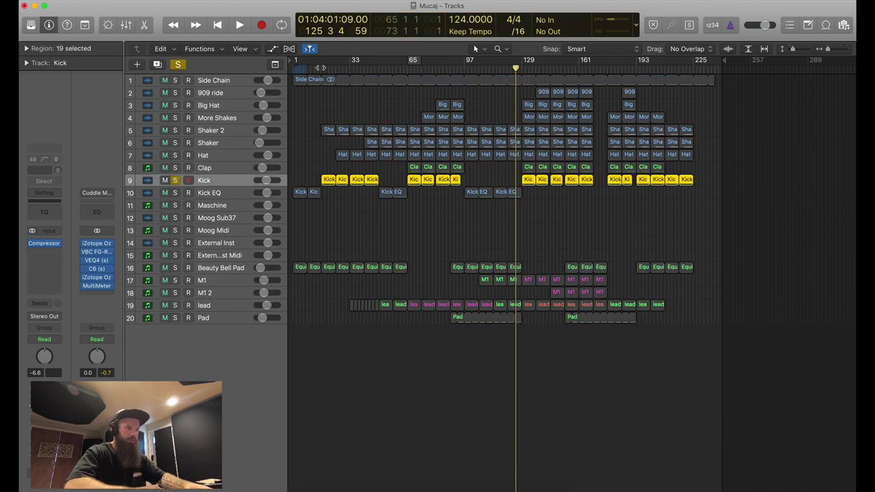
Play the soloed Kick regions and open the track's Compressor to examine its settings
key("shift+Return")
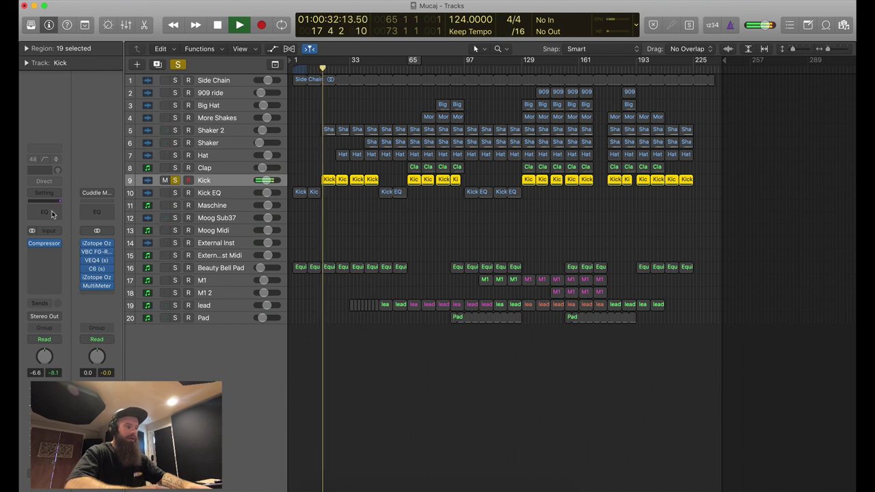
left_click(45, 244)
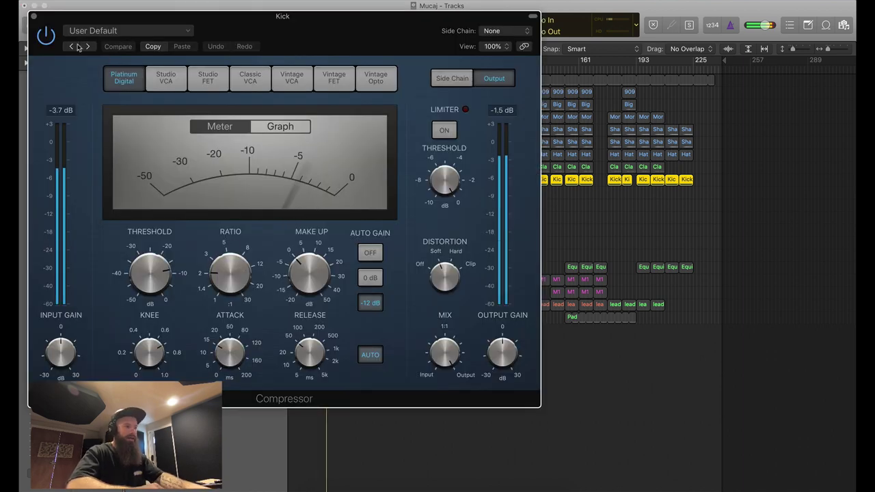
left_click_drag(108, 15, 150, 175)
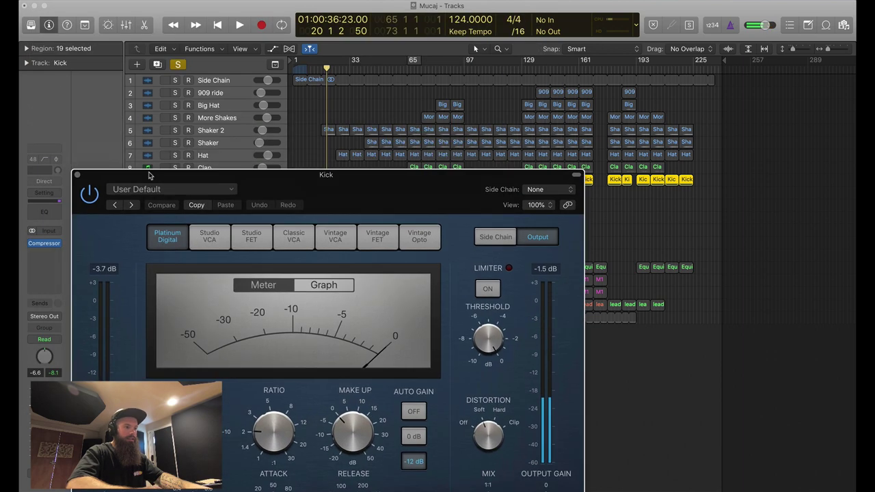
Cycle bars 89 to 97 and compare the kick with its Compressor bypassed and enabled
left_click_drag(413, 60, 467, 60)
left_click_drag(414, 59, 451, 60)
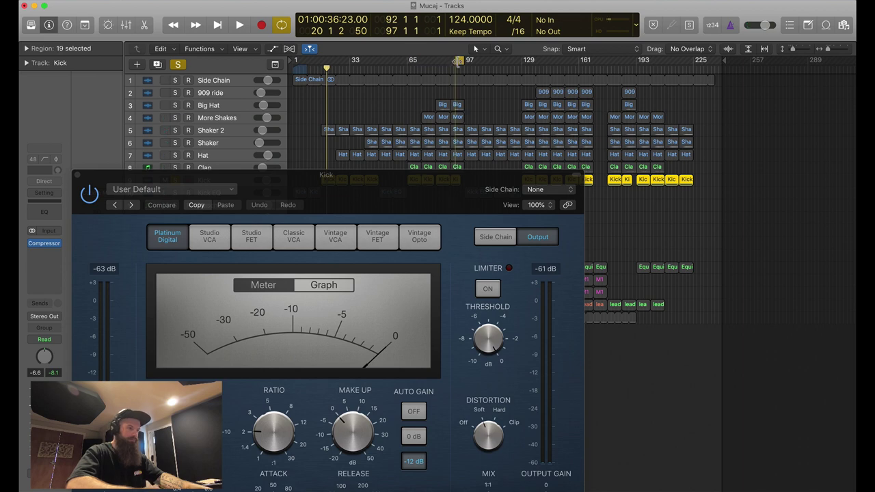
left_click(88, 195)
key("space")
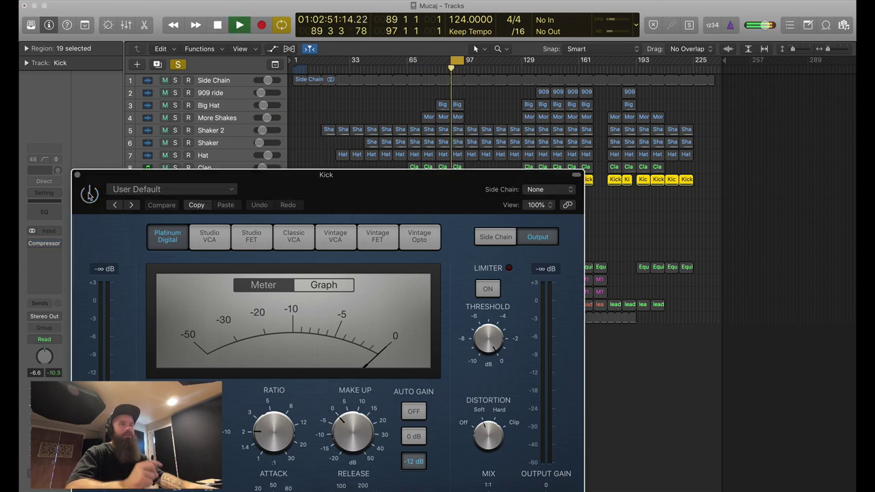
key("space")
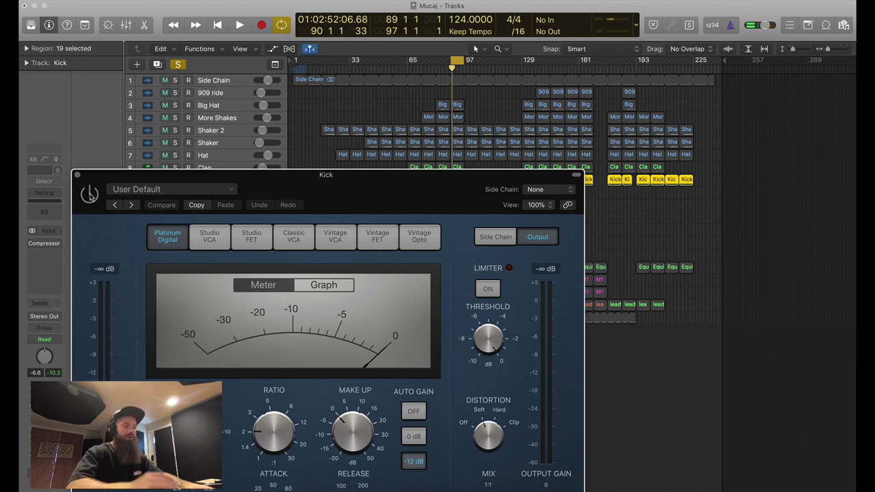
left_click(90, 193)
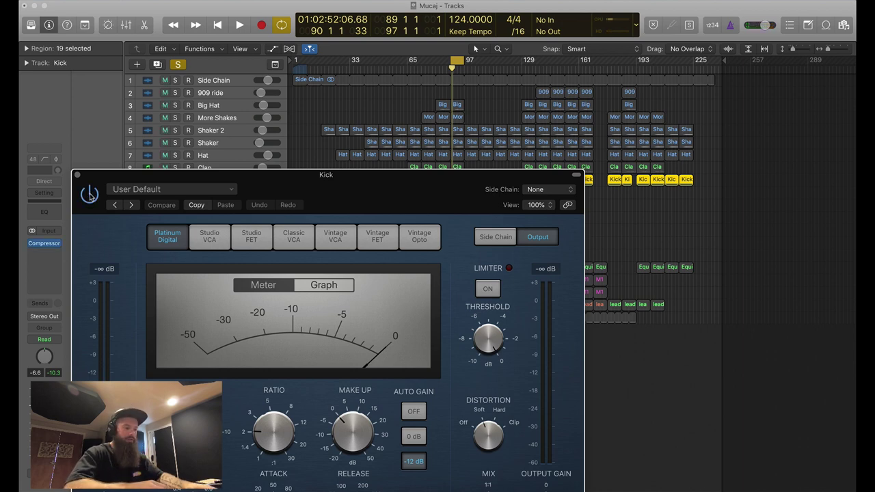
key("space")
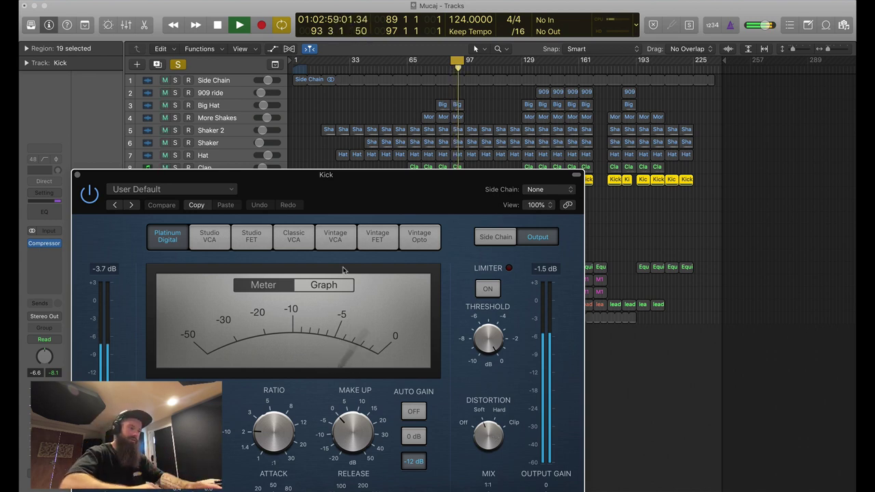
Close the Compressor, audition the Kick and soloed Clap together, and select the Clap track
left_click(78, 175)
key("space")
key("space")
key("z")
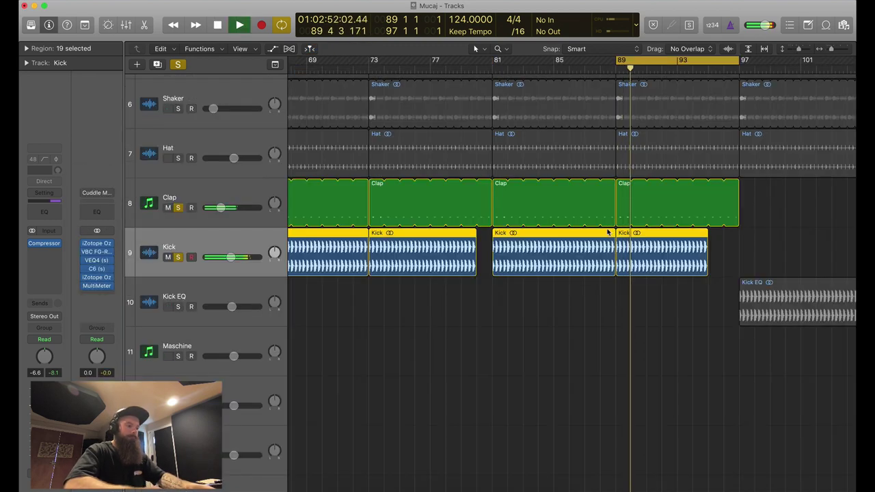
left_click(222, 196)
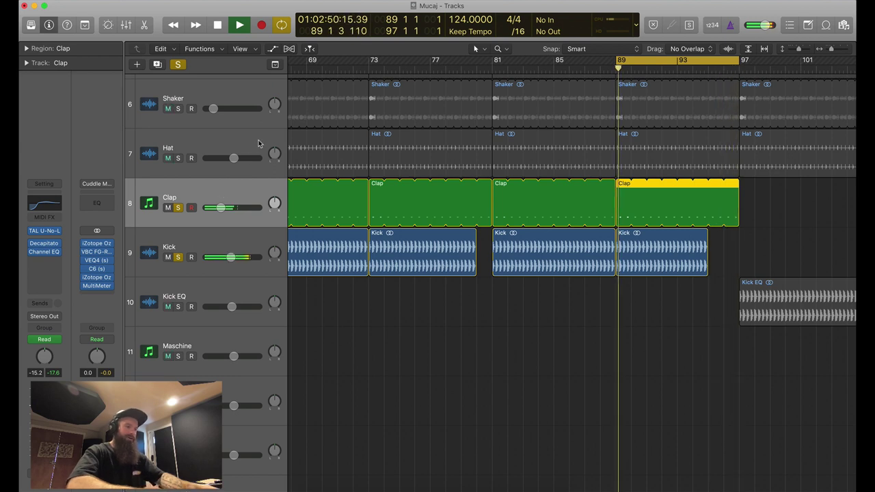
key("space")
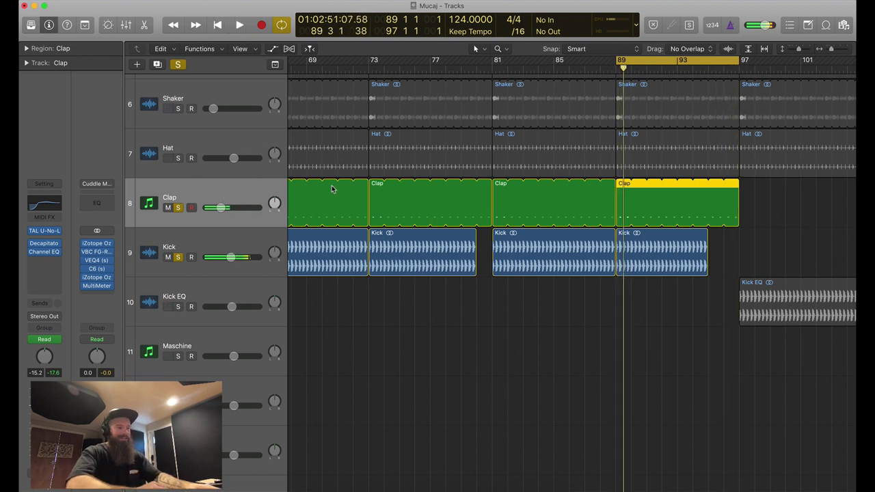
Unsolo the Kick and open the Clap's TAL U-No-LX synth to examine its oscillator, noise and filter settings
left_click(178, 257)
mouse_move(36, 253)
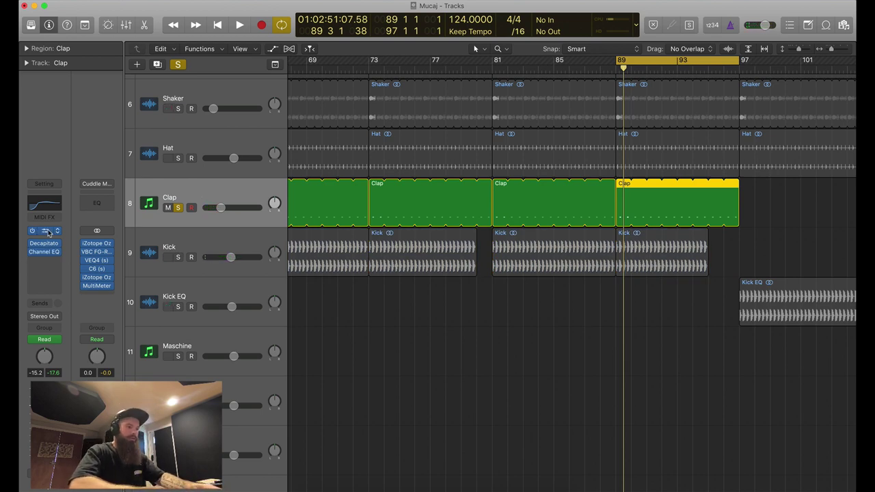
left_click(48, 233)
left_click_drag(265, 28, 364, 12)
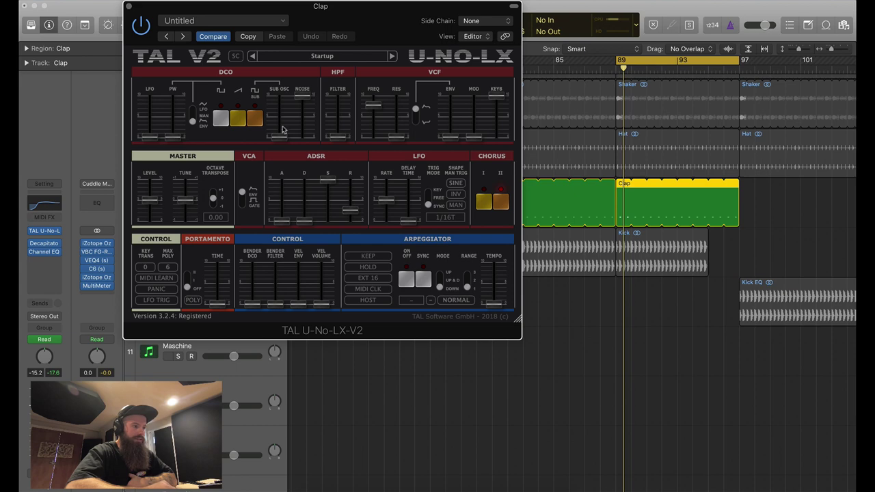
mouse_move(284, 132)
left_mouse_down()
mouse_move(277, 104)
mouse_move(271, 123)
left_mouse_up()
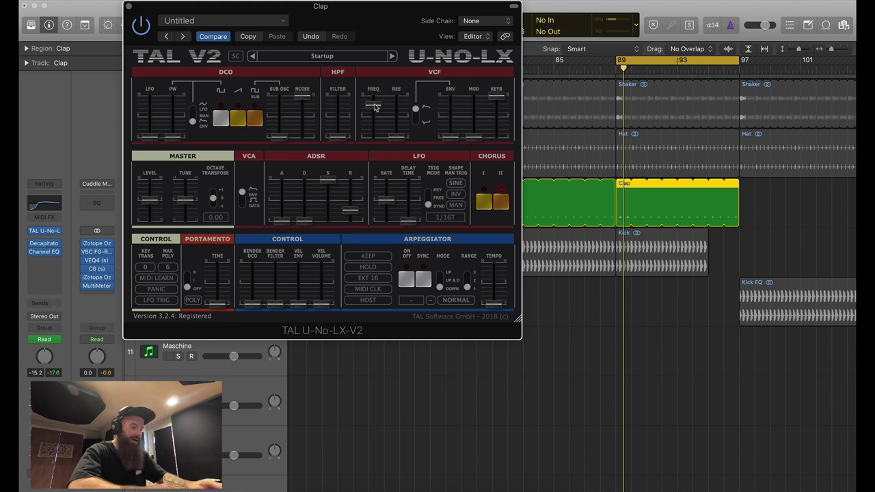
Show the track automation and display the Clap's TAL U-No-LX filter cutoff curve around bars 89 to 105
key("a")
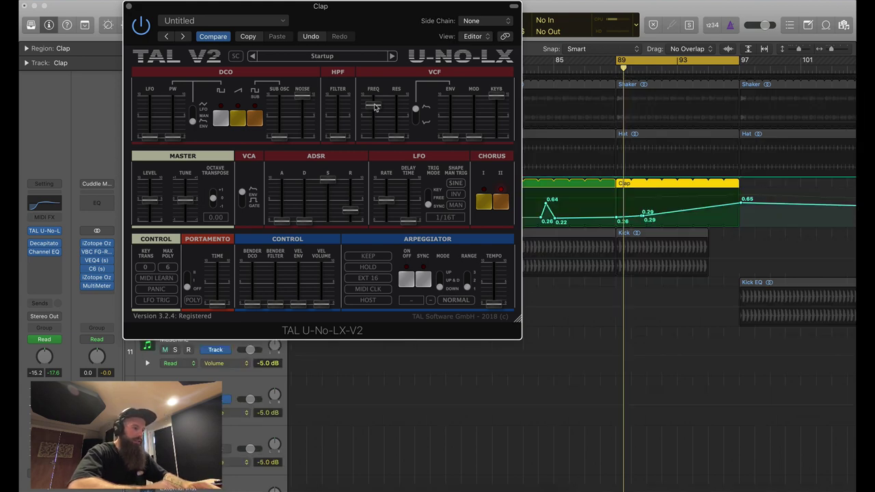
left_click_drag(376, 24, 540, 274)
left_click(231, 216)
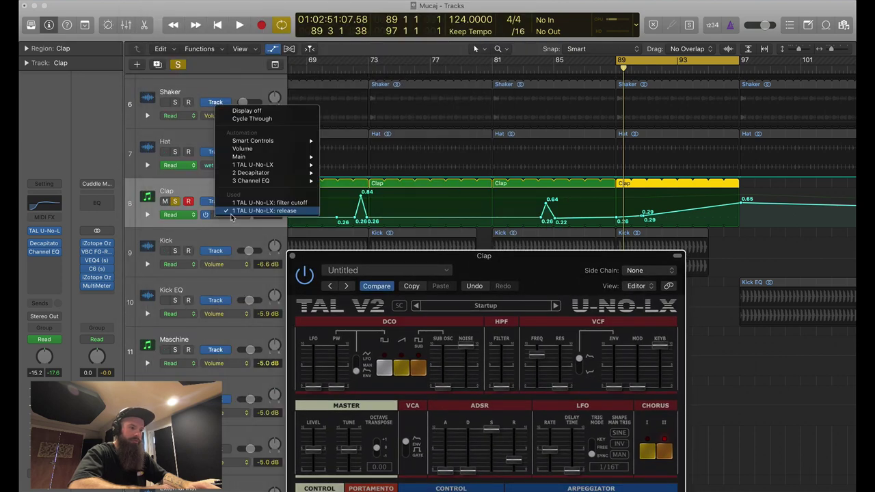
left_click(269, 203)
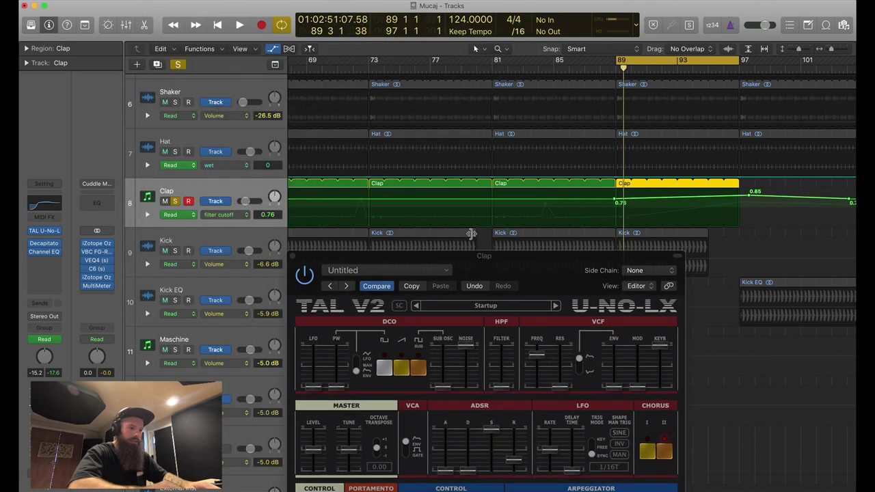
scroll(472, 234, "left", 5)
scroll(472, 234, "right", 10)
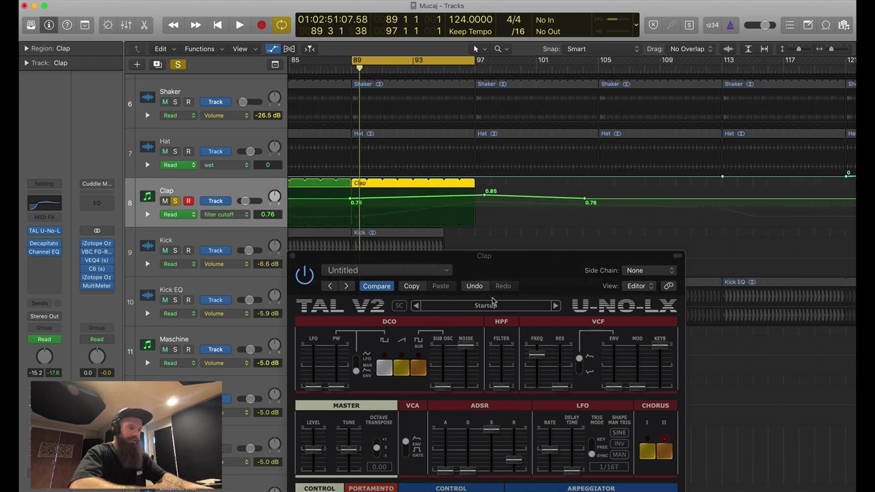
Display the Clap's TAL U-No-LX release automation and play the cycled section to hear it
left_click(218, 214)
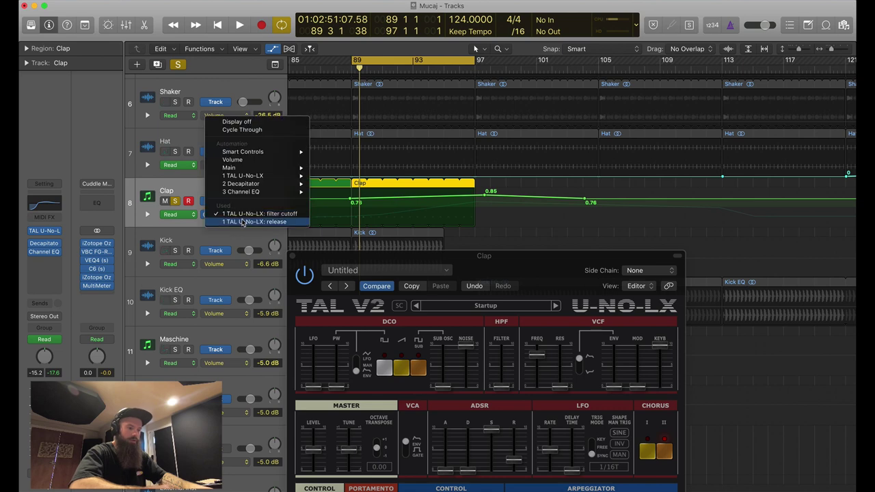
left_click(246, 221)
left_click_drag(529, 186, 529, 234)
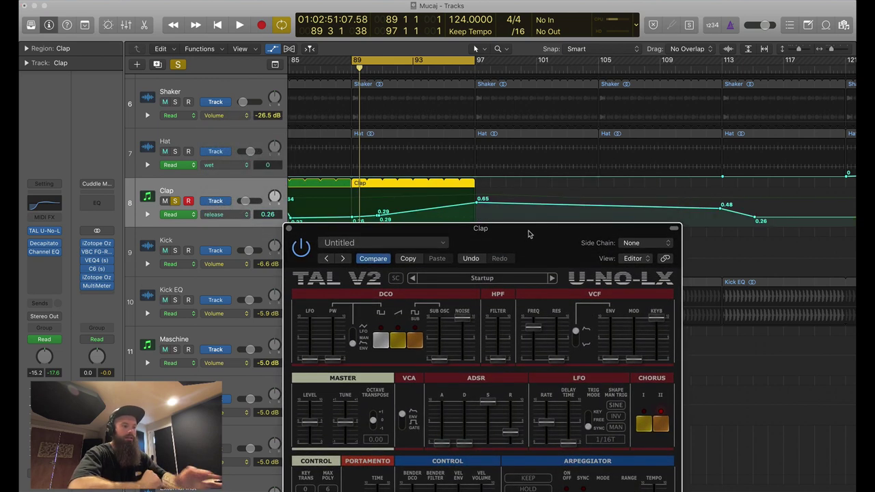
key("space")
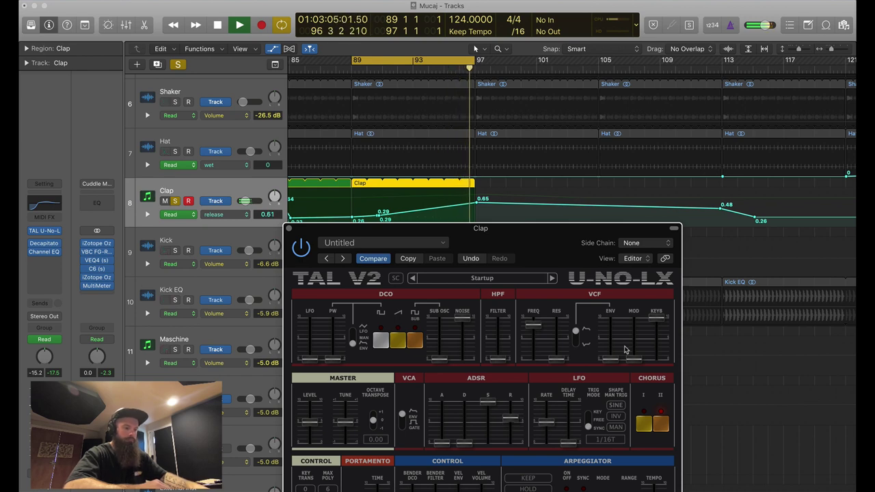
key("space")
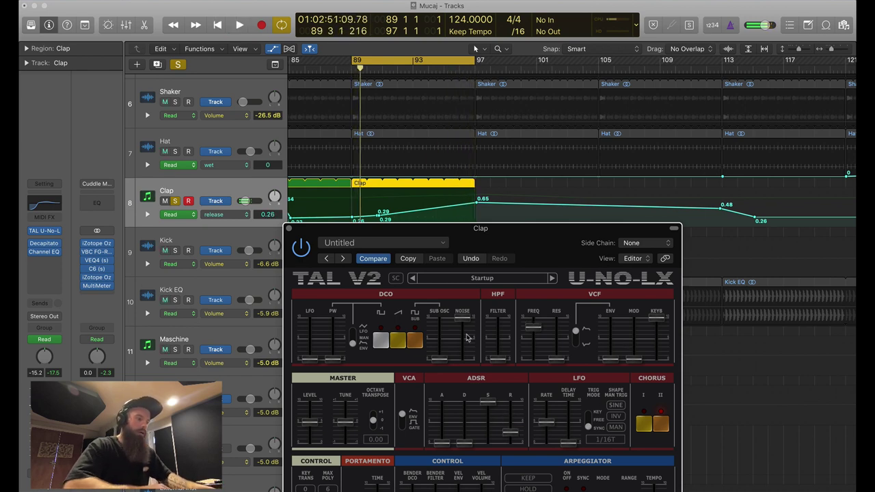
Close the synth and return to the full arrangement with only the Clap soloed
left_click(291, 228)
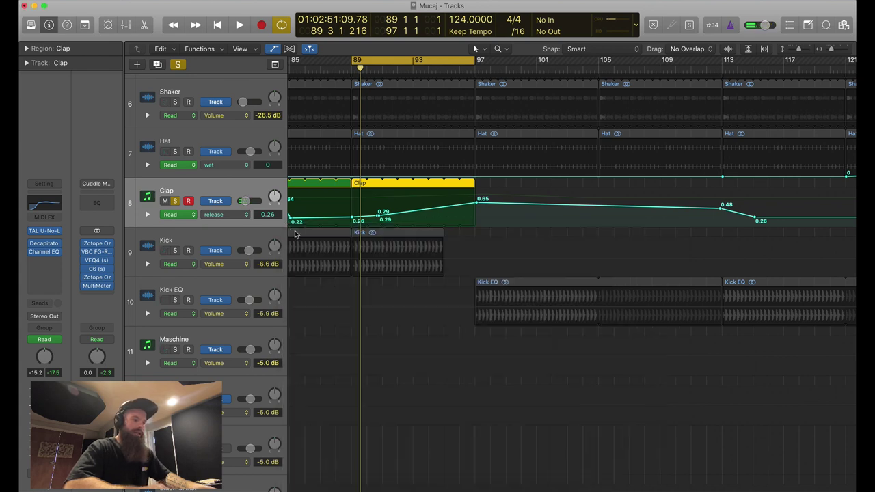
left_click(175, 201)
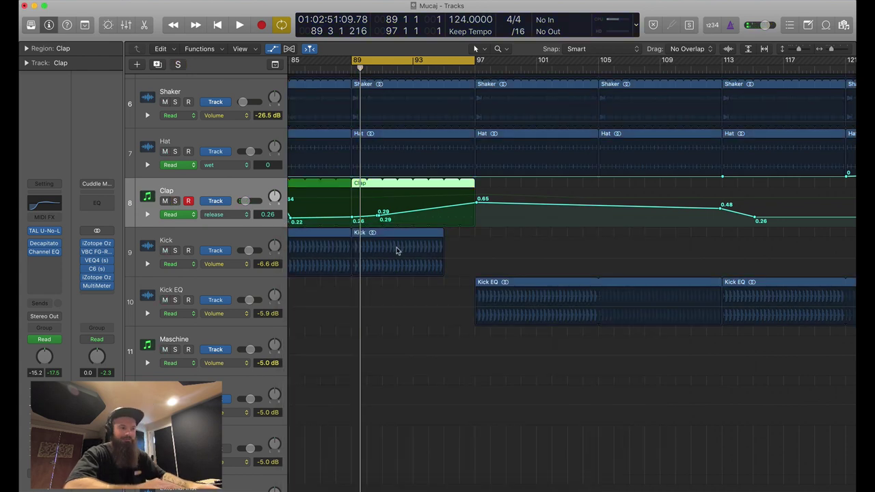
left_click(479, 247, "ctrl+alt")
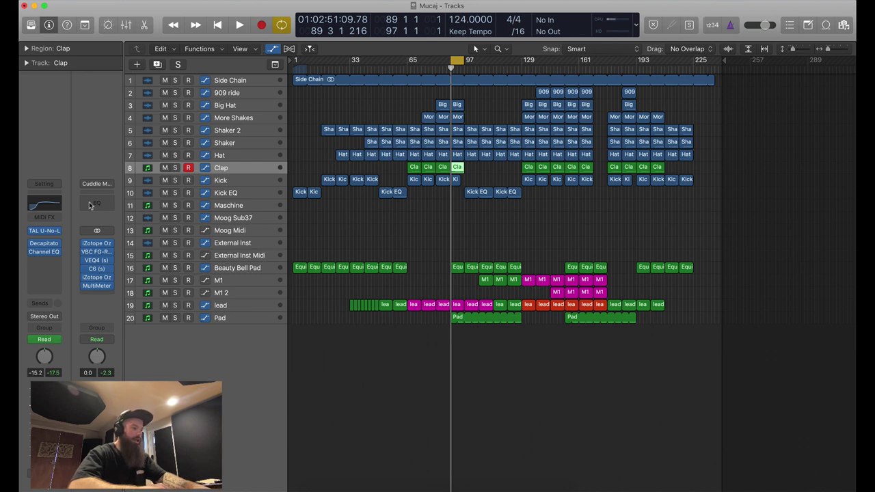
left_click(175, 167)
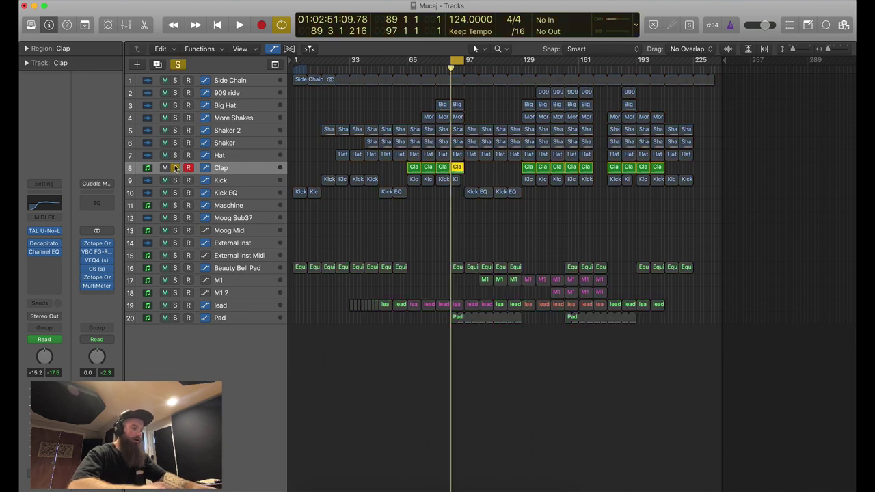
Open the Clap's Decapitator and compare the cycled section with the plug-in bypassed and enabled
left_click(45, 245)
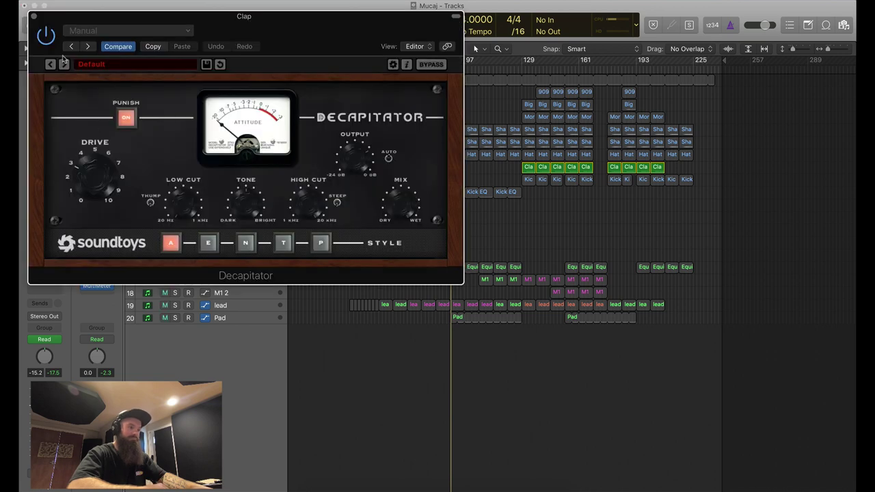
left_click_drag(220, 15, 422, 38)
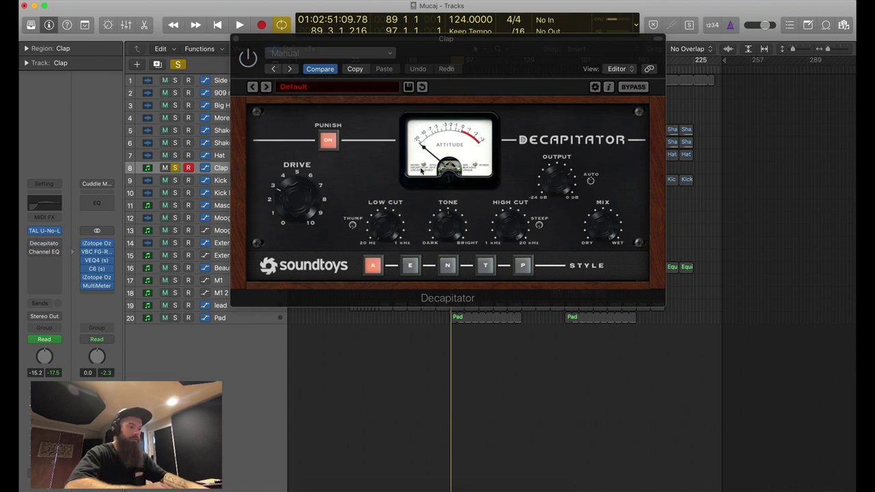
key("space")
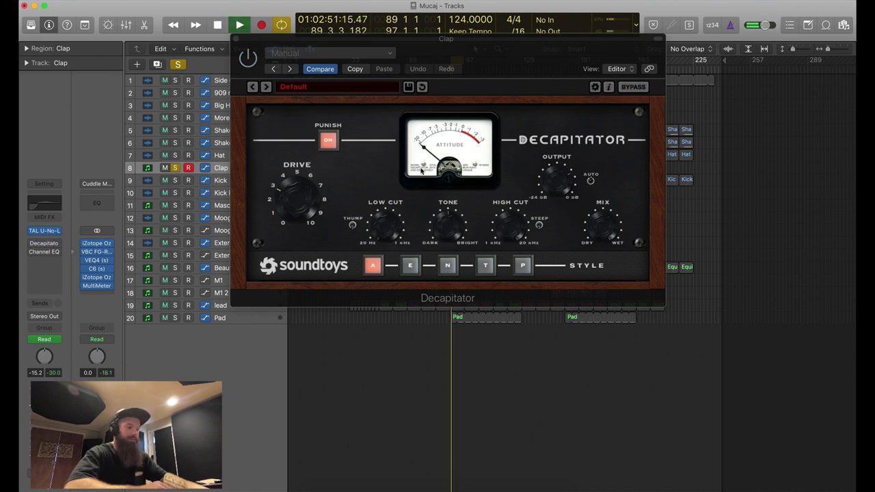
key("space")
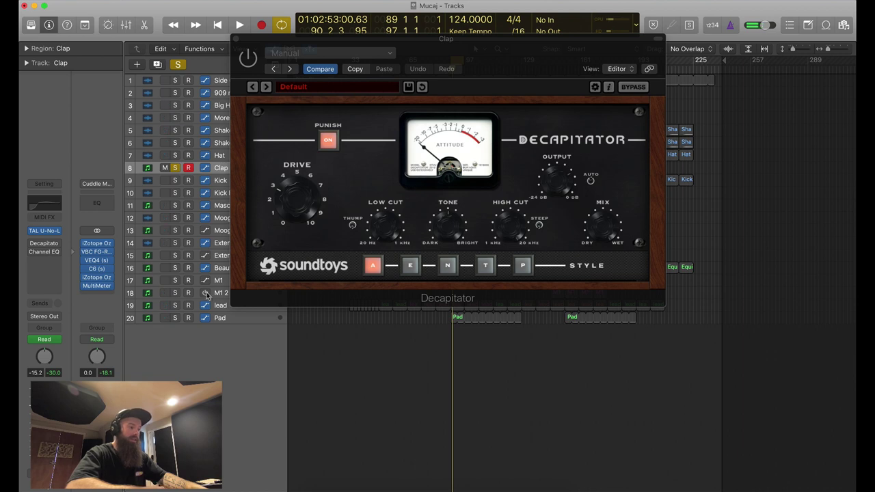
left_click(33, 244)
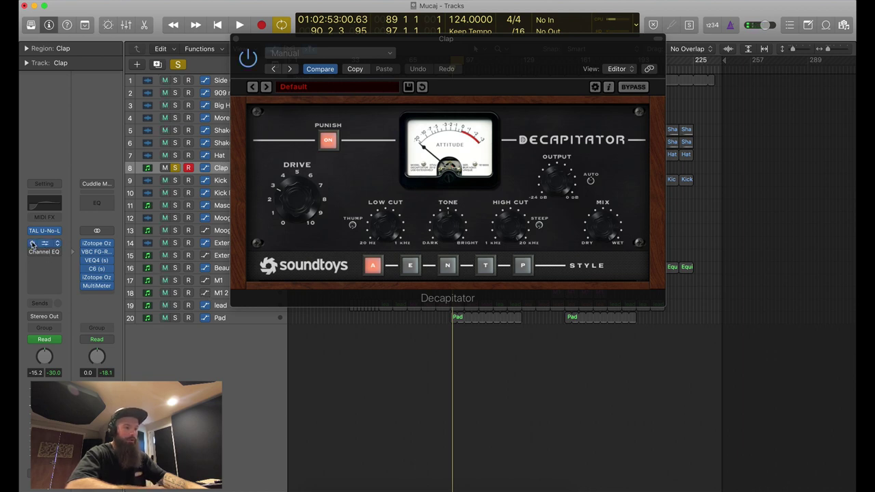
left_click(608, 223)
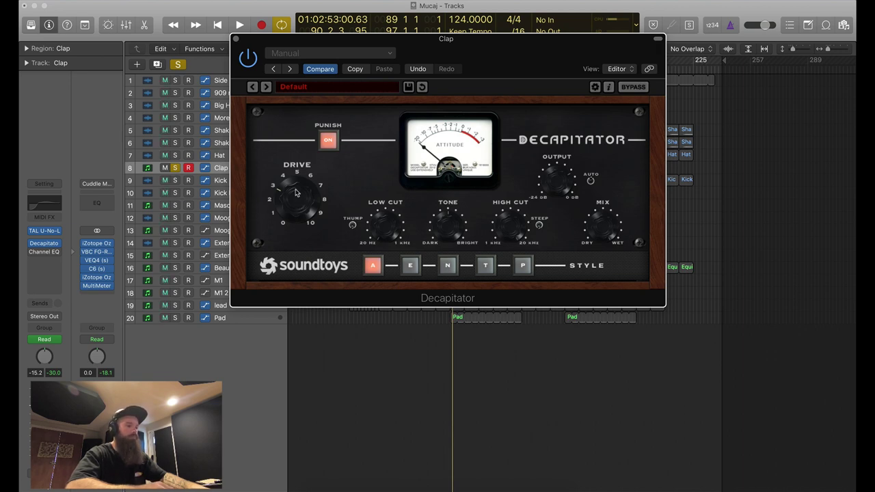
key("space")
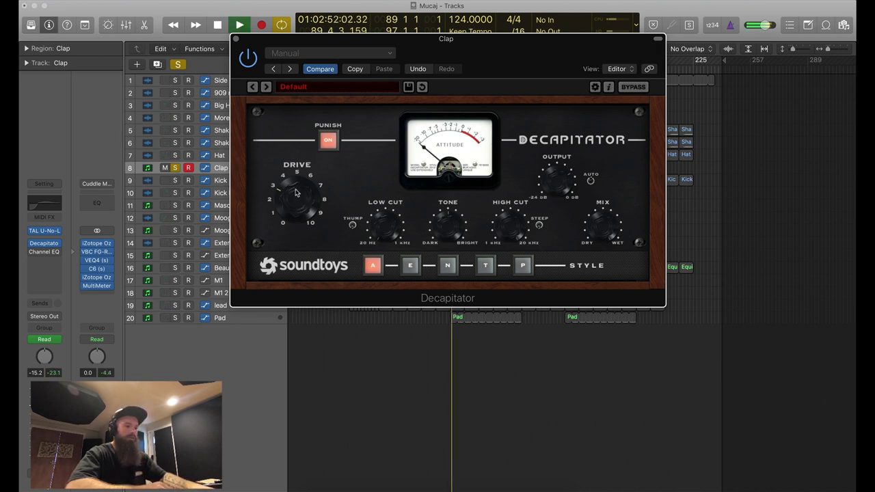
key("space")
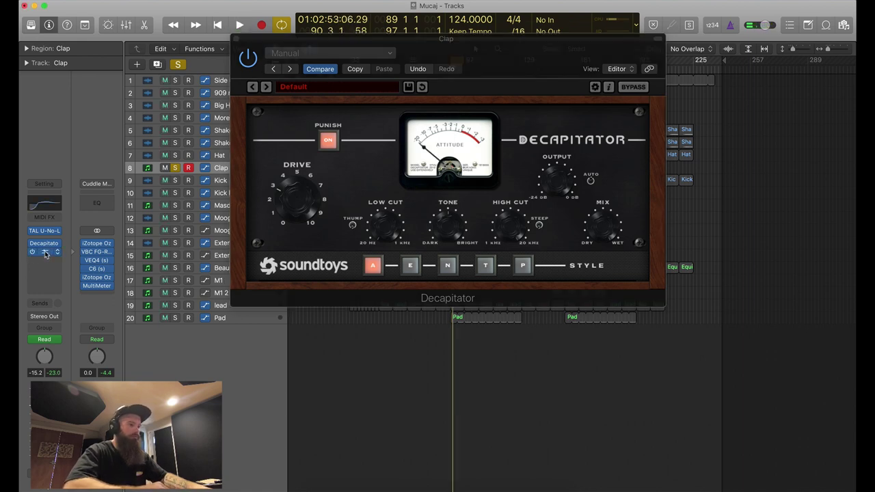
Open the Clap's Channel EQ and play the clap to examine the low cut and midrange boost
left_click(44, 202)
left_click_drag(304, 24, 465, 81)
key("space")
key("space")
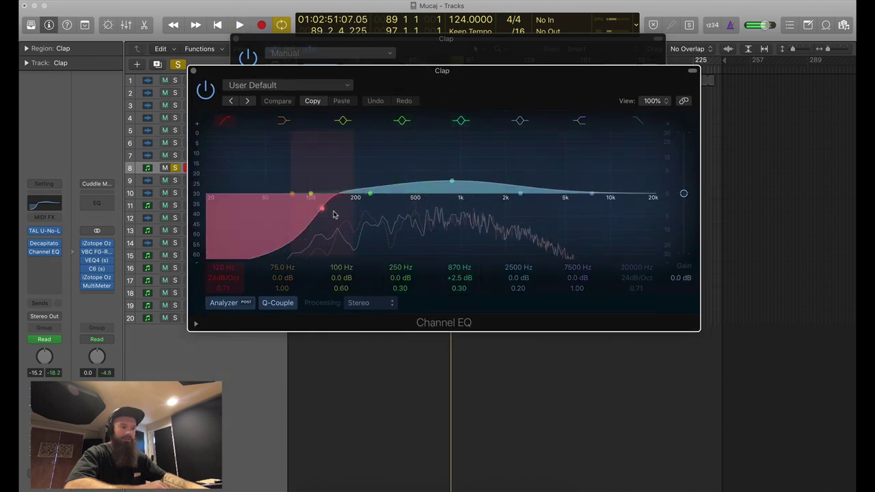
View the clap's spectrum in the Analyzer of the master's MultiMeter during playback, and close all open plug-in windows
left_click(97, 285)
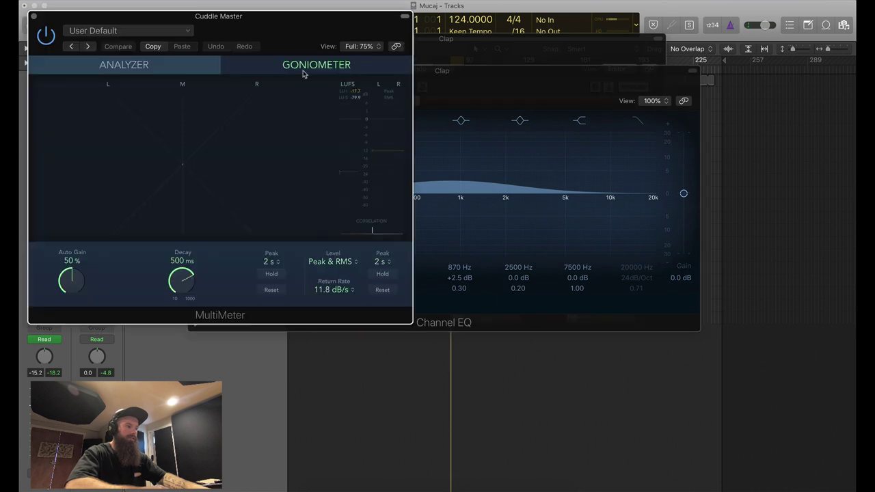
left_click(154, 69)
key("space")
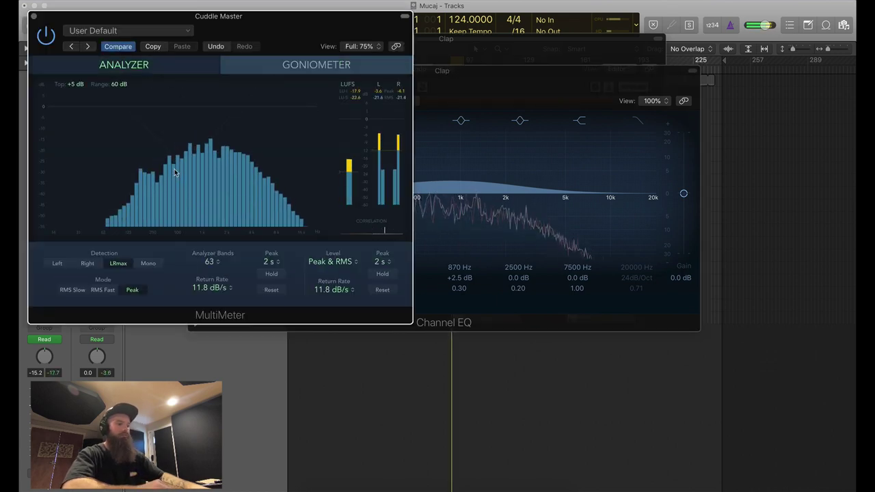
key("space")
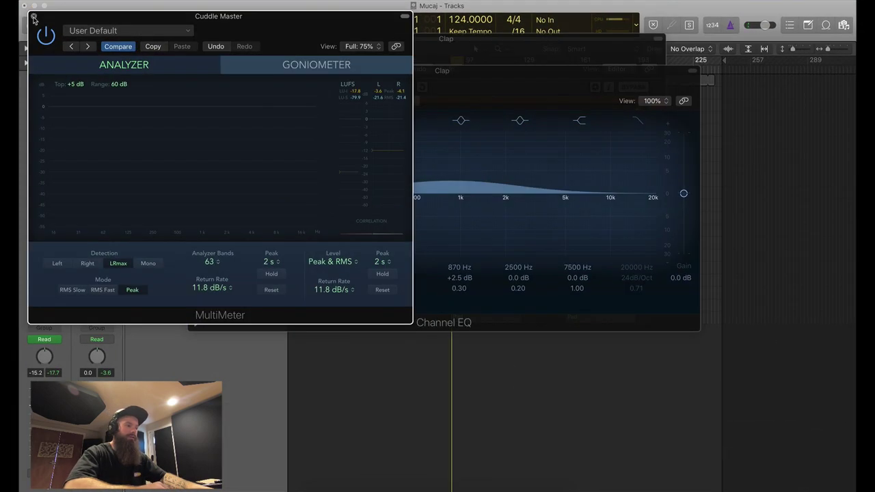
left_click(33, 18)
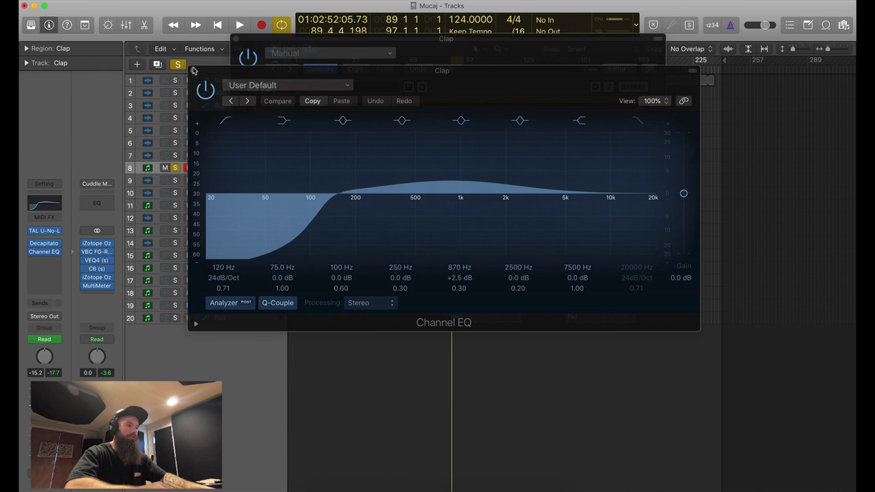
left_click(194, 71)
left_click(238, 45)
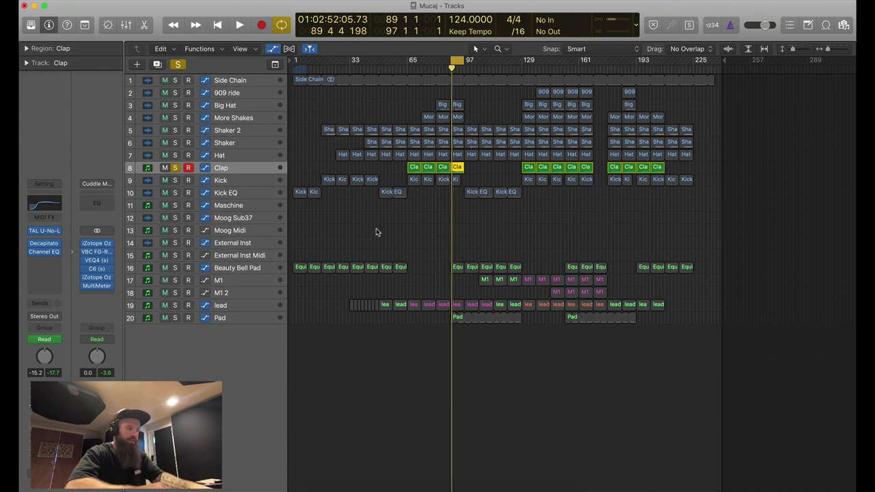
Solo the Kick alongside the Clap, move the cycle range to bars 81–89 and play both together
left_click(175, 179)
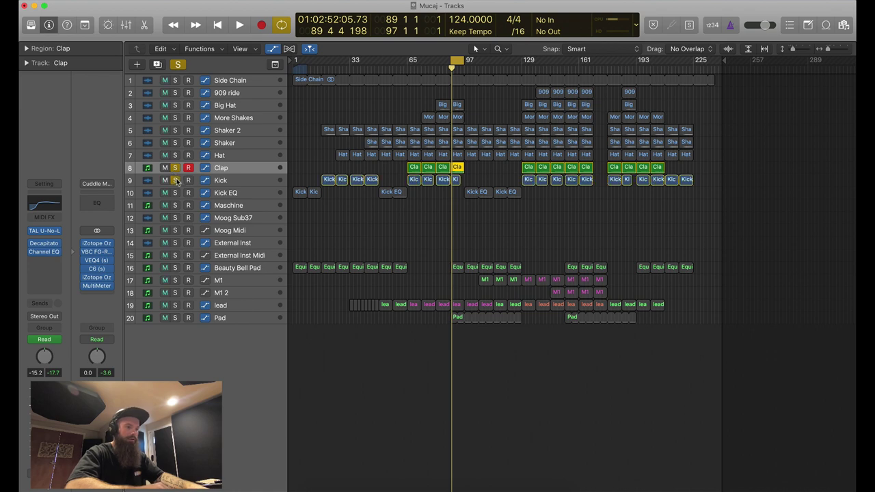
left_click_drag(458, 62, 443, 63)
key("space")
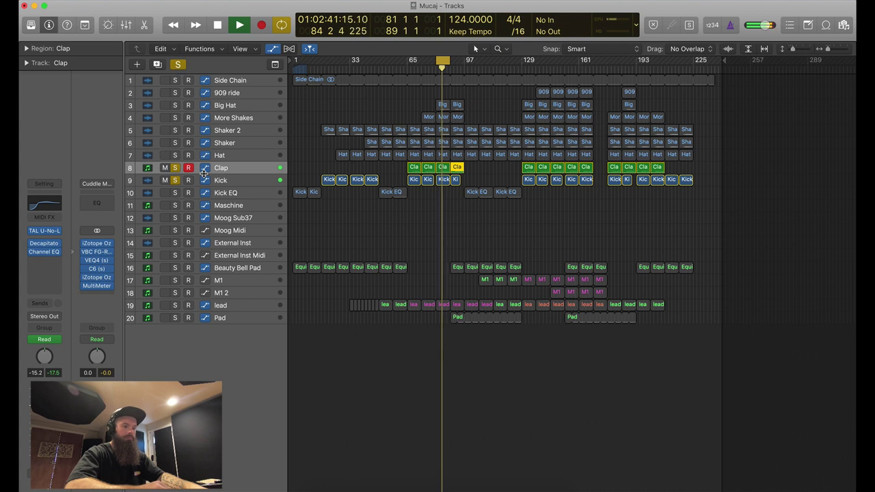
key("space")
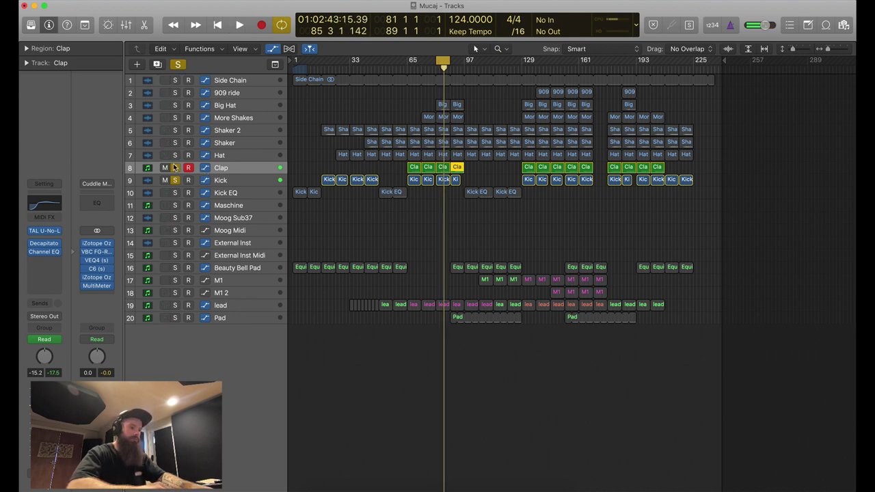
Add the Hat to the soloed Clap and Kick, play the cycle and inspect the Hat regions around bar 81
left_click(226, 156)
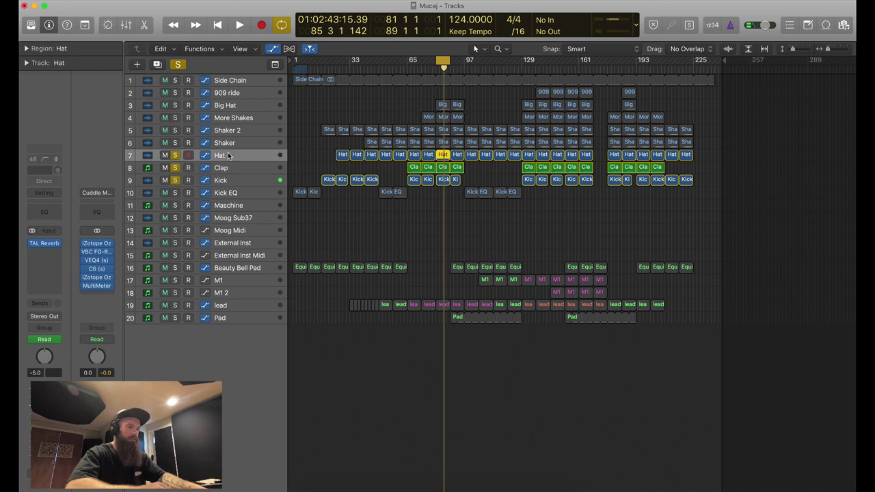
key("space")
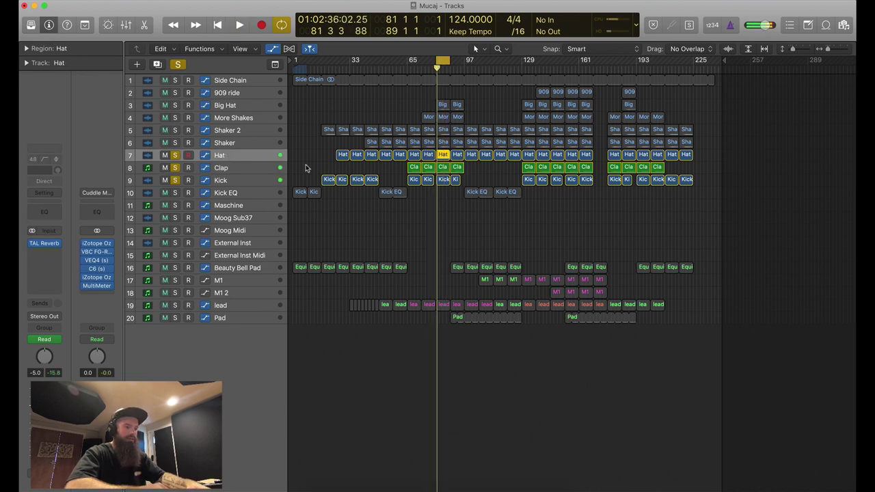
left_click(486, 129)
left_click_drag(494, 122, 393, 237)
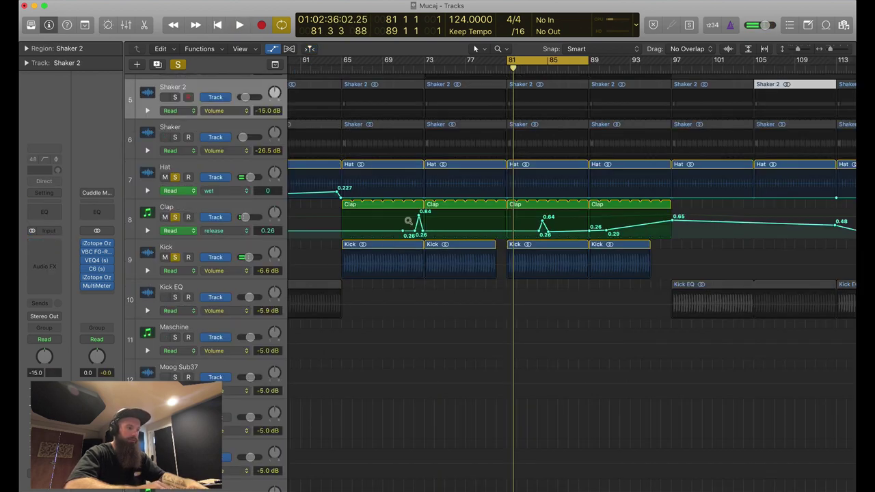
left_click(545, 142, "ctrl+alt")
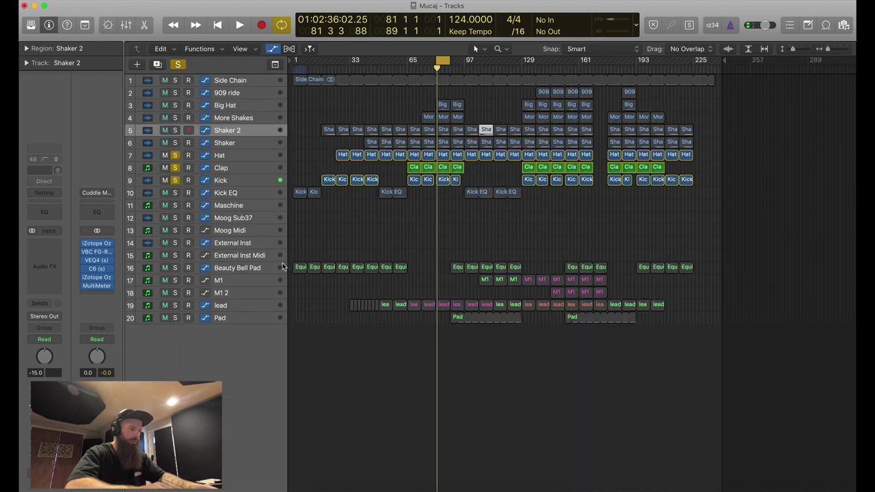
Open the Maschine track's Maschine 2, play its soloed 909 ride sound in slot 8 and close the plug-in
left_click(252, 205)
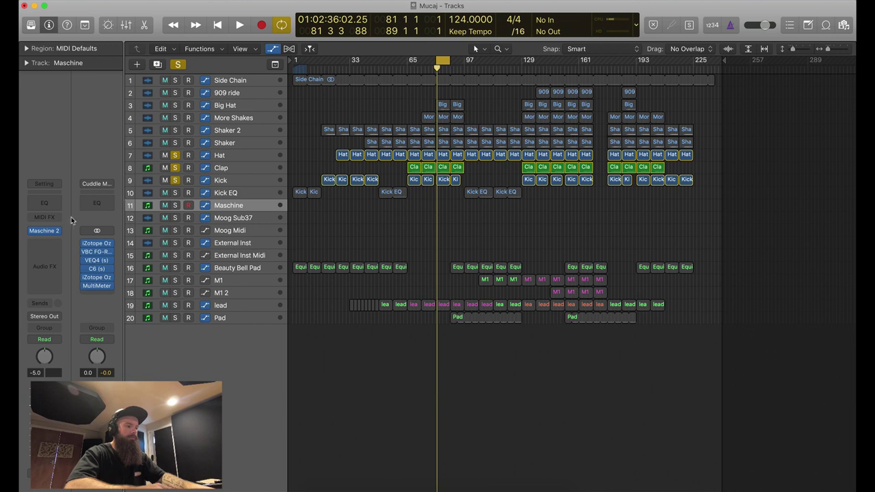
left_click(47, 231)
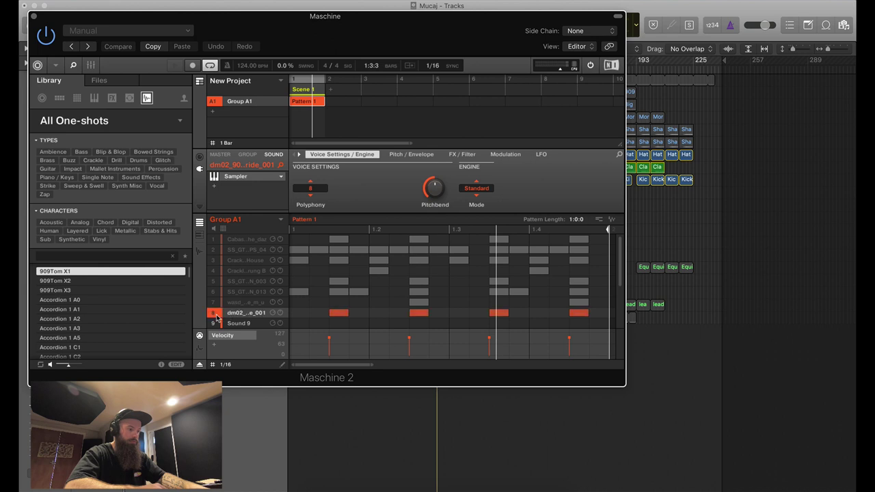
key("space")
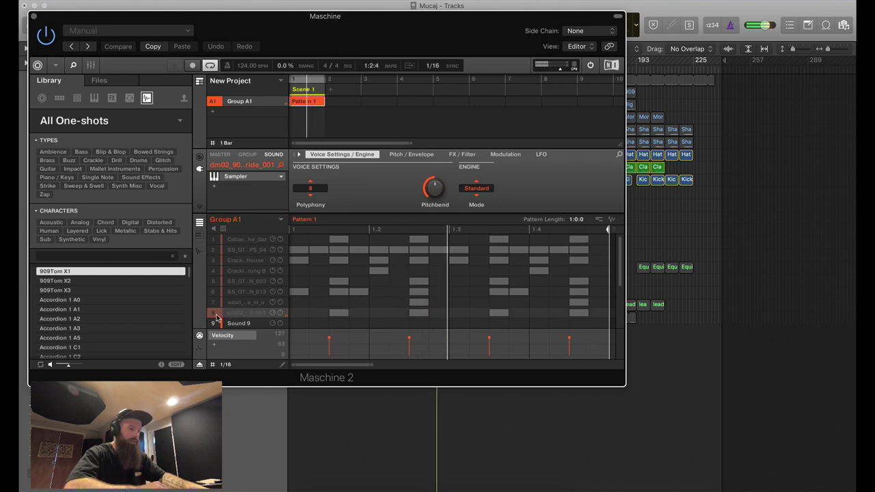
left_click(215, 315)
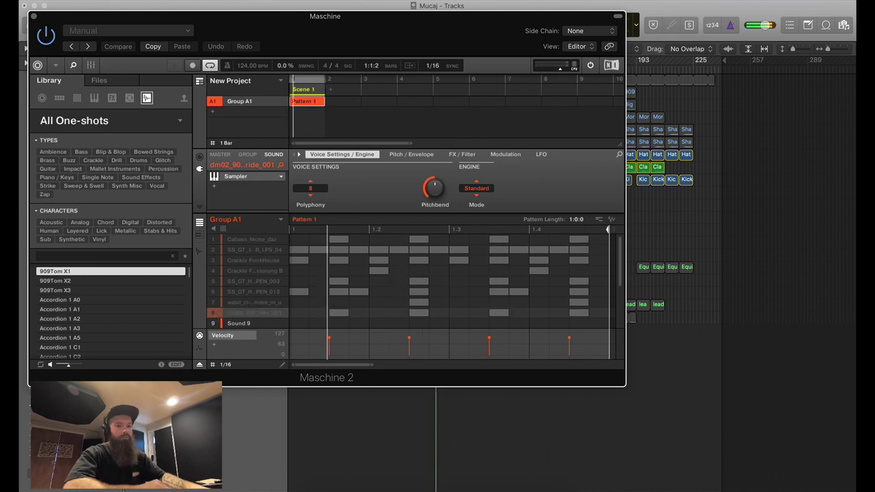
left_click(34, 15)
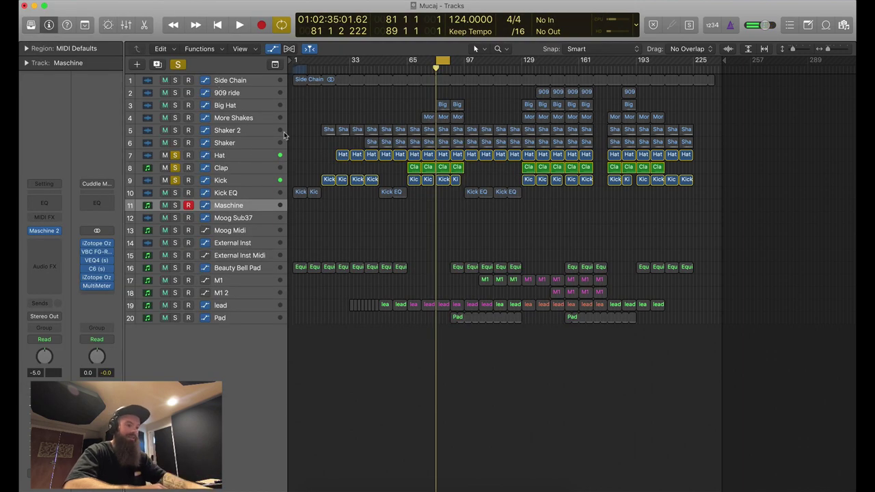
Play the cycled section with Hat, Clap and Kick soloed, and select the Hat track
key("space")
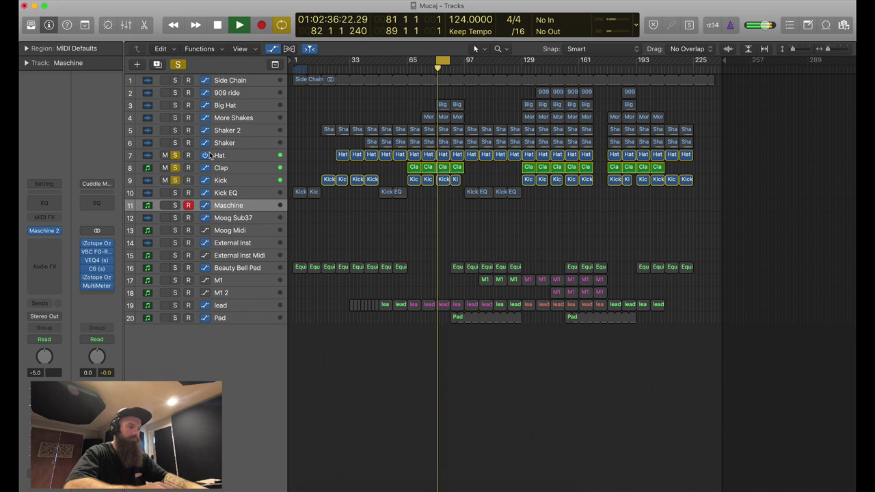
left_click(247, 156)
key("space")
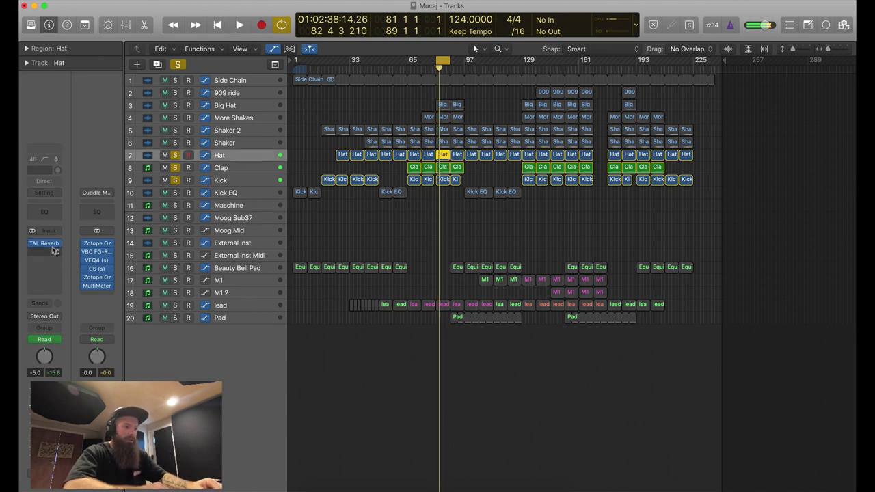
Examine the Hat's TAL Reverb II and its wet automation, playing from just before bar 65, and close both views
left_click(46, 243)
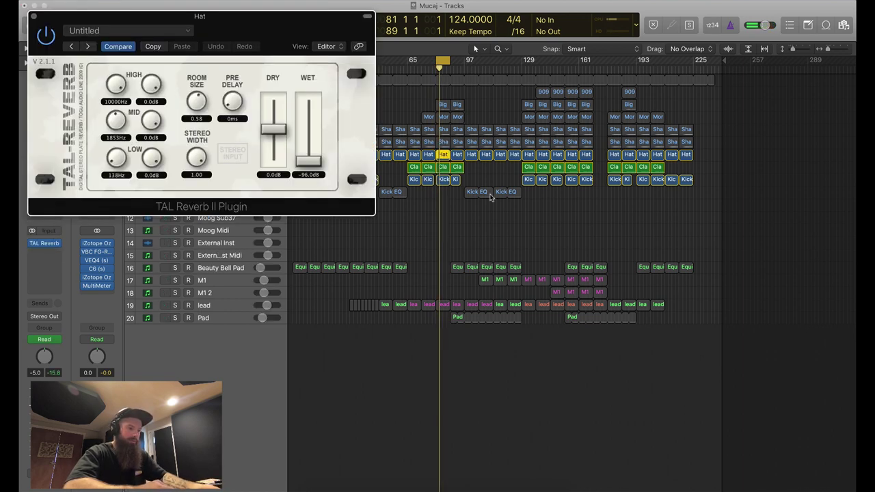
key("a")
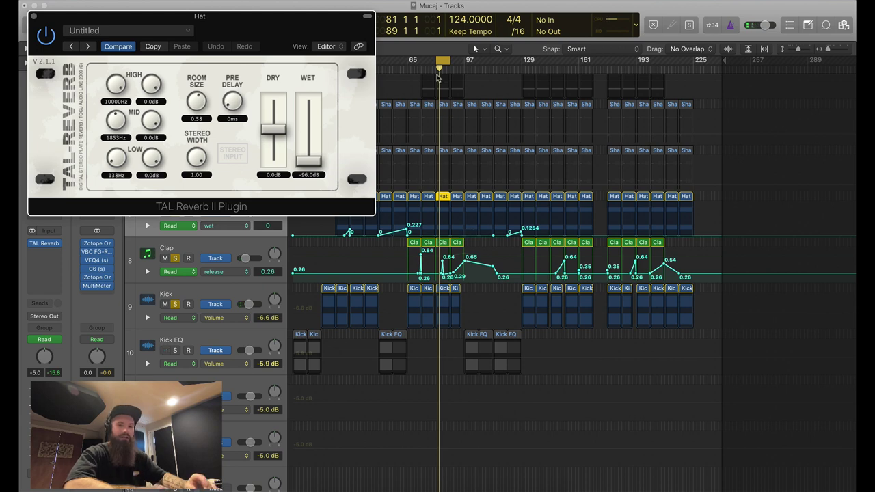
left_click(399, 68)
key("space")
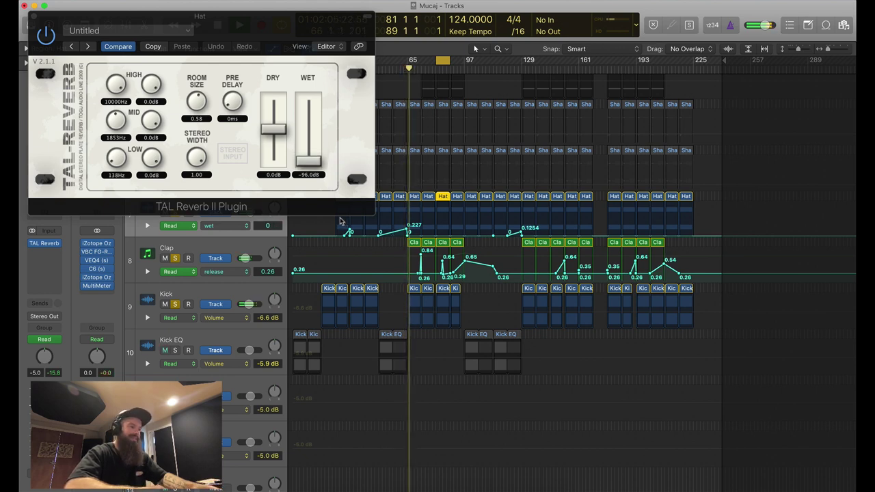
key("a")
left_click(32, 13)
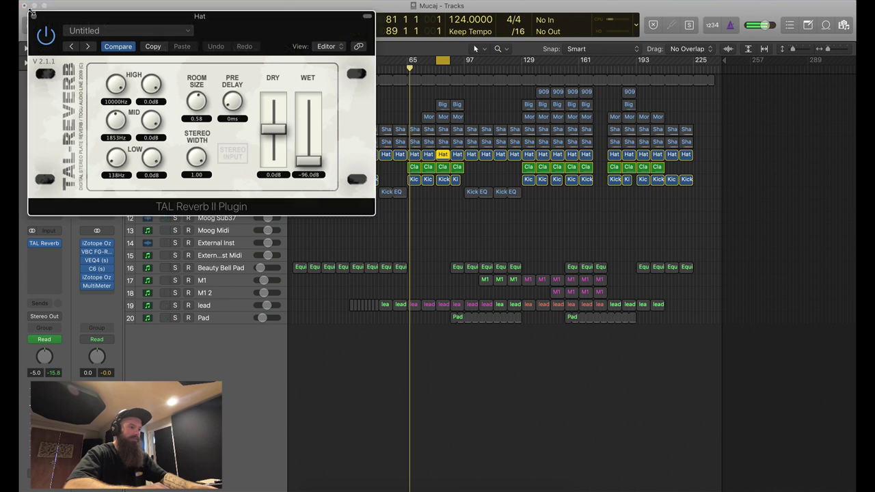
left_click(35, 15)
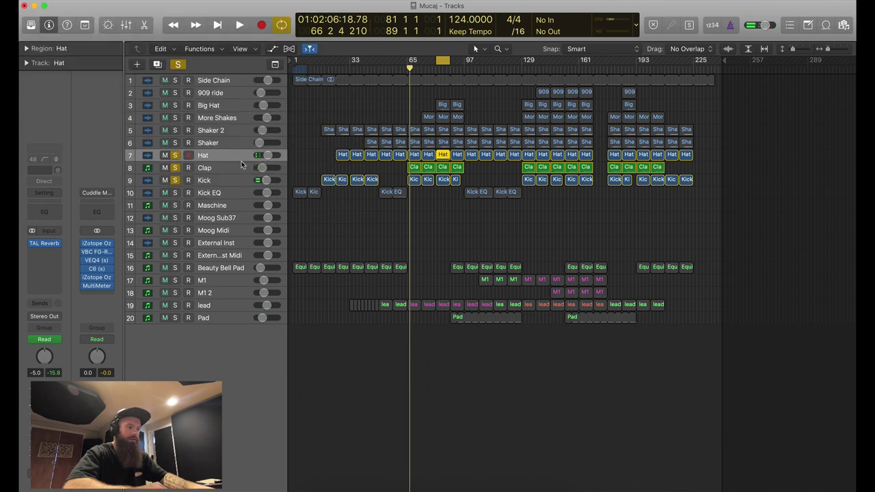
Add the Shaker to the soloed drums, play the cycle from bar 81 and inspect the Shaker region's waveform up close
left_click(175, 143)
left_click(209, 145)
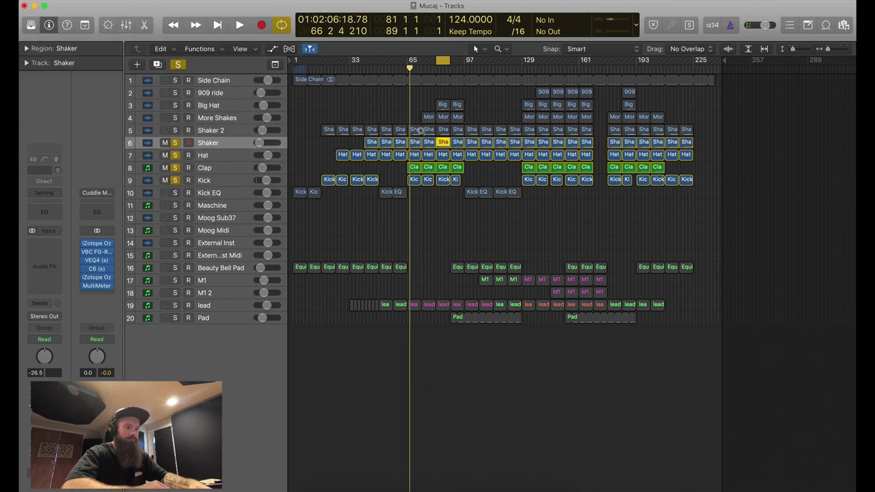
left_click_drag(411, 165, 421, 176)
key("shift+Return")
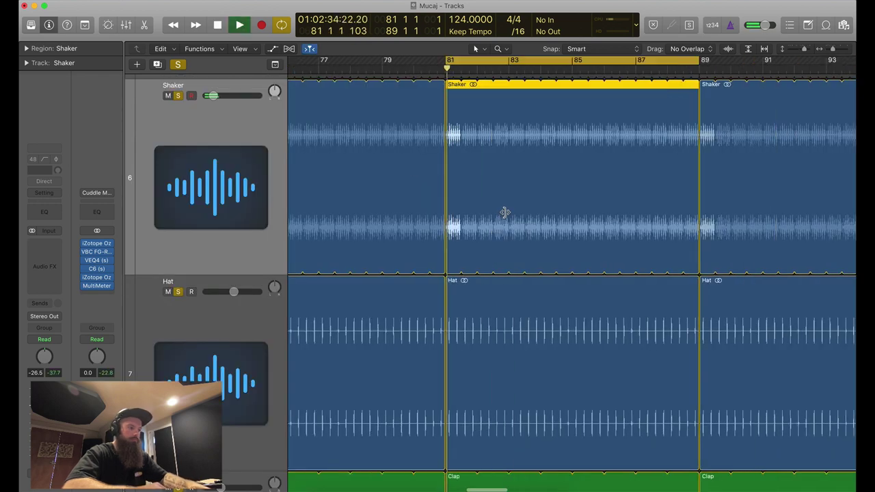
left_click(399, 181, "ctrl+alt")
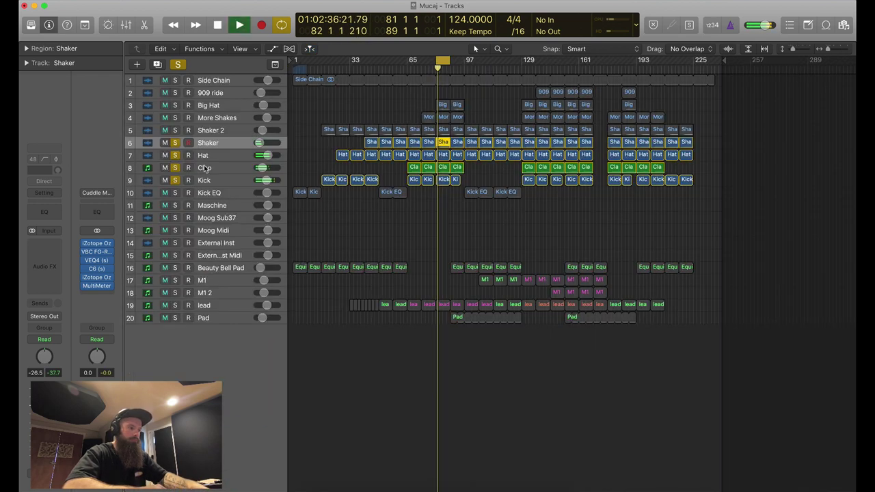
Leave only the Shaker track soloed and listen to it on its own
double_click(208, 130)
type("Shaker 2")
key("Return")
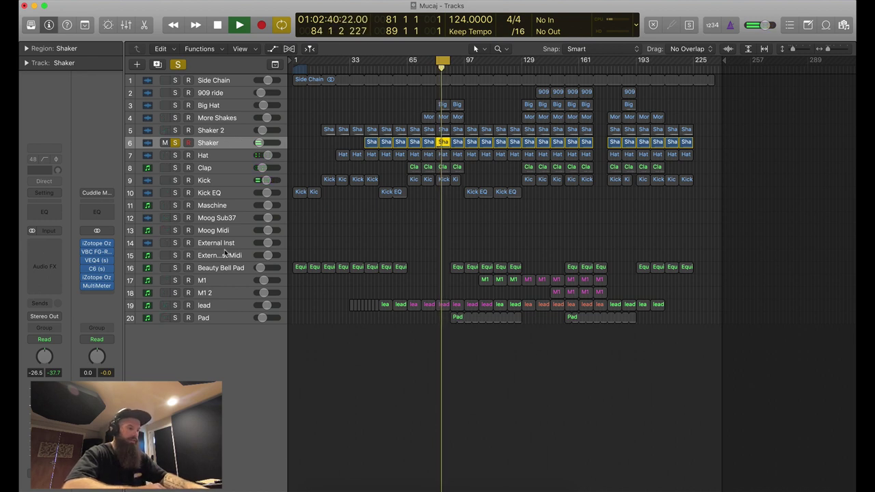
key("space")
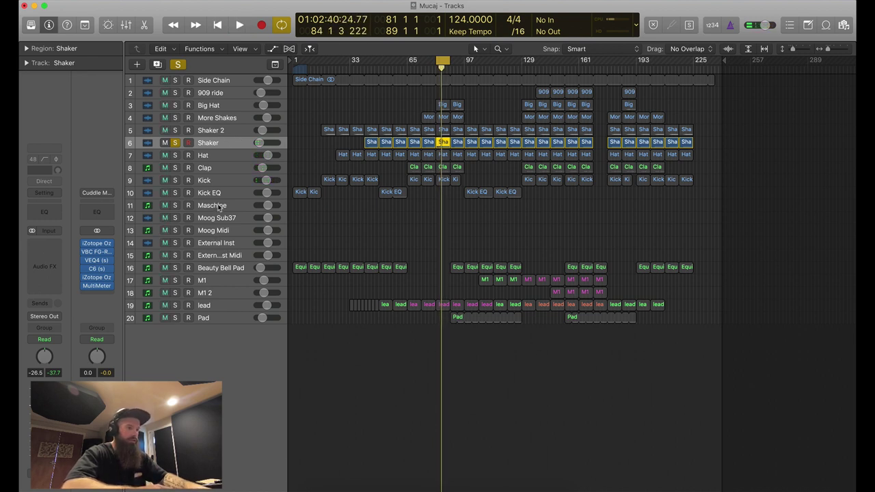
Open Maschine 2, solo the SS_GT sound in slot 2 and play its pattern, toggling the Shaker track's solo for comparison
left_click(220, 208)
left_click(45, 231)
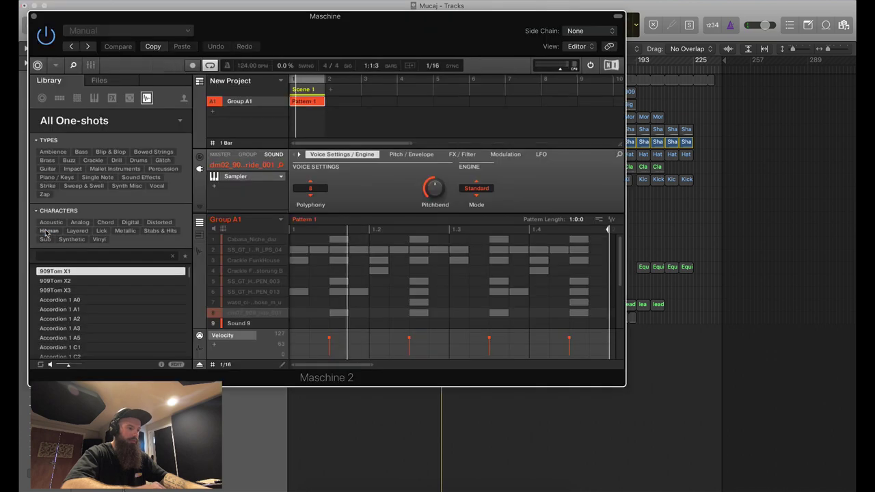
mouse_move(212, 252)
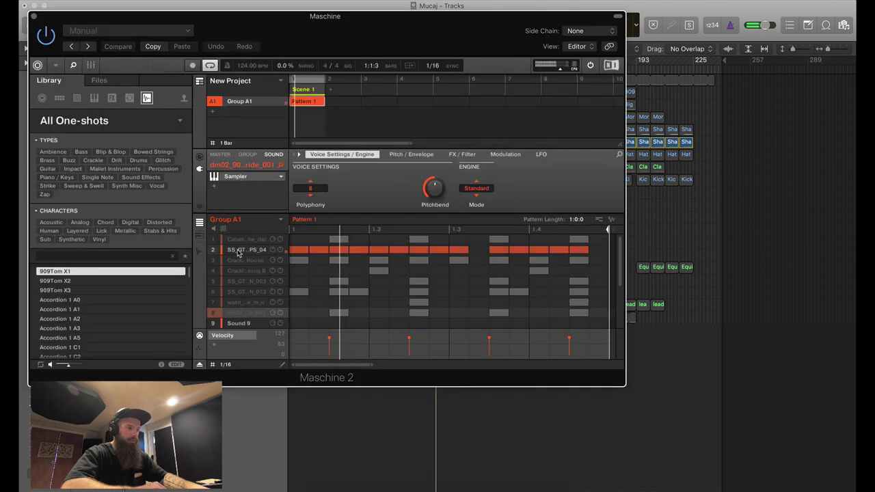
left_click_drag(327, 16, 391, 285)
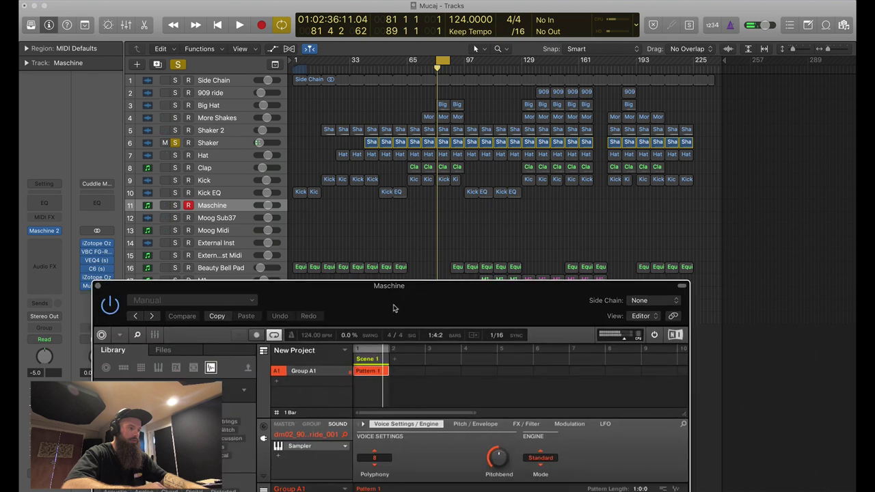
left_click(175, 143)
left_click_drag(309, 305, 290, 154)
key("space")
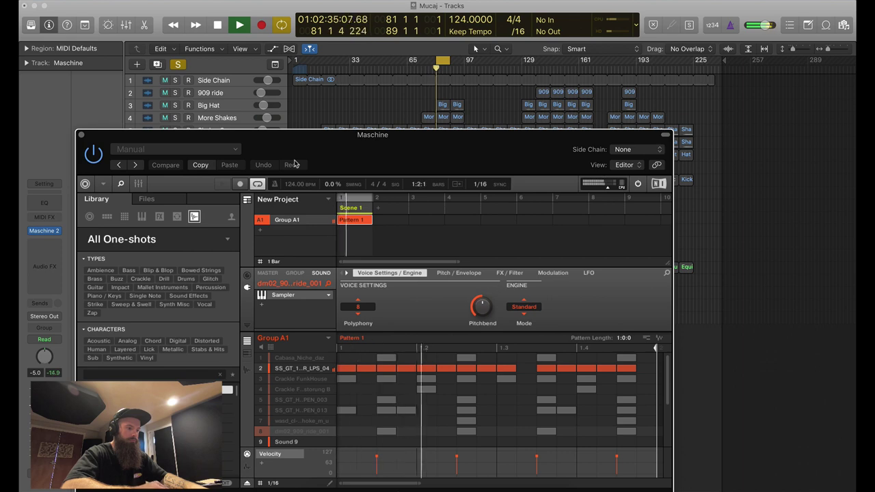
Stop playback and open the SS_GT_125_SHAKER_LPS_04 sound's sample for waveform editing in Maschine
key("space")
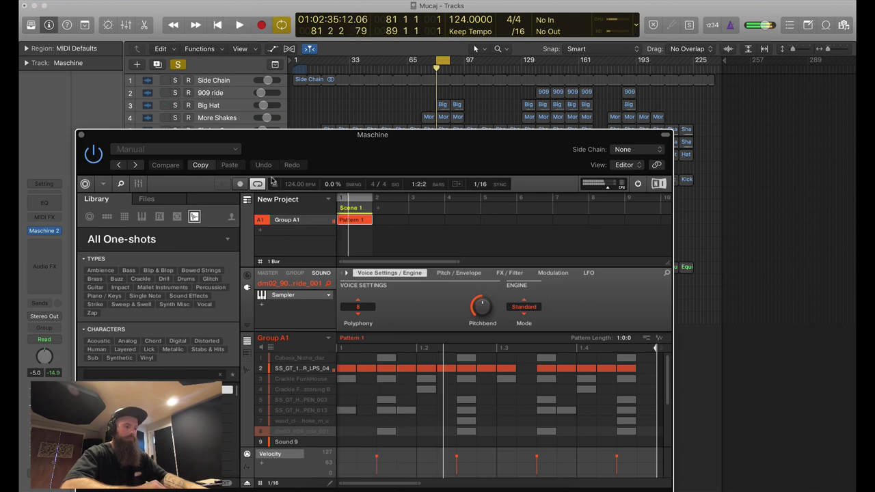
left_click(294, 369)
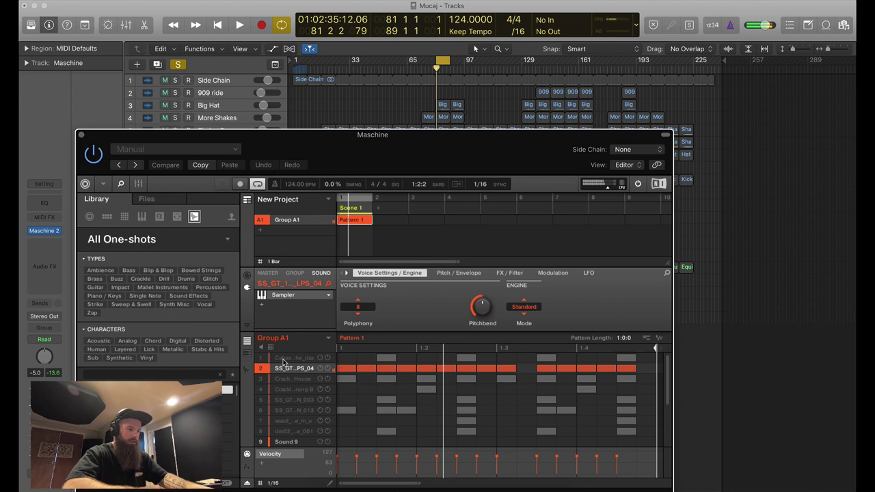
left_click(244, 371)
left_click(409, 338)
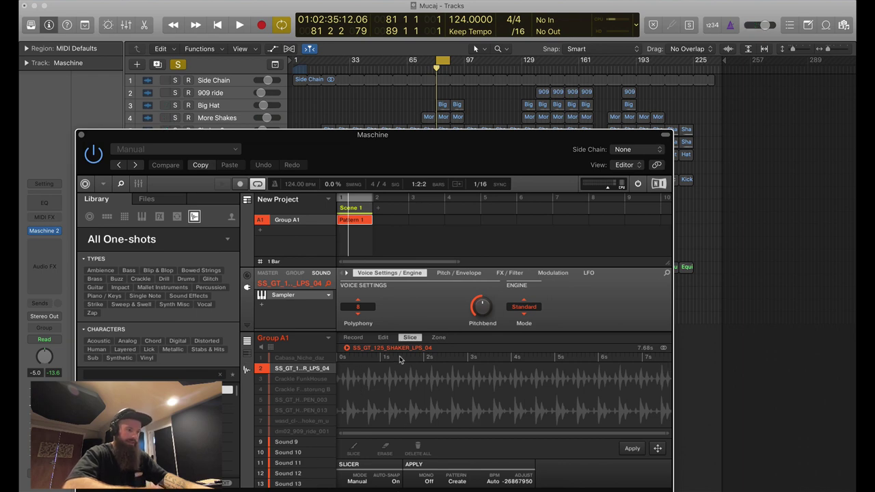
left_click(384, 338)
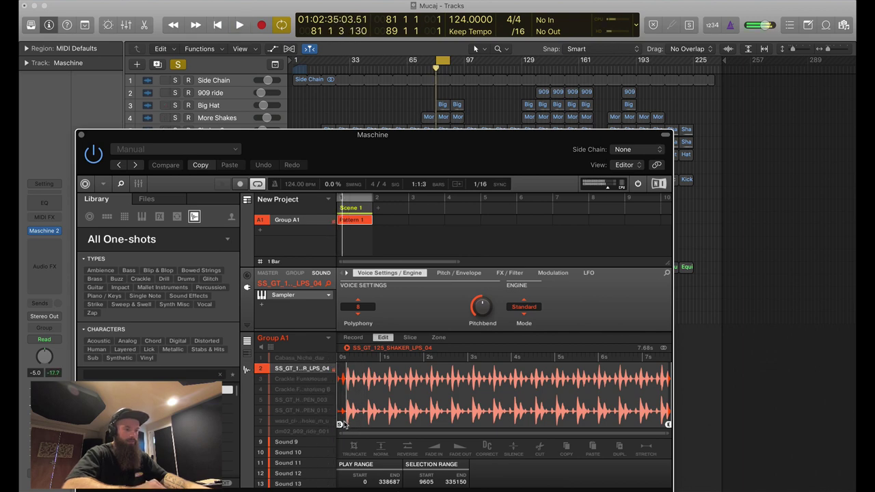
Trim the shaker sample's play range to start 9098 and end 15671 while auditioning it, and close the Maschine window
mouse_move(342, 411)
left_mouse_down()
mouse_move(358, 411)
mouse_move(344, 411)
left_mouse_up()
key("space")
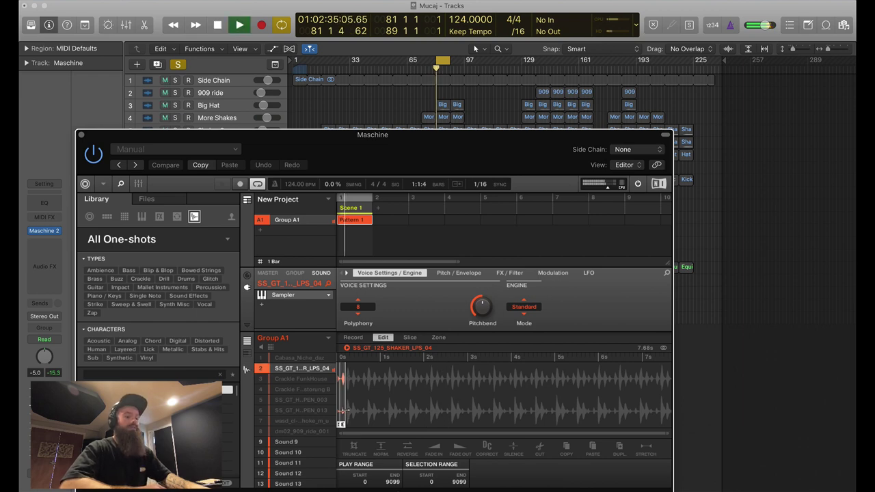
key("space")
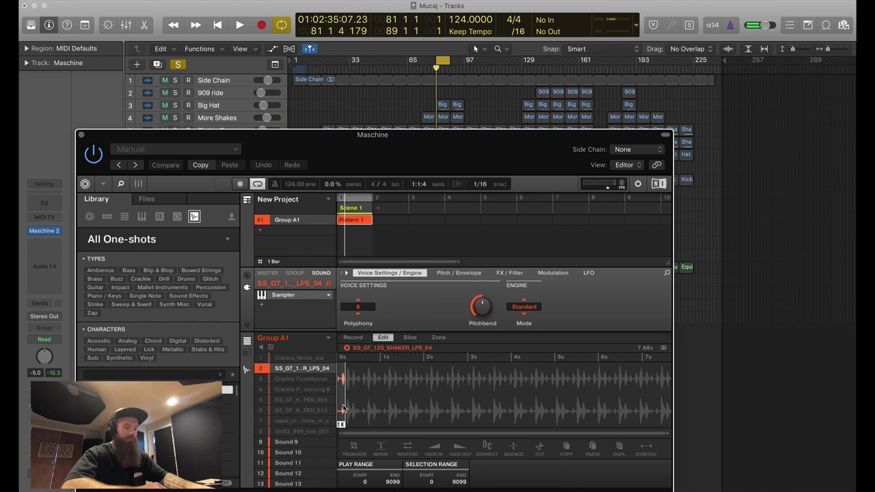
key("space")
left_click_drag(341, 424, 345, 424)
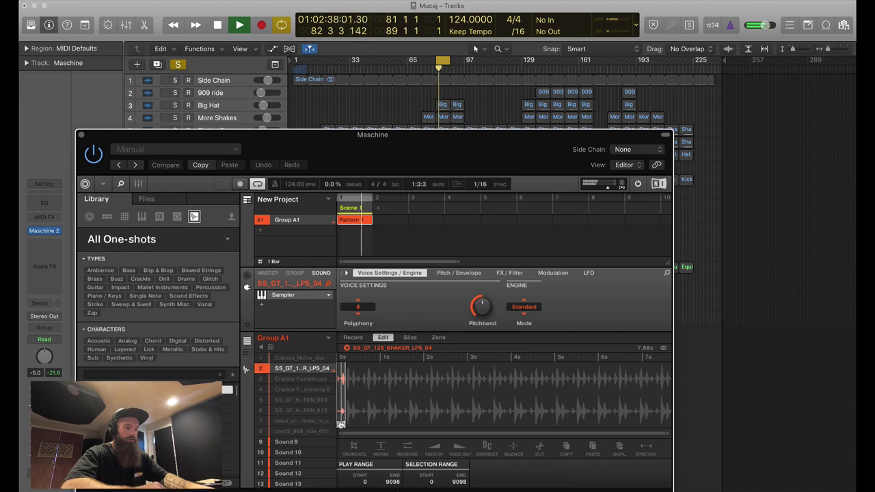
left_click_drag(343, 424, 350, 424)
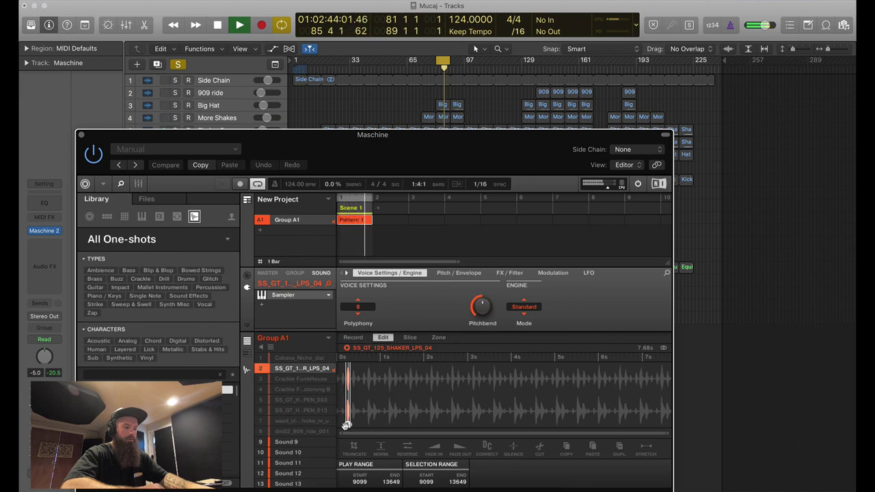
left_click_drag(343, 424, 349, 424)
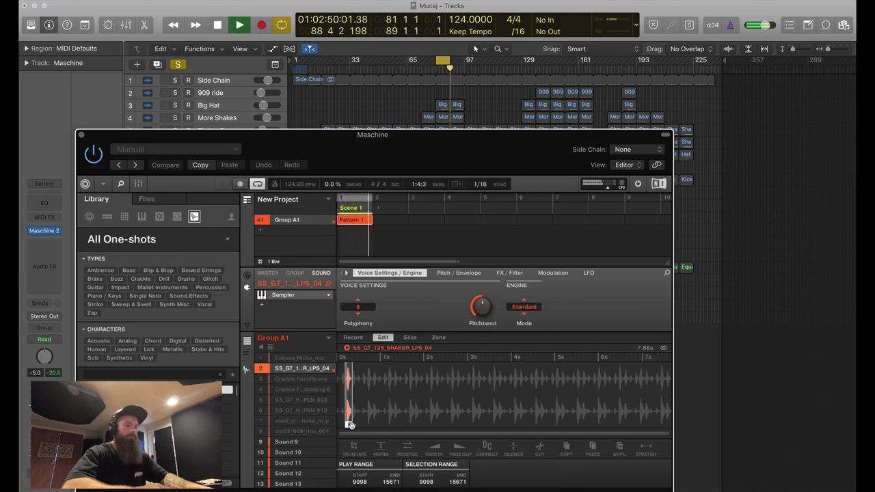
key("space")
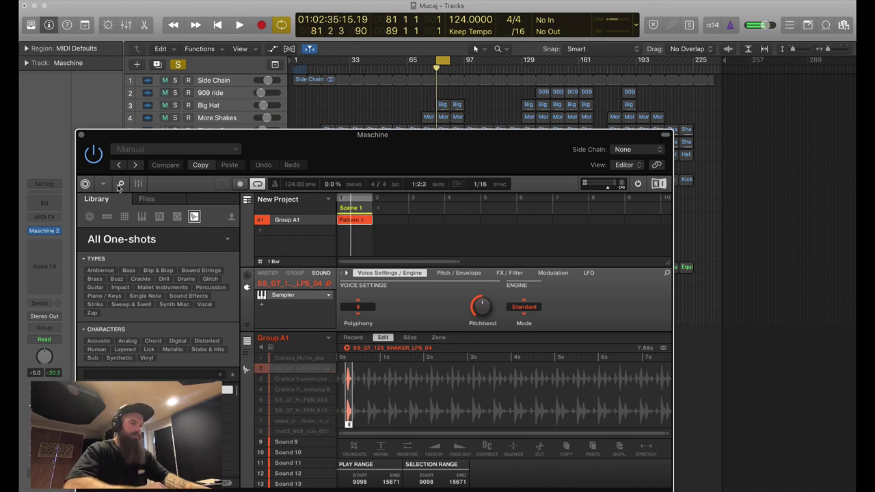
left_click(80, 135)
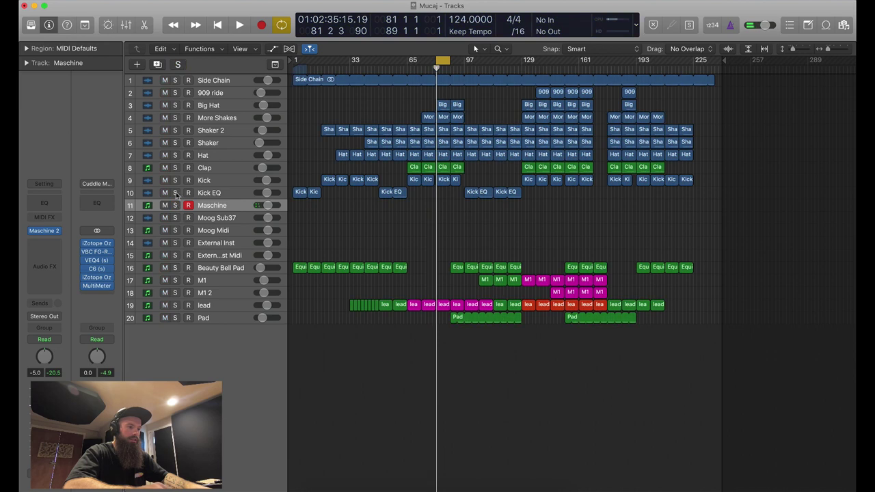
Play the arrangement loop with only the Shaker 2 track soloed, and select that track
key("space")
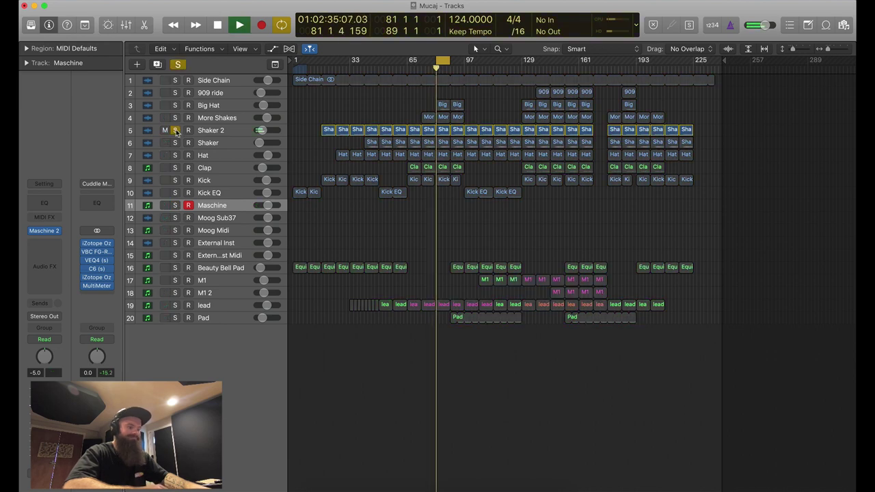
left_click(175, 130)
left_click(217, 130)
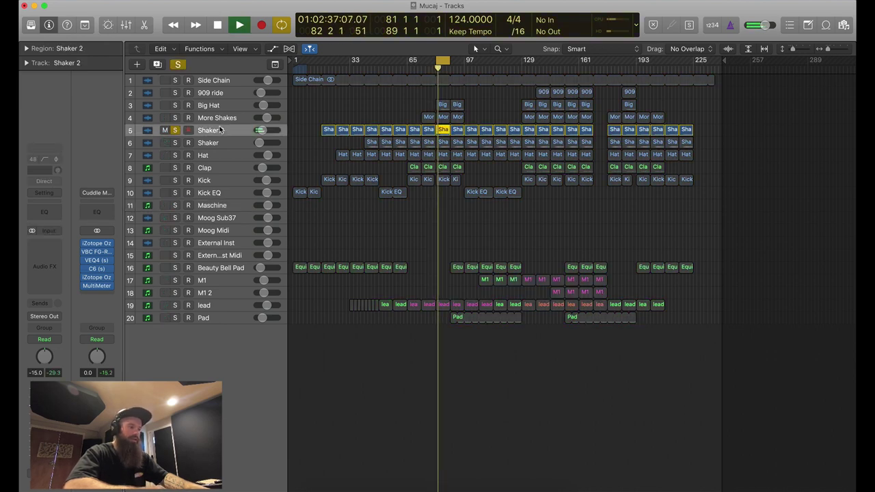
key("space")
Solo the Shaker track instead of Shaker 2, play it back and inspect its waveform up close
left_click(175, 130)
left_click(175, 142)
key("space")
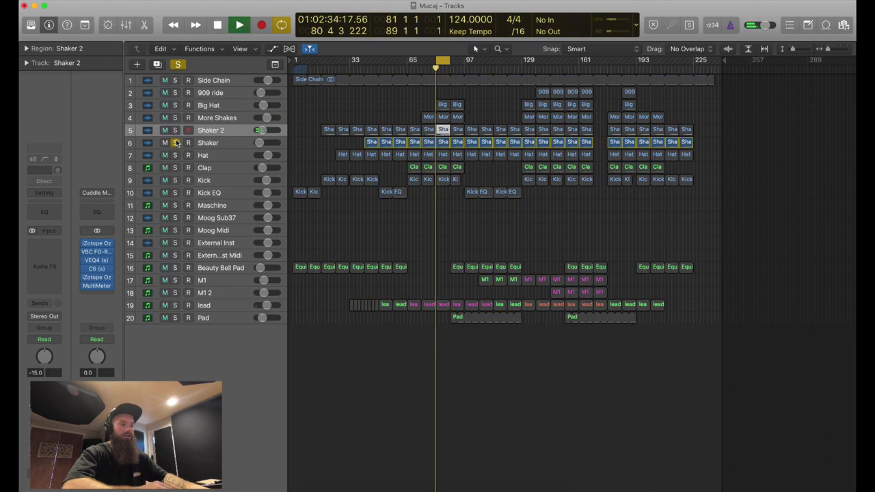
left_click(226, 143)
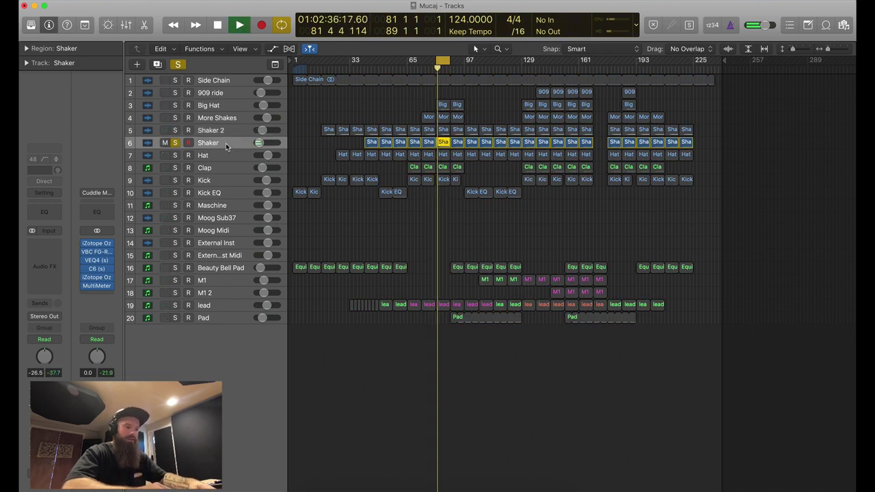
scroll(465, 132, "up", 3)
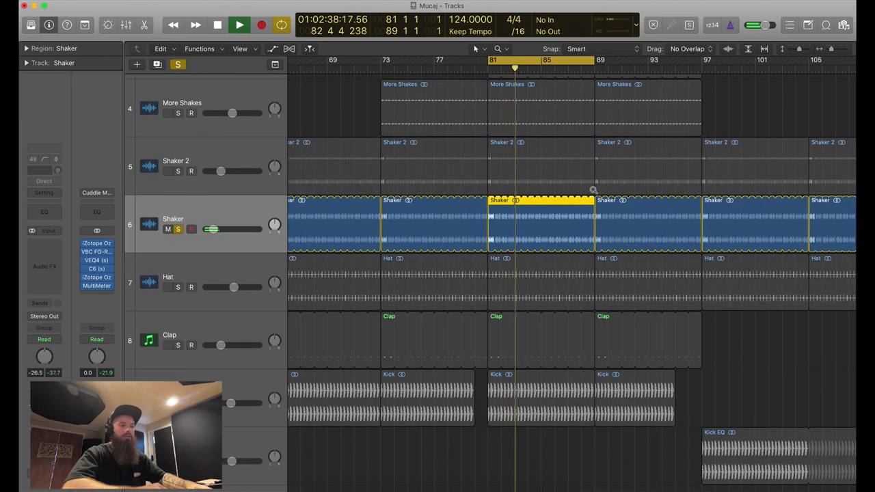
scroll(639, 104, "up", 3)
scroll(622, 138, "down", 6)
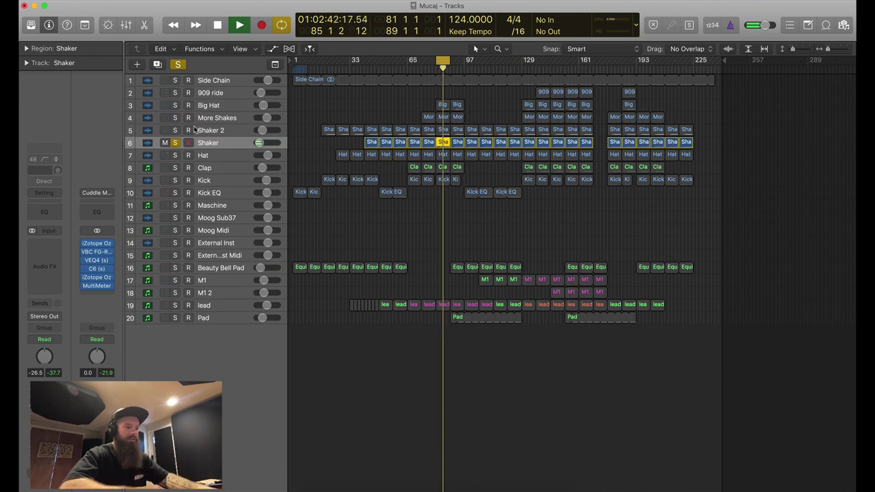
Add Shaker 2 to the solo and listen to it together with the Shaker track, ending with Shaker selected
mouse_move(195, 129)
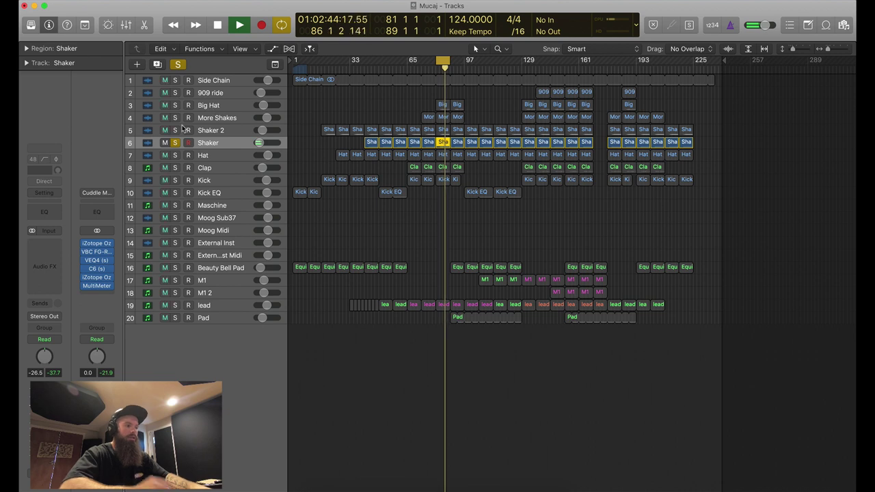
left_click(175, 130)
left_click(219, 131)
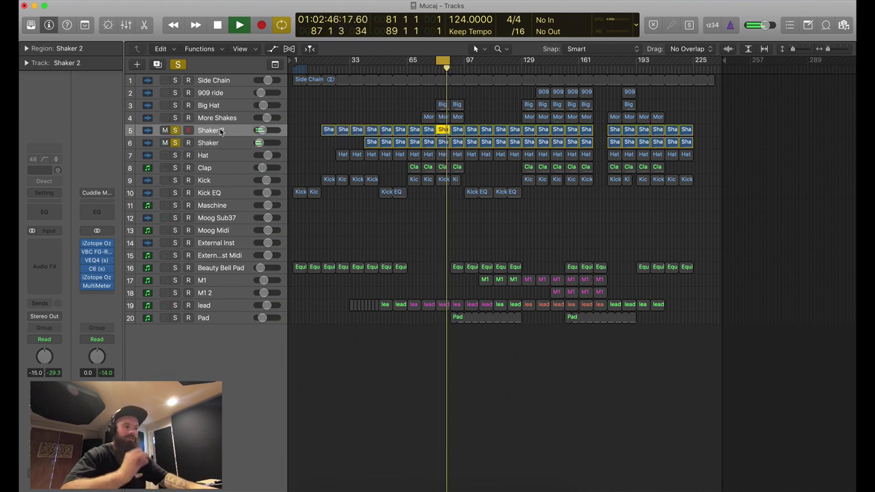
mouse_move(128, 144)
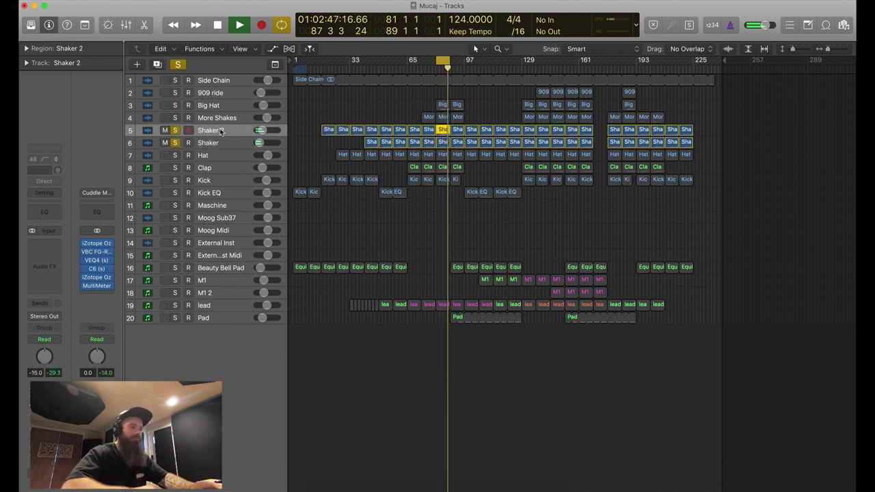
left_click(128, 143)
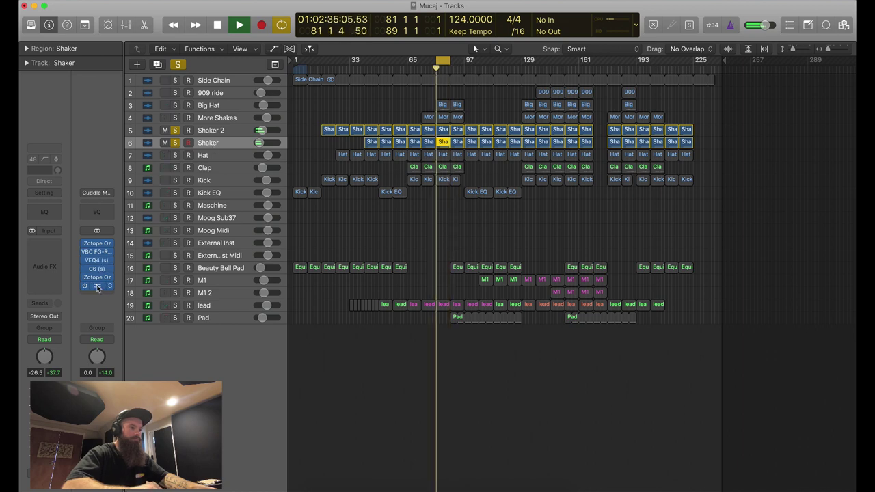
Compare the spectrum with and without Shaker 2 soloed alongside Shaker, using the Cuddle Master channel's MultiMeter
left_click(97, 286)
left_click_drag(248, 30, 484, 106)
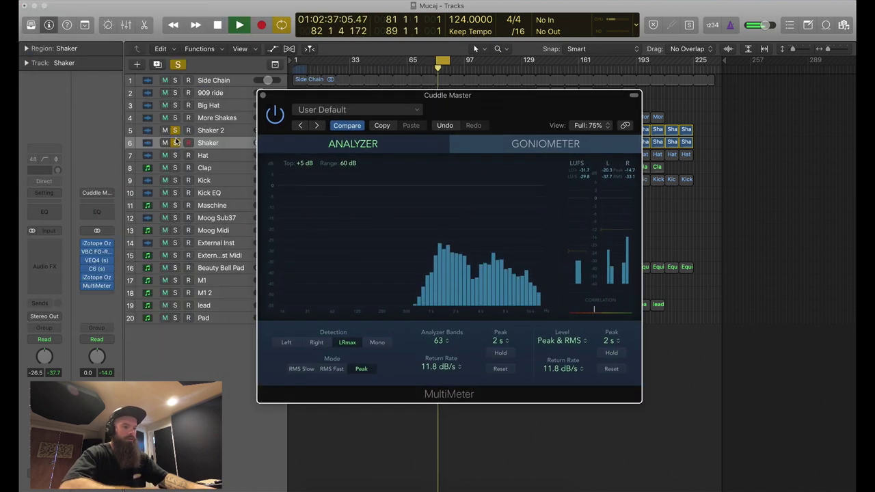
left_click(175, 130)
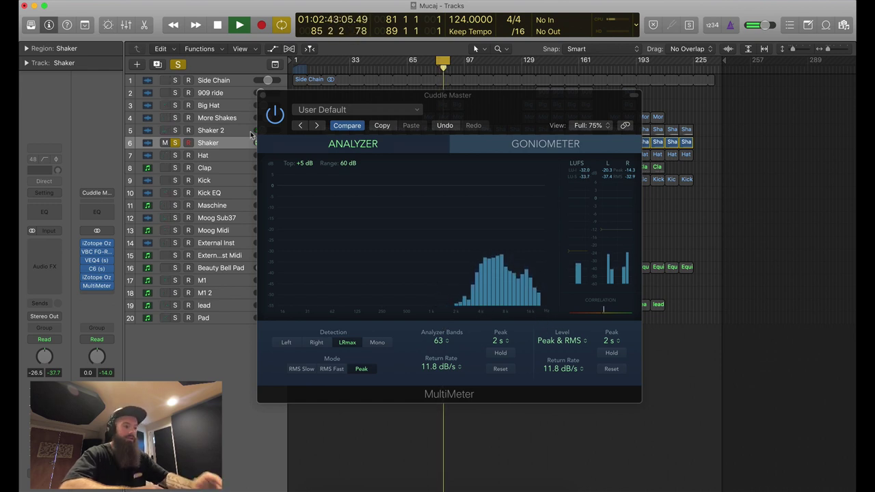
left_click(176, 130)
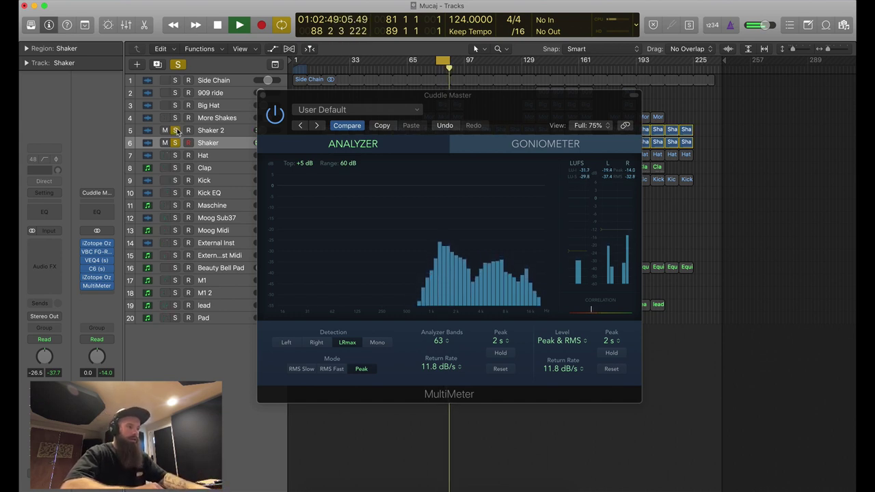
left_click(262, 96)
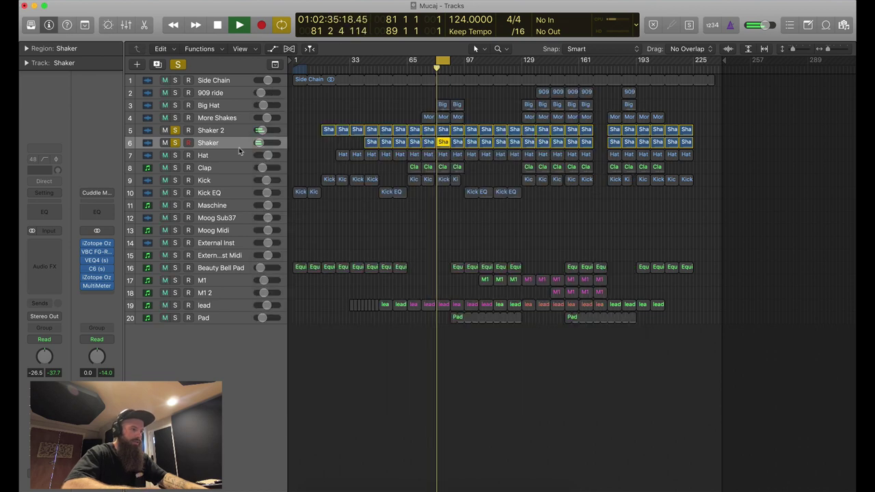
Solo only the More Shakes track, play it in the loop and inspect its waveform up close
key("space")
left_click(175, 119, "alt")
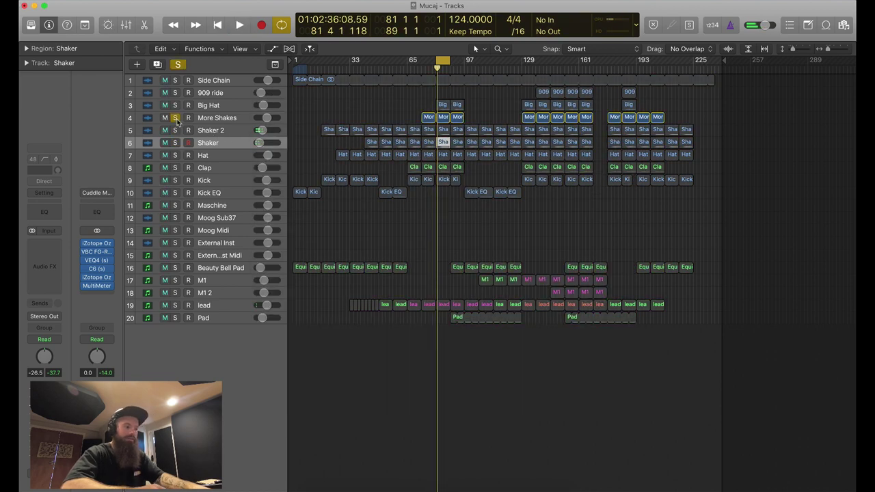
left_click(212, 120)
key("space")
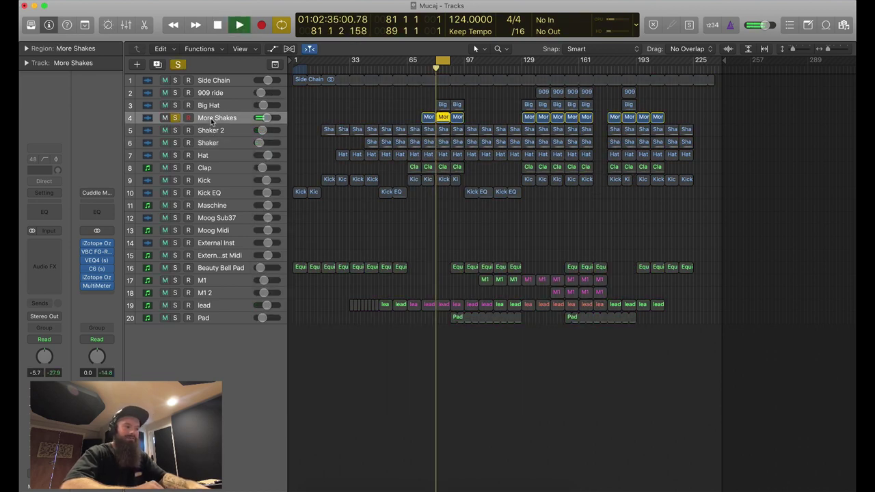
left_click_drag(465, 107, 385, 156)
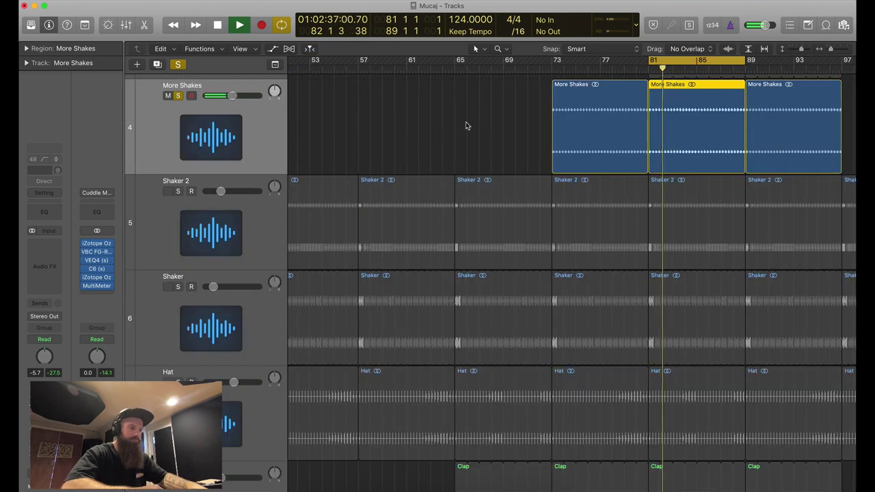
left_click(494, 103, "ctrl+alt")
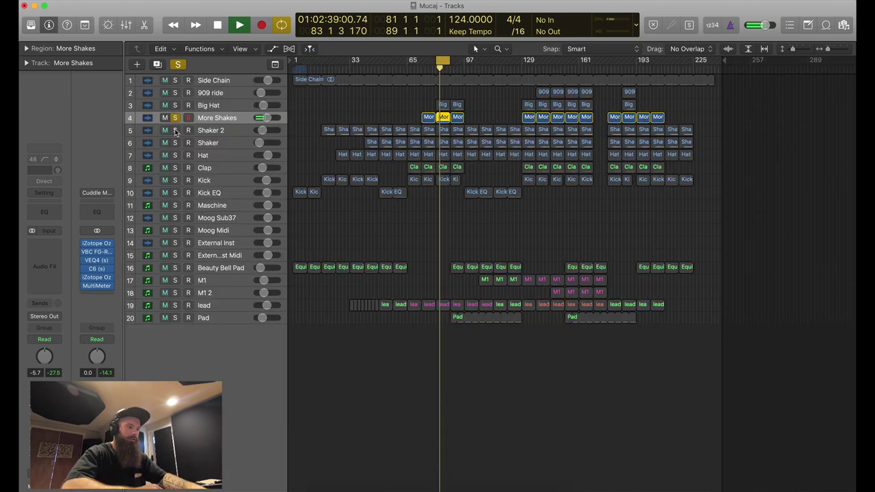
key("space")
Show the Cuddle Master MultiMeter during playback and add Shaker 2 and Shaker to the soloed More Shakes track
left_click(97, 286)
key("space")
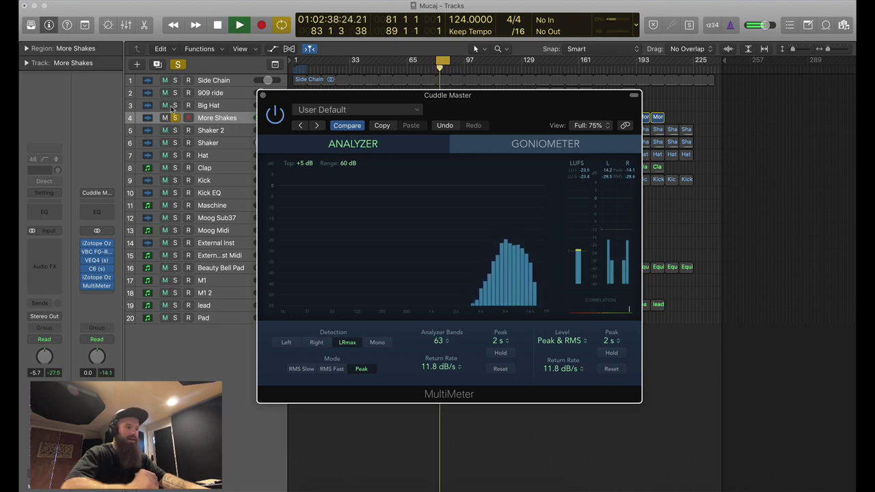
left_click(176, 130)
left_click(176, 143)
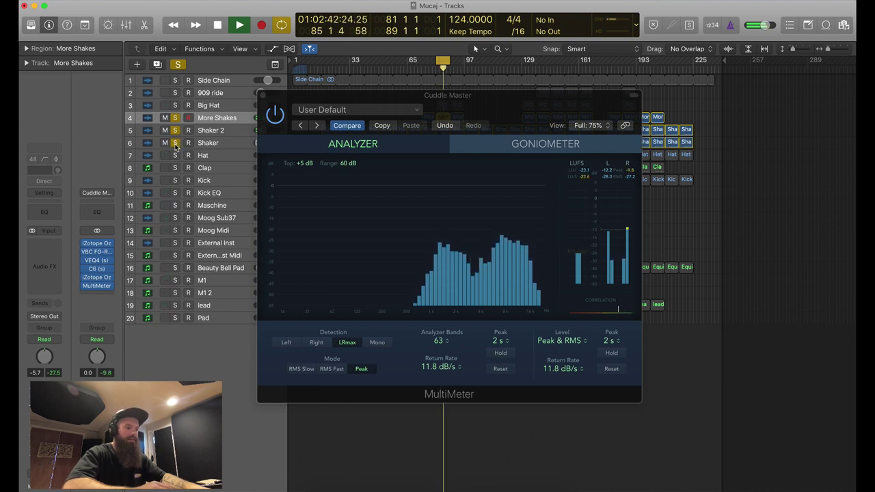
Add the Hat, Clap and Kick tracks to the solo while watching the spectrum, and stop playback
left_click(176, 155)
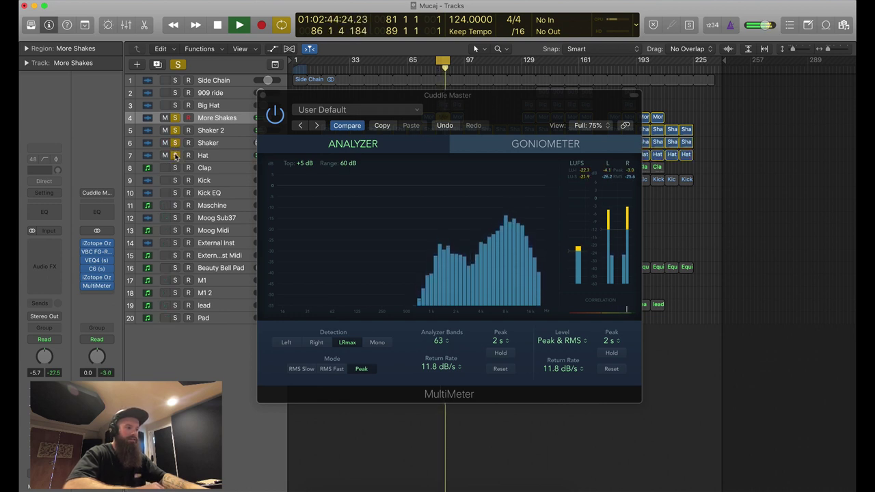
left_click(175, 119)
left_click(175, 168)
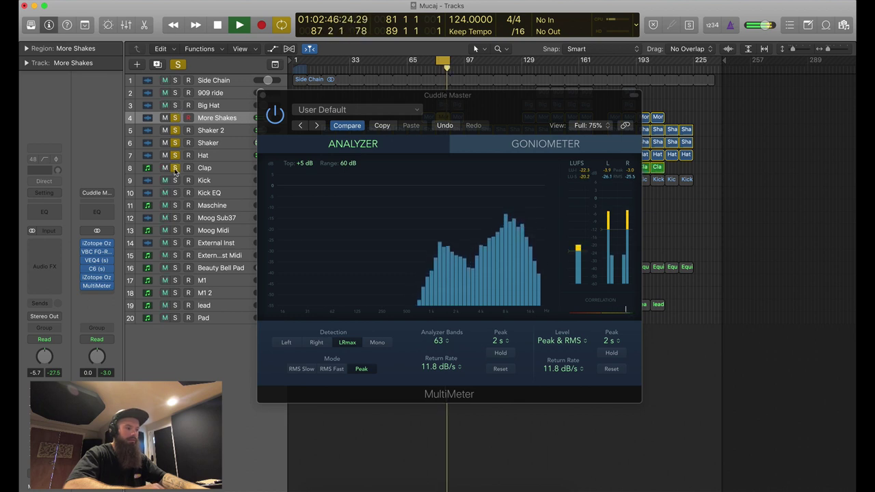
left_click(175, 181)
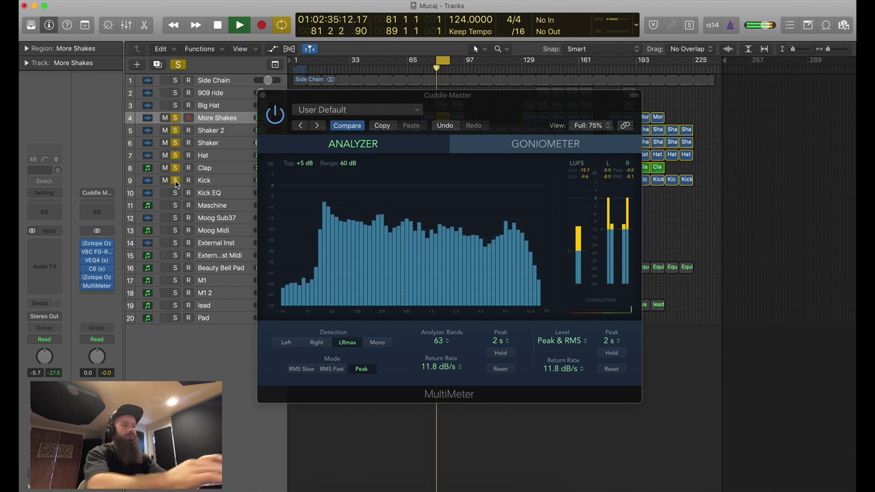
key("space")
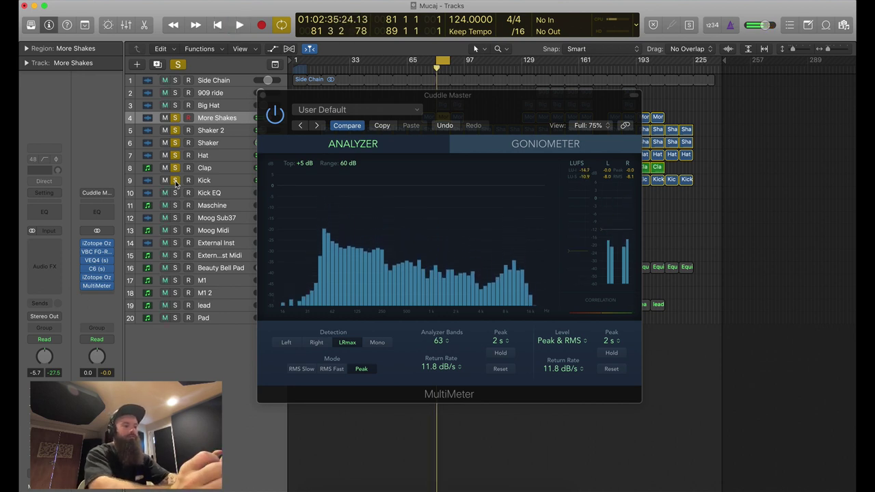
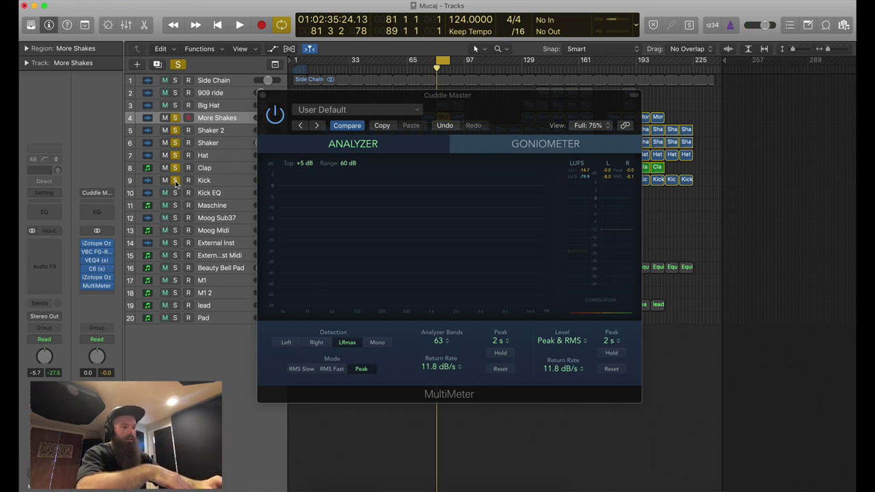
Replay the soloed drums against the MultiMeter spectrum, leave only Big Hat soloed and close the analyzer
key("space")
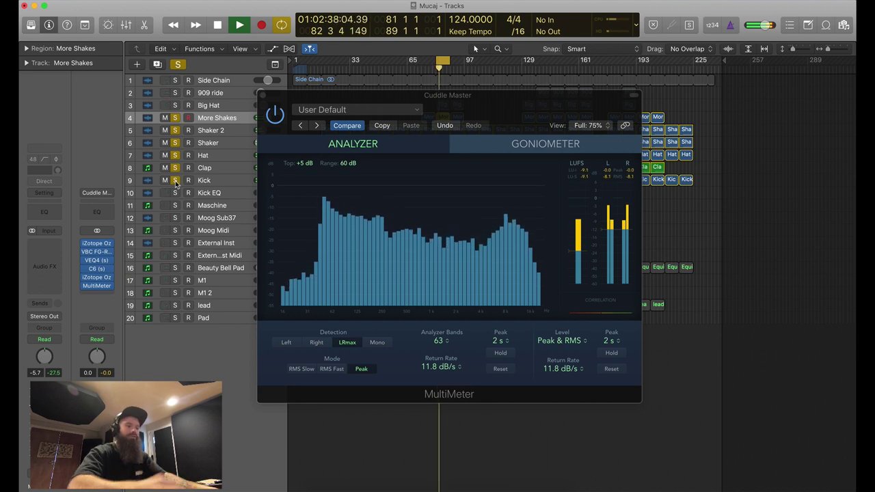
key("space")
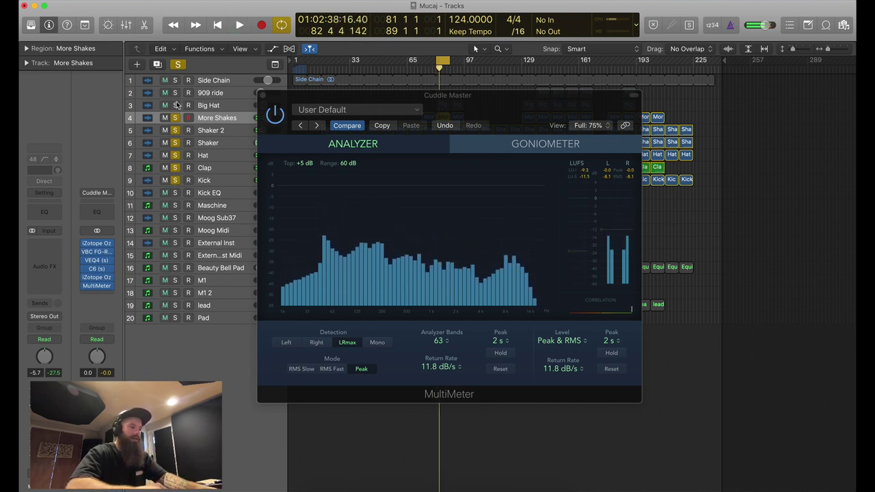
left_click(175, 105)
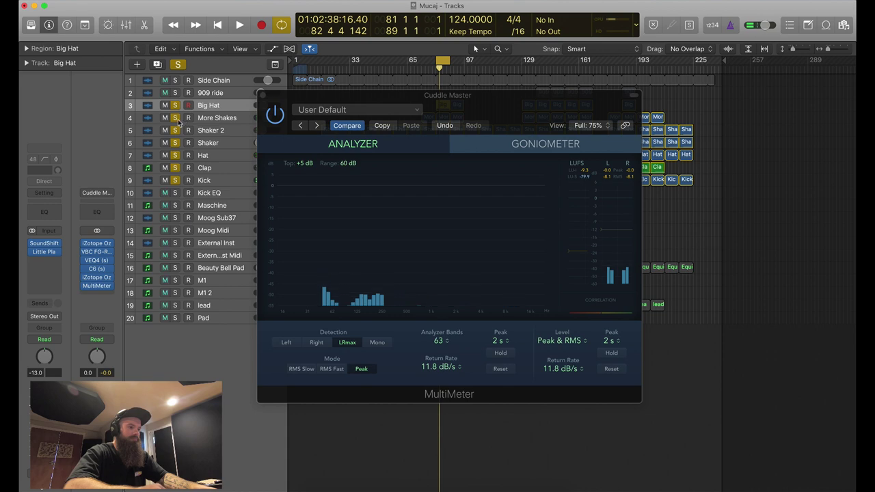
left_click_drag(177, 119, 176, 180)
left_click(266, 96)
Play the Big Hat region at bar 81 in the loop and inspect its waveform up close
left_click(443, 105)
key("z")
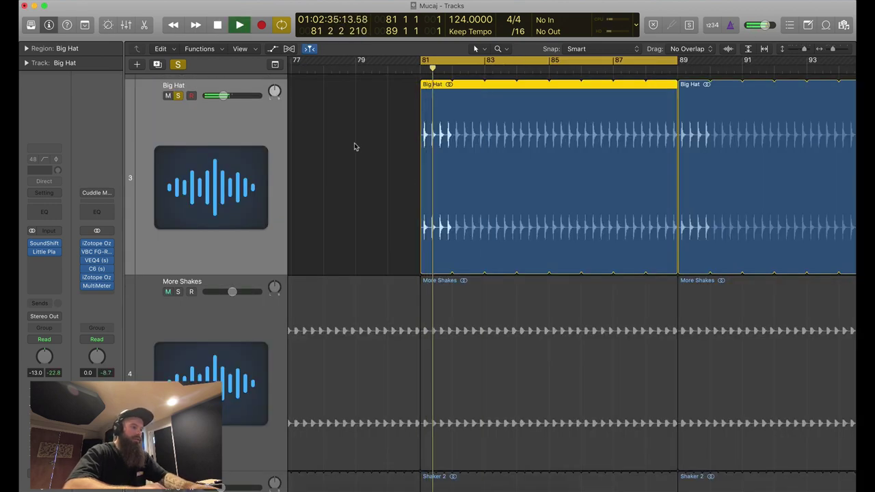
key("z")
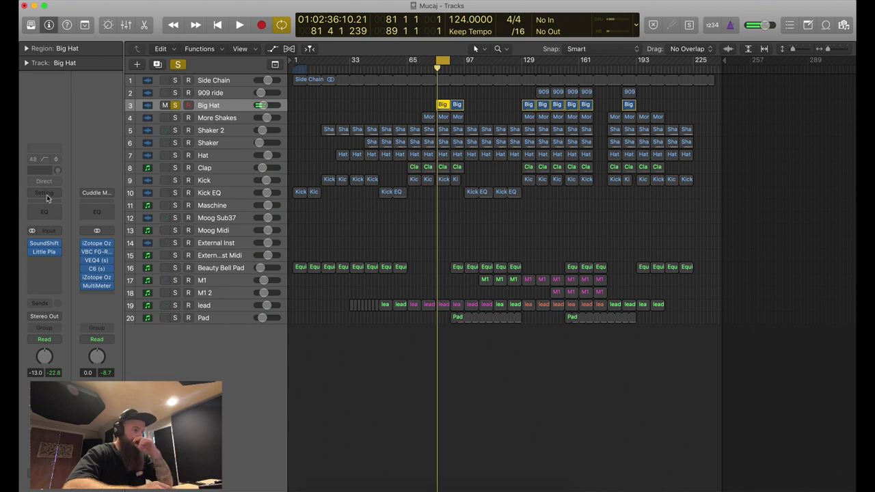
Open SoundShifter Pitch on Big Hat and audition the track with both effects bypassed and with only the pitch shifter active
left_click(44, 247)
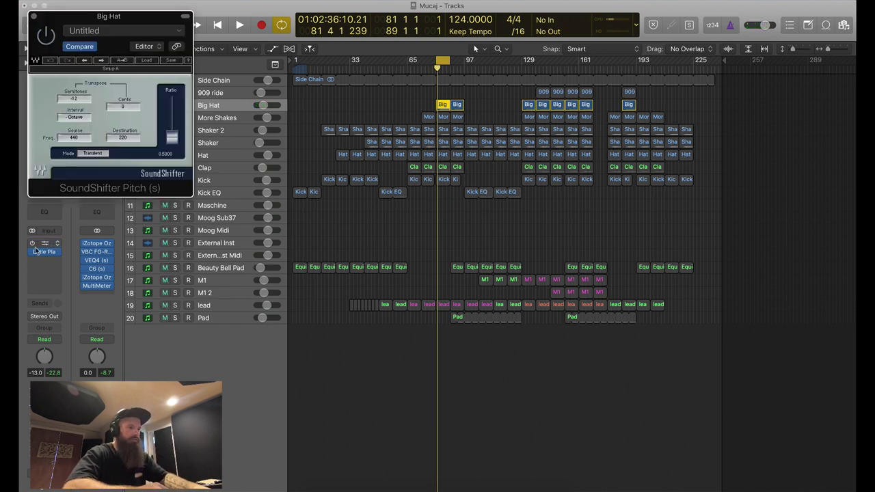
key("space")
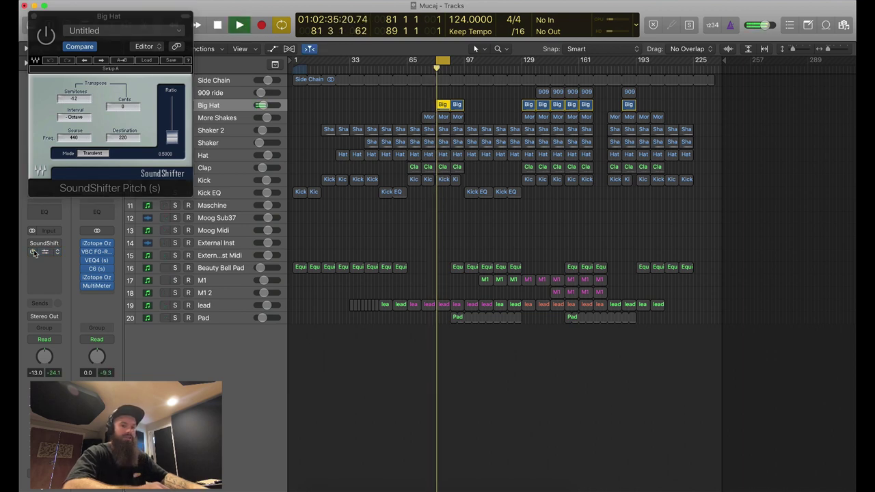
key("space")
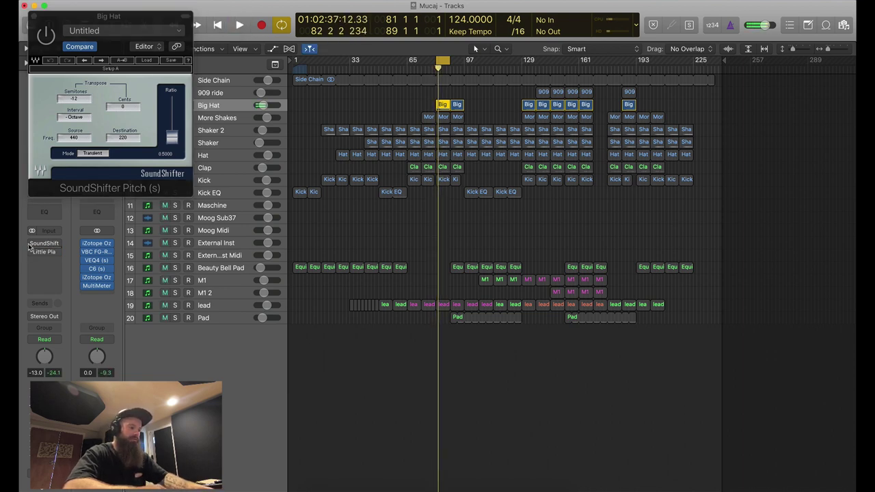
key("space")
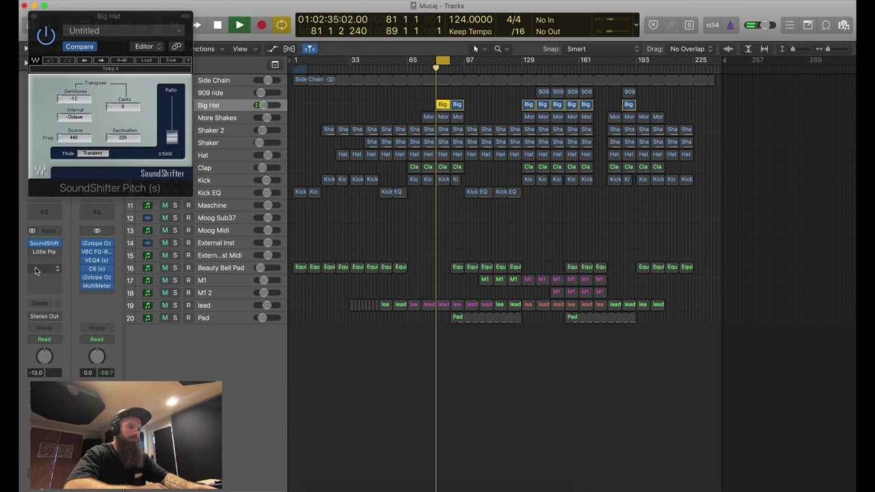
key("space")
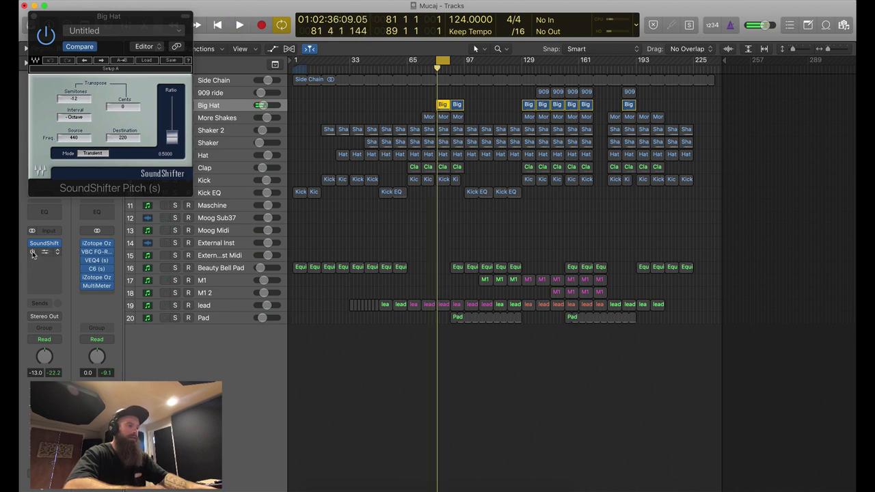
Open Big Hat's Little Plate reverb with the effect re-enabled and review its Mix, Low Cut and Mod controls
left_click(44, 251)
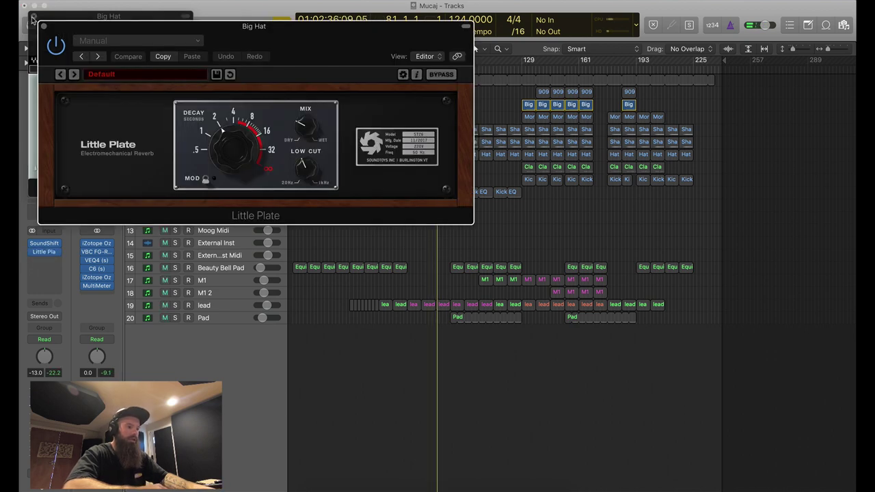
left_click(32, 17)
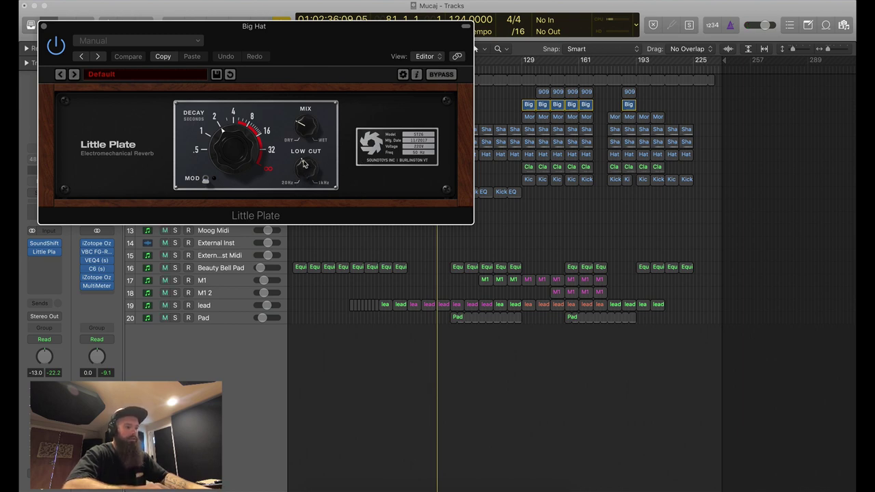
left_click(305, 126)
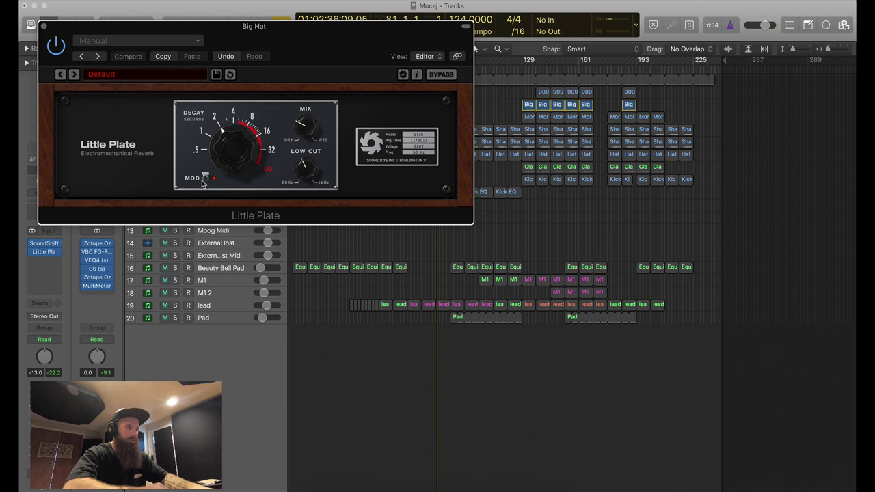
left_click(205, 180)
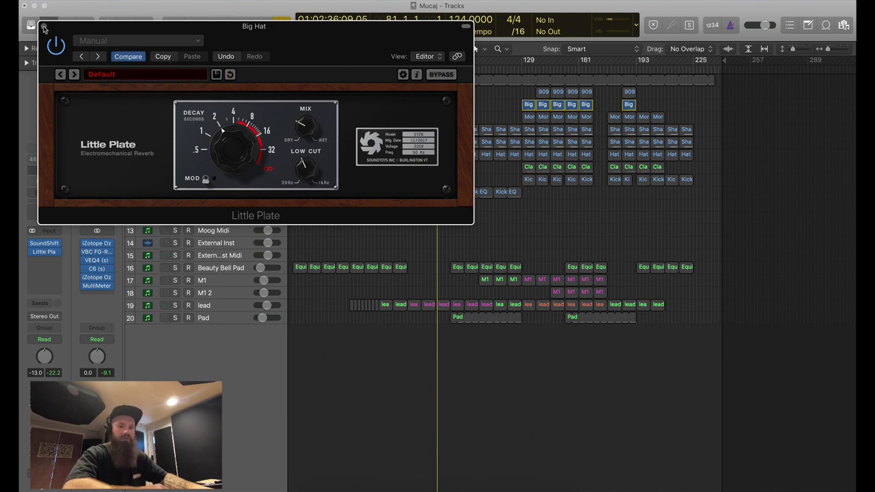
Close Little Plate, play Big Hat with both effects active and release its solo
left_click(44, 26)
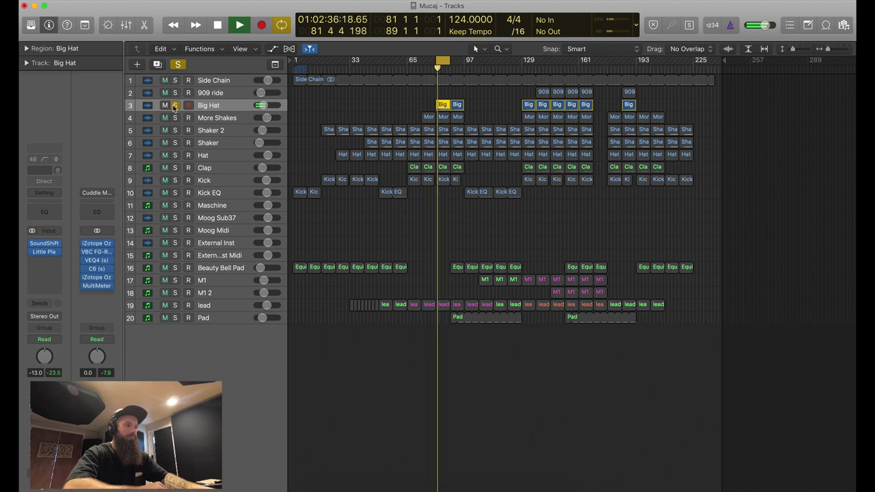
key("space")
left_click(175, 105)
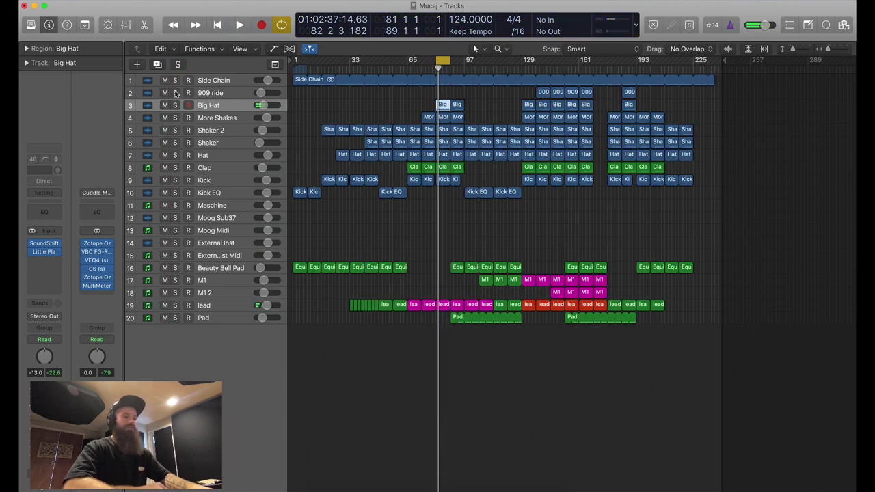
Solo the 909 ride track, move the cycle range to bars 137–145 and play the ride there
left_click(175, 93)
mouse_move(541, 68)
left_mouse_down()
mouse_move(547, 63)
mouse_move(534, 61)
left_mouse_up()
left_click(221, 95)
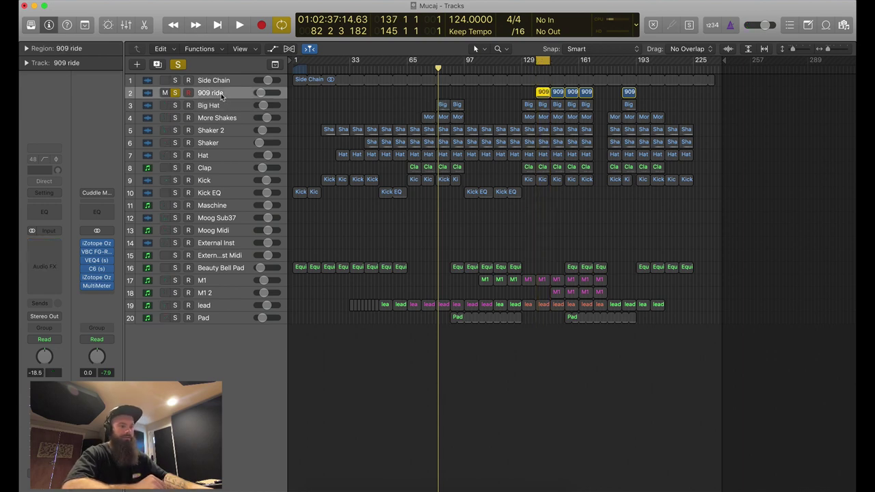
key("space")
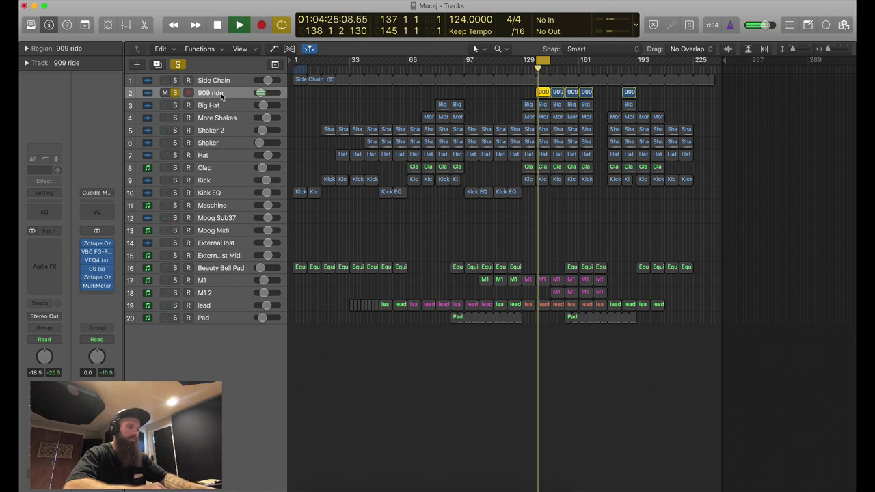
key("space")
Open the Maschine track's Maschine 2 instrument, show Pattern 1 and unmute dm02_909_ride_001, moving the plug-in window clear of the track list
left_click(223, 205)
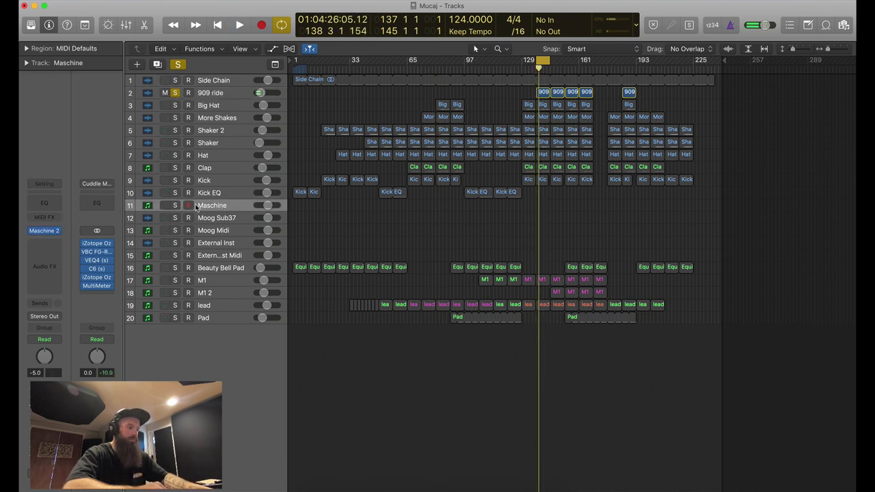
left_click(44, 230)
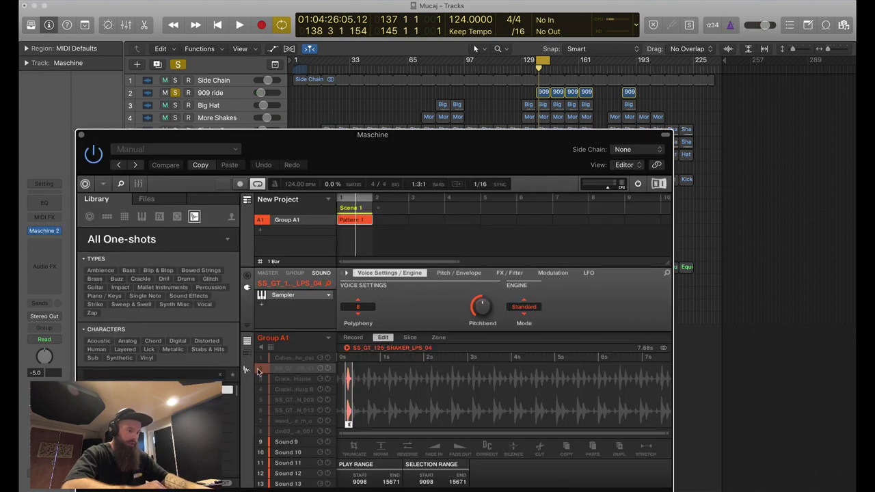
left_click(259, 369)
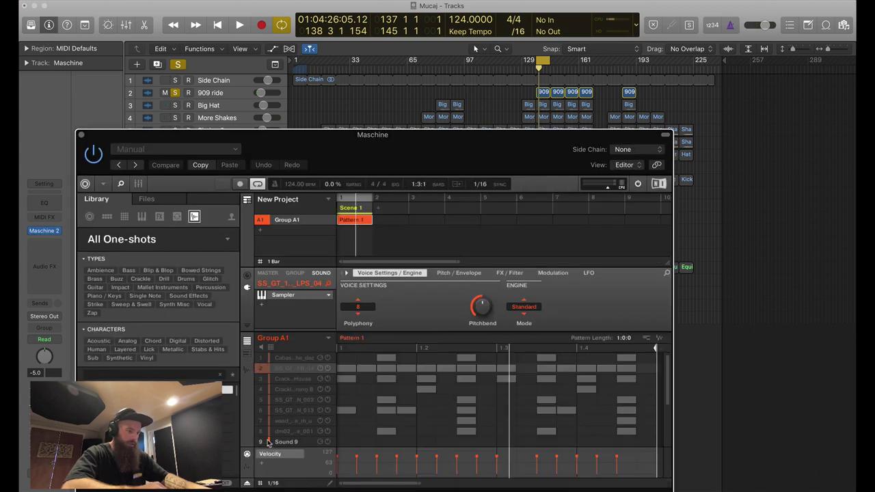
scroll(290, 375, "down", 1)
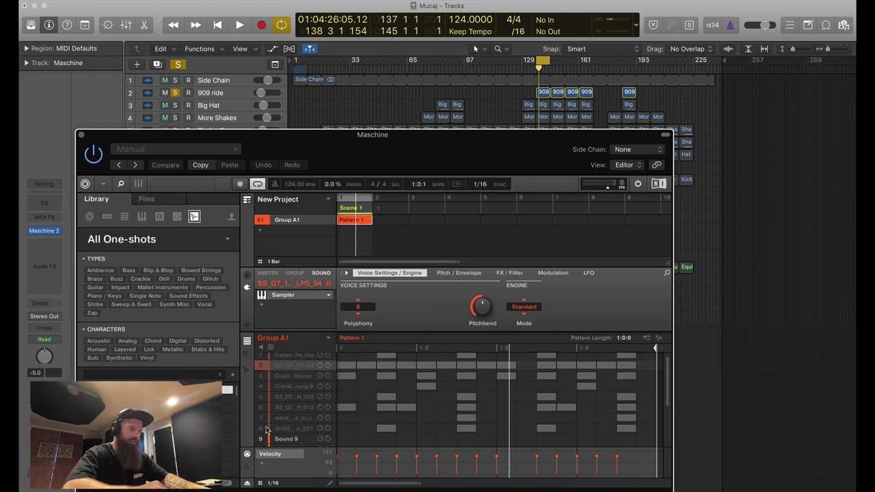
left_click_drag(311, 136, 621, 7)
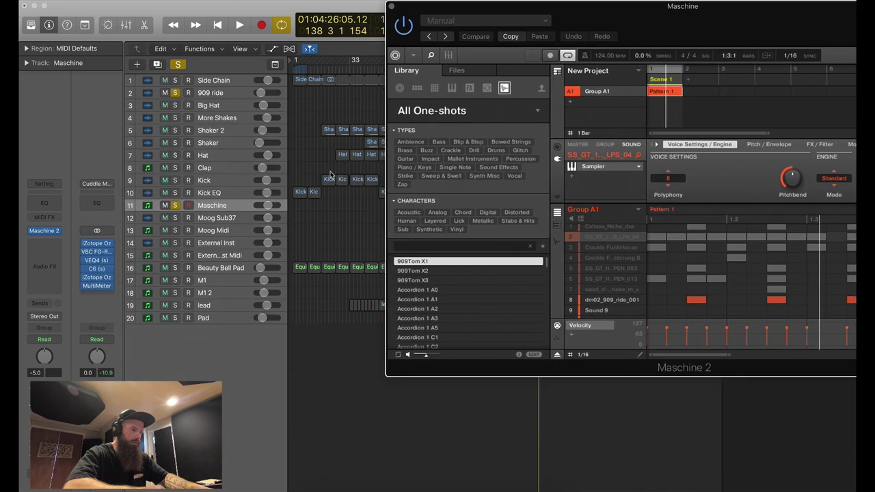
Keep only the Maschine track soloed by releasing 909 ride, and play the ride pattern briefly
left_click(177, 92)
key("space")
key("space")
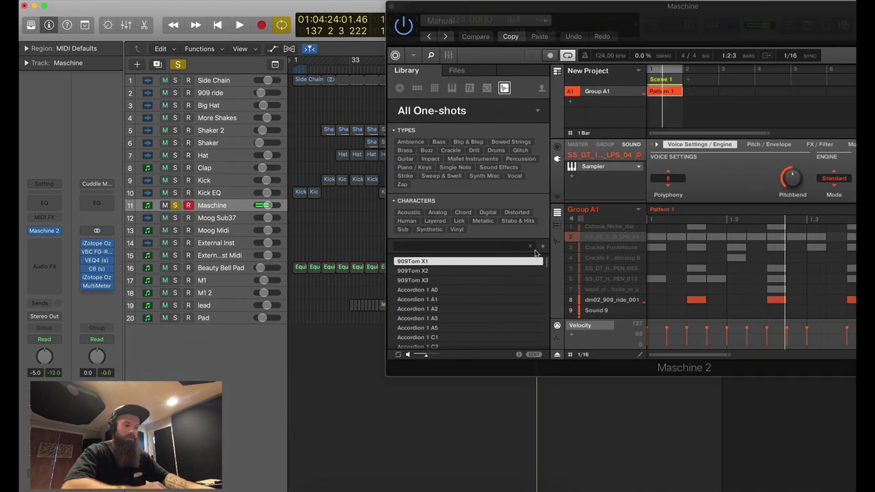
Search Maschine's user one-shots for "ride", select the dm02_909_ride_001 sample, and close the instrument with the ride sound muted
left_click(608, 301)
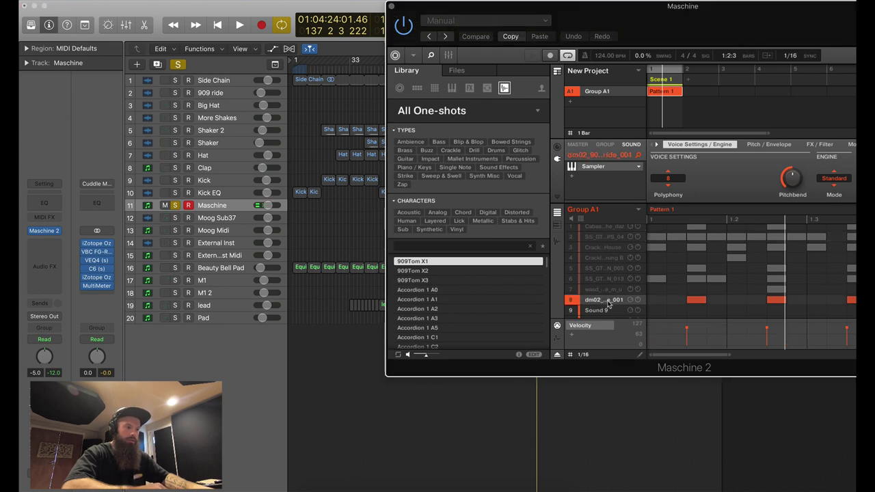
left_click(542, 89)
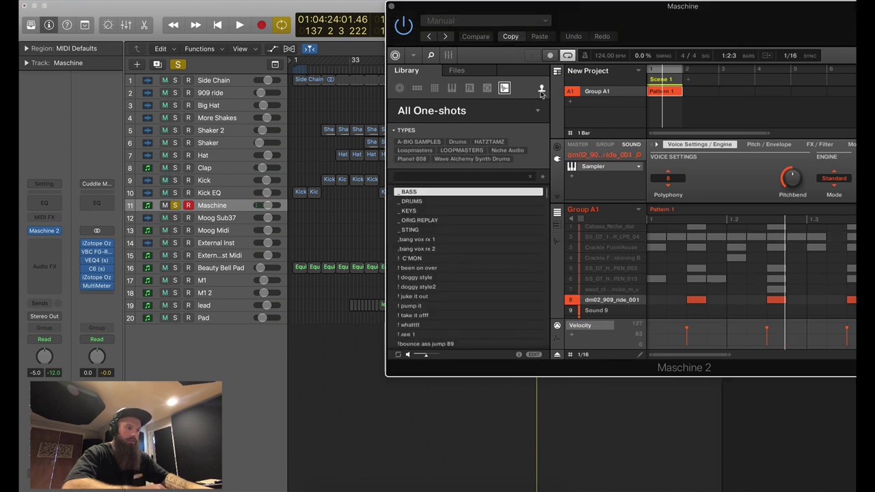
left_click(442, 177)
type("ride")
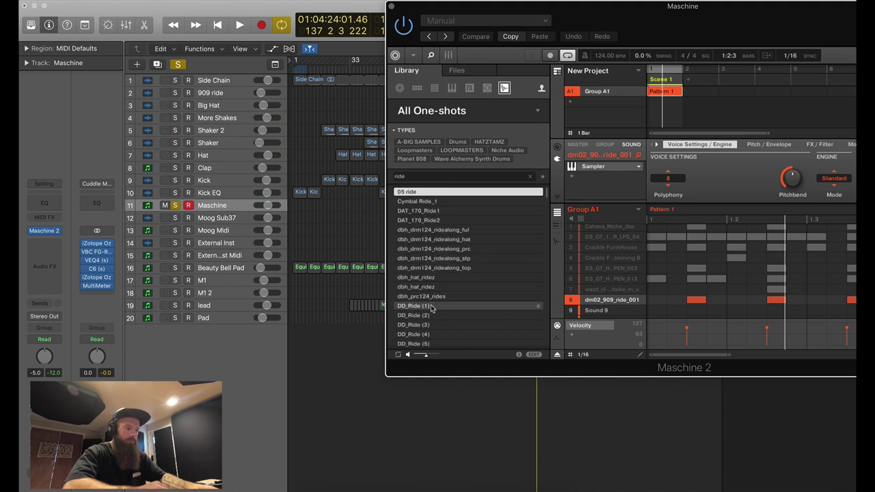
scroll(436, 294, "down", 3)
left_click(441, 278)
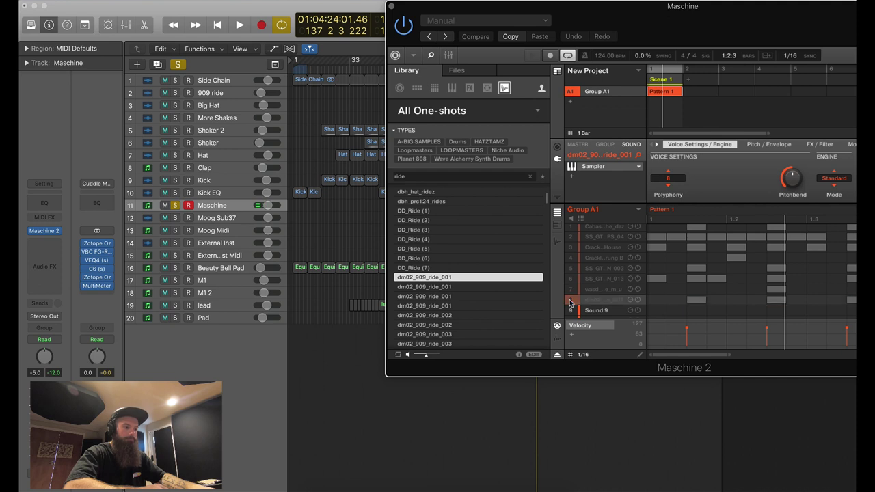
left_click(391, 7)
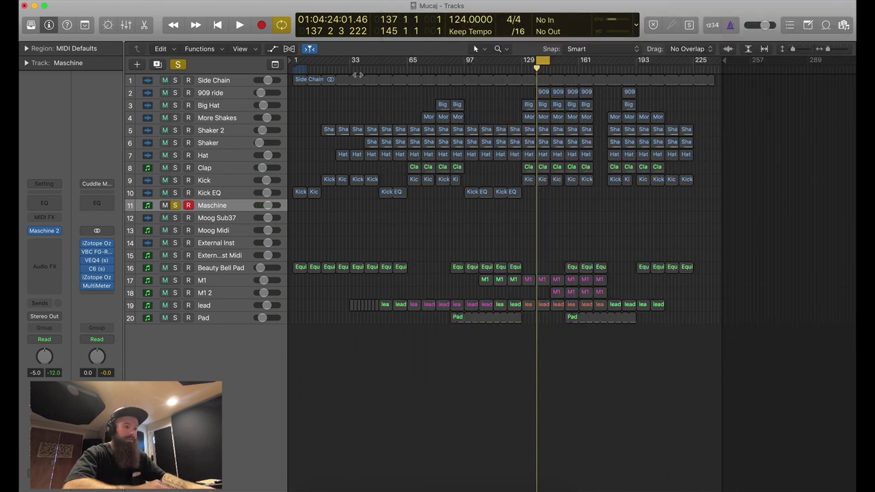
Replace the Maschine solo with the tracks from 909 ride through Kick and play them together in the loop
scroll(344, 157, "down", 1)
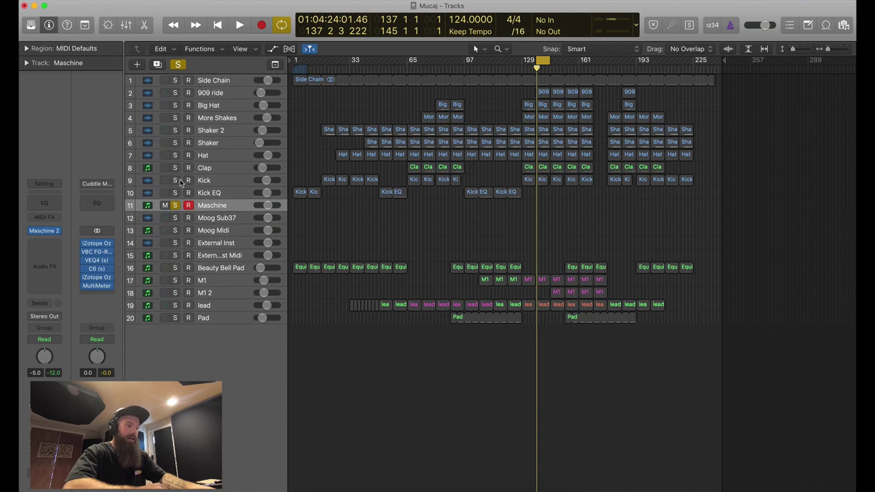
left_click(176, 206)
left_click_drag(176, 96, 176, 169)
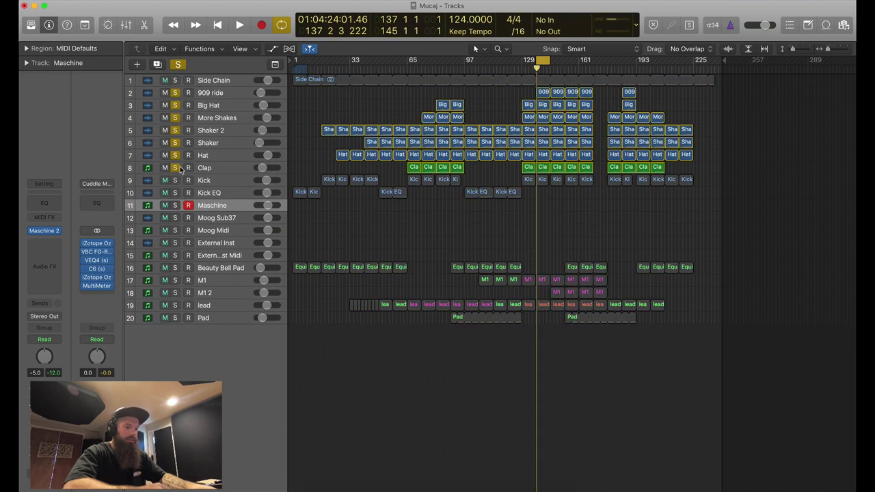
left_click(175, 180)
key("space")
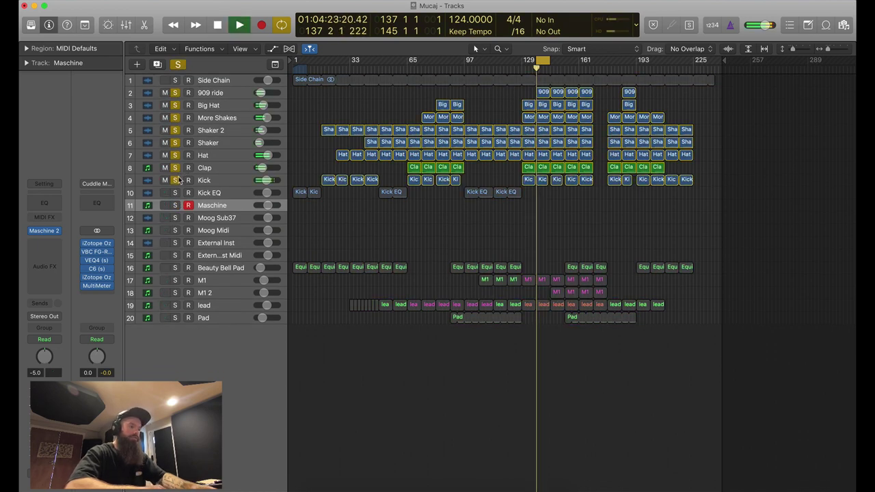
key("space")
Solo the Kick EQ track and release the solos on the tracks from 909 ride through Kick
left_click(175, 194)
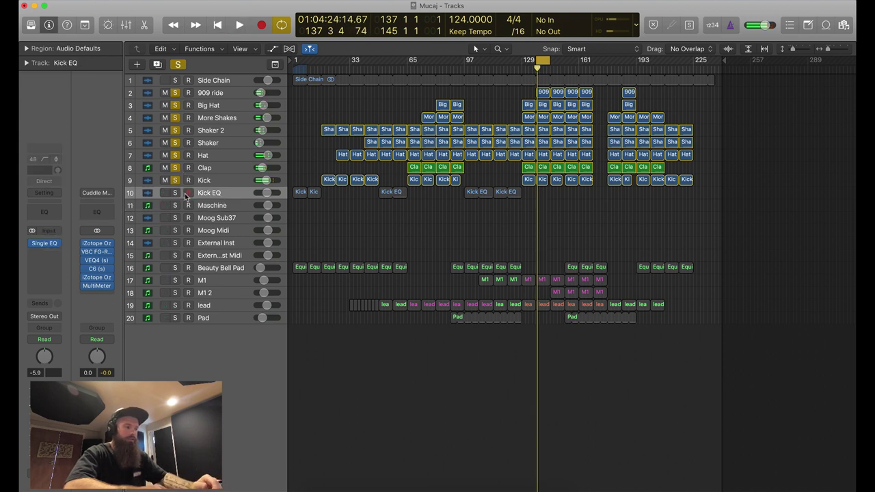
left_click(176, 193)
left_click_drag(176, 96, 178, 185)
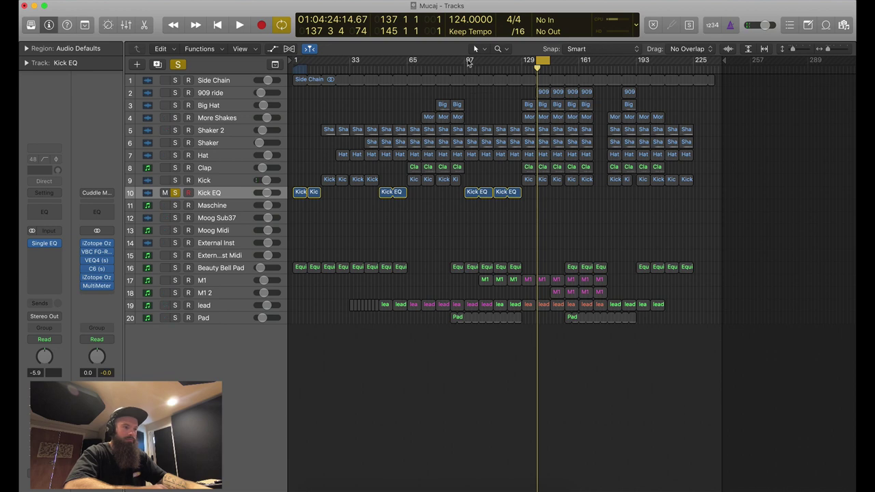
Set the cycle range to bars 97–113 and play the soloed Kick EQ track from its start
left_click_drag(466, 63, 493, 62)
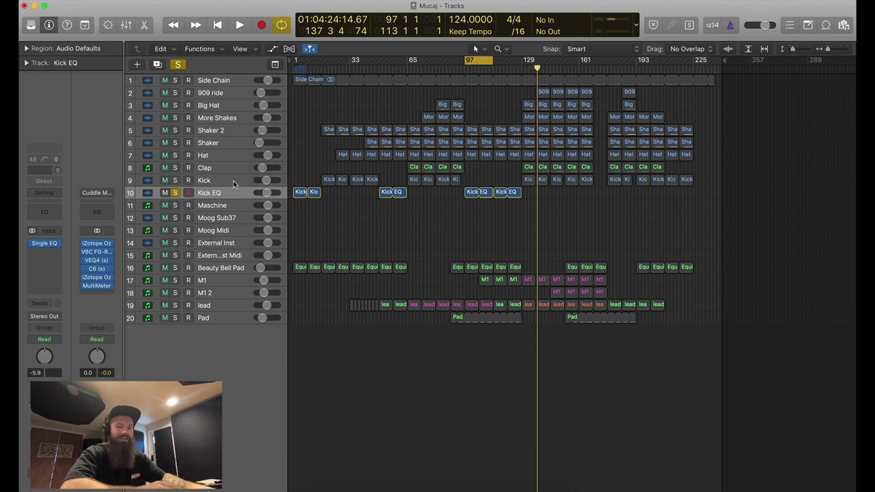
left_click(231, 181)
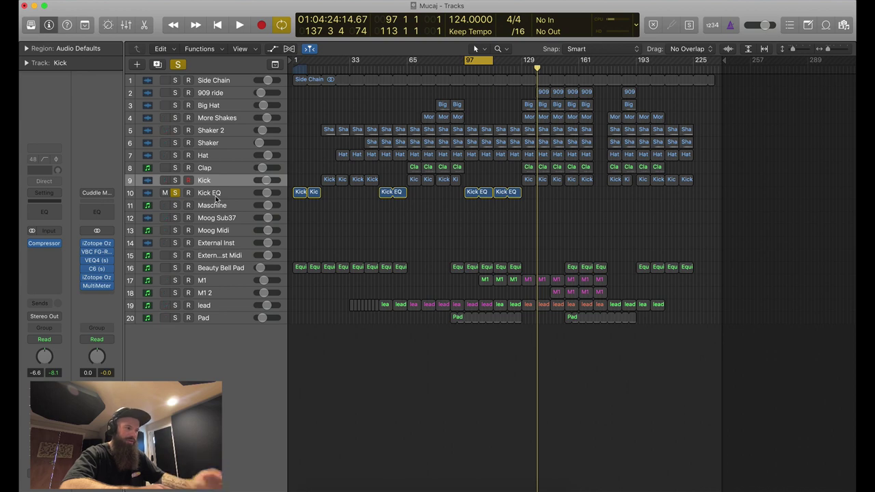
left_click(215, 196)
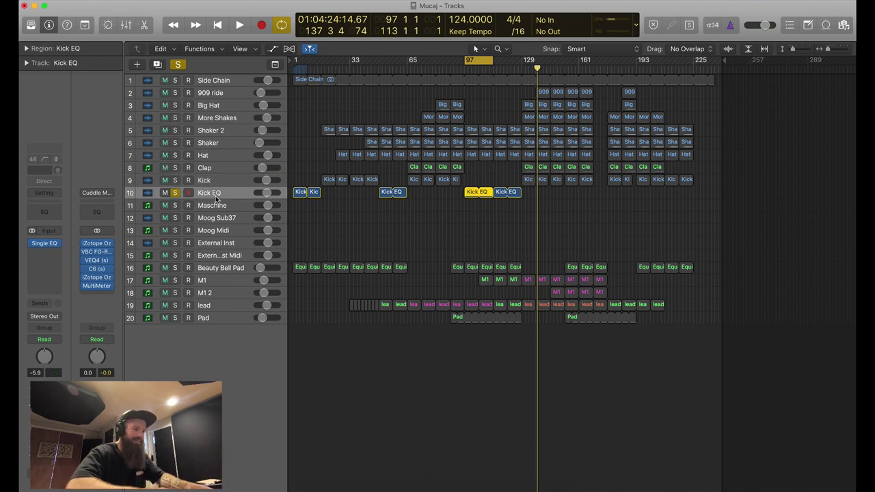
key("space")
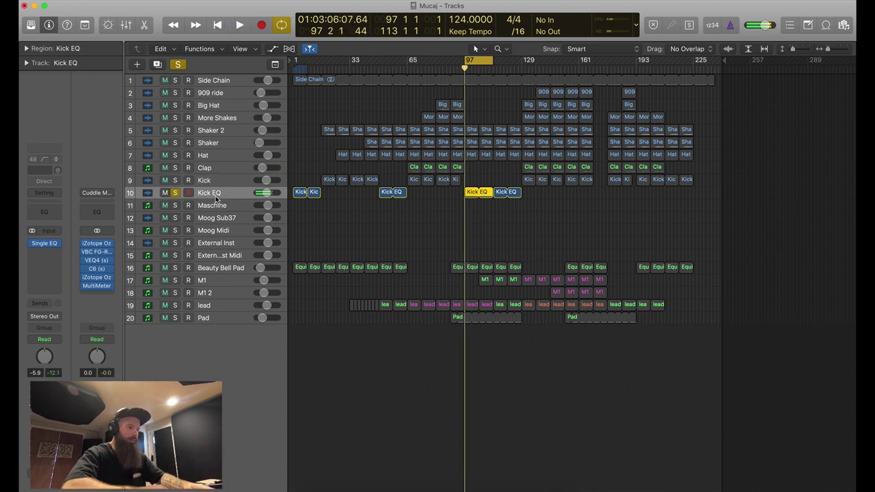
Examine the low-cut Single Band EQ on the Kick EQ track, close it, and play the filtered kick briefly
left_click(212, 181)
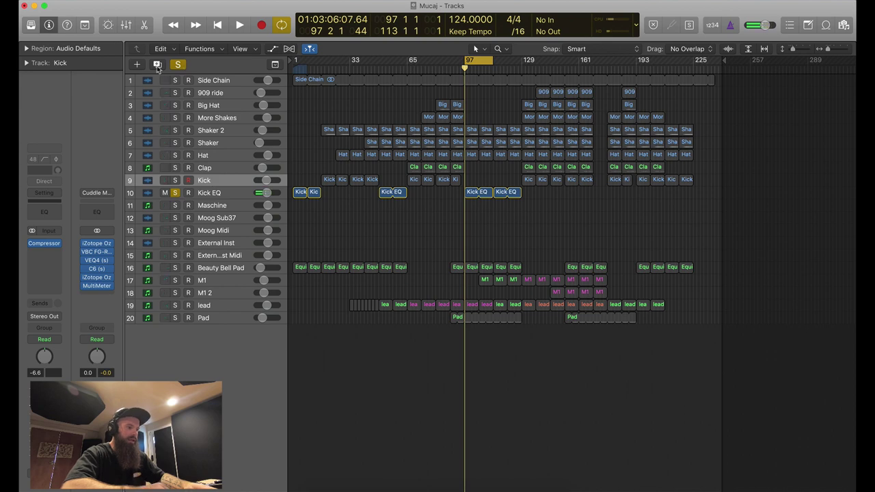
left_click(207, 193)
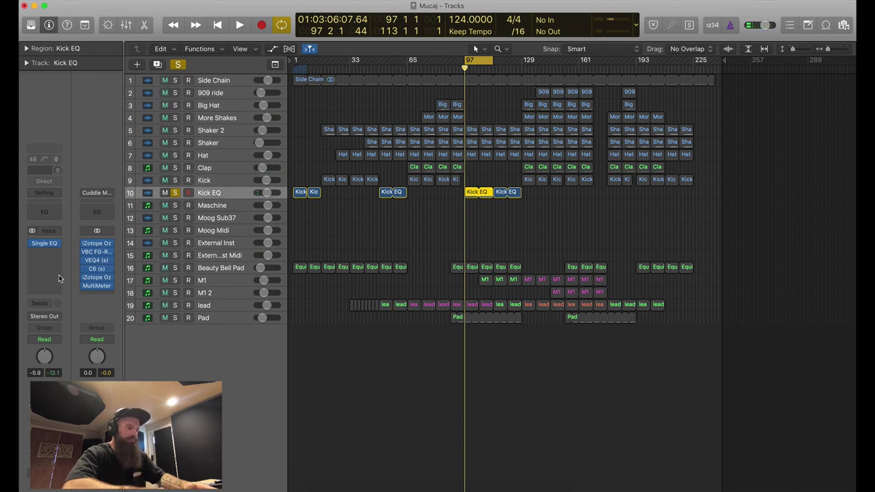
left_click(45, 245)
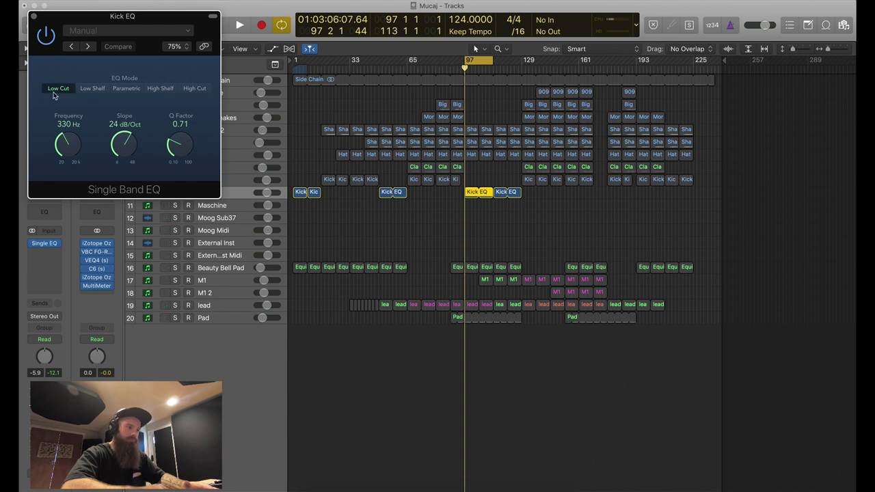
left_click(33, 17)
key("space")
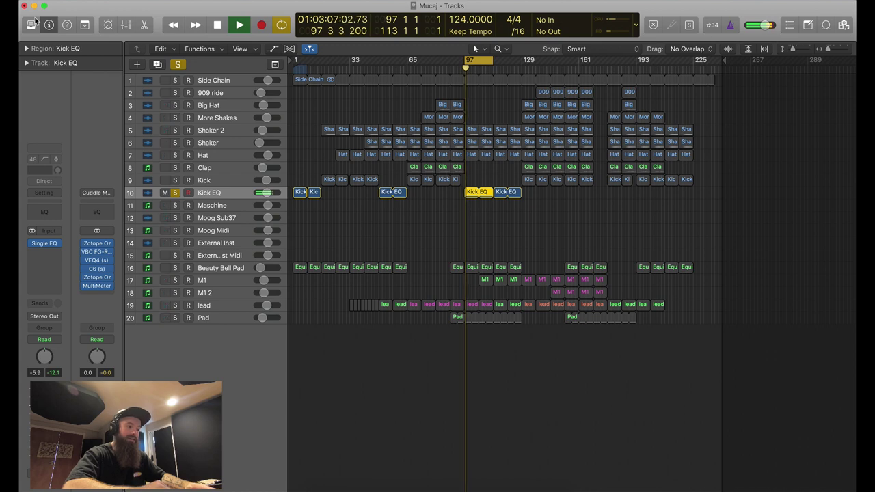
key("space")
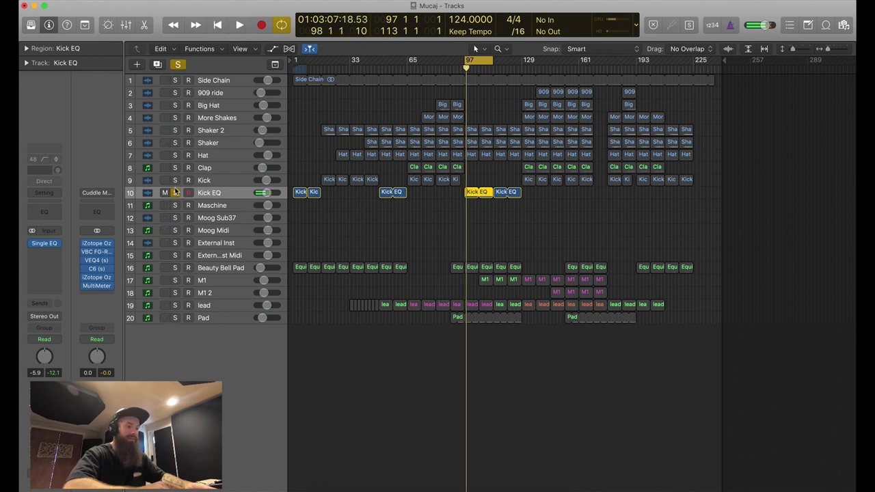
Solo Beauty Bell Pad instead of Kick EQ, move the cycle range to bars 106–122, and play the pad
left_click(174, 193)
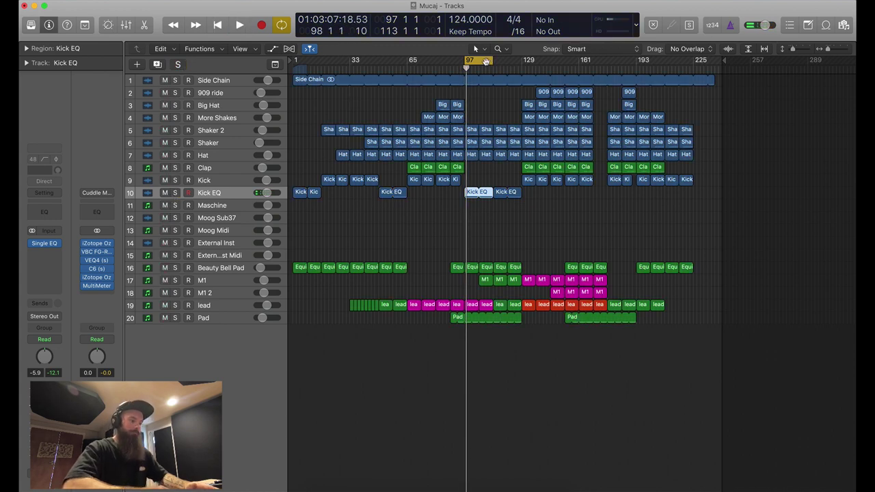
left_click_drag(485, 61, 498, 83)
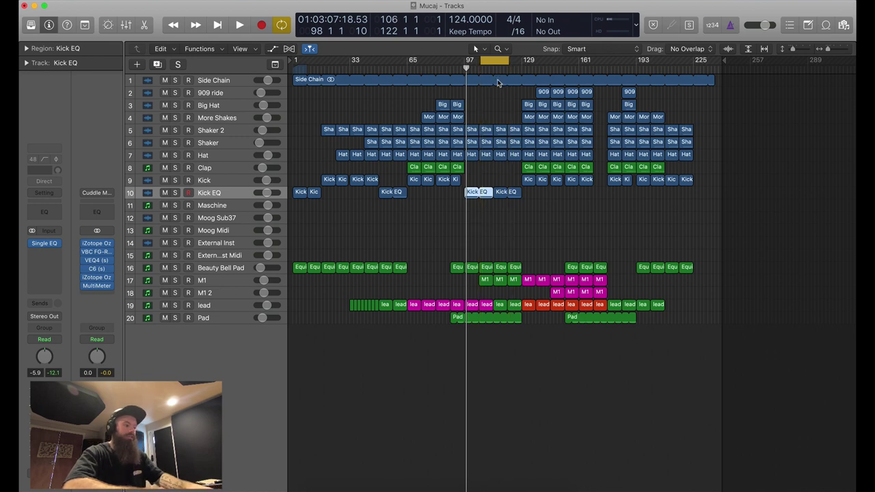
left_click(175, 268)
key("space")
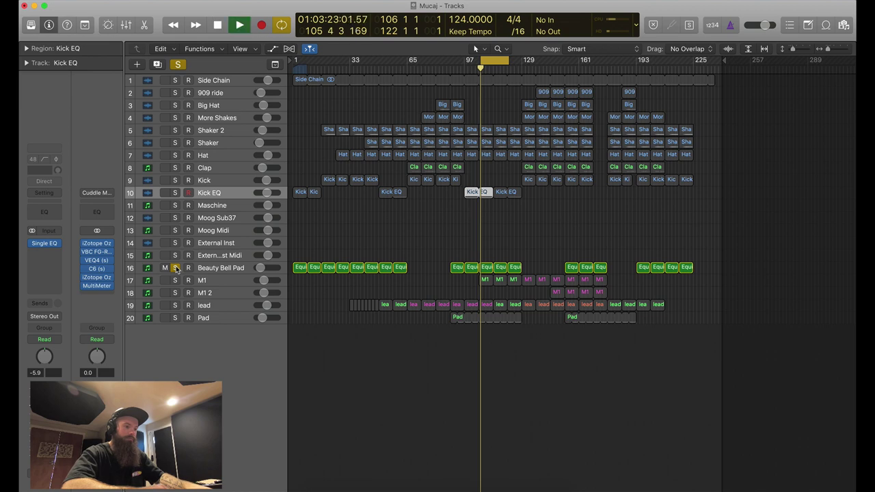
key("space")
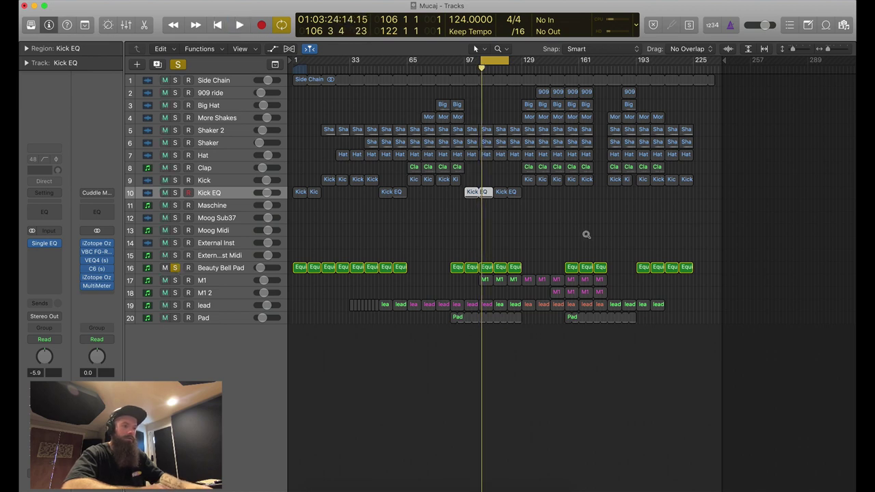
Set the cycle range to bars 105–113, where the M1 part begins, and play the soloed Beauty Bell Pad
left_click_drag(586, 234, 376, 321)
left_click(570, 65)
left_click_drag(570, 65, 601, 61)
key("space")
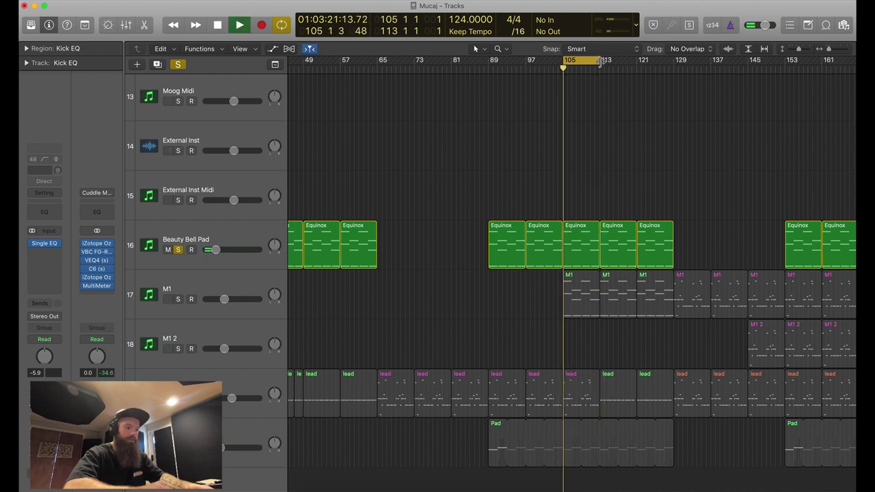
Solo the M1 track alongside Beauty Bell Pad, release the pad's solo, and stop playback after hearing M1 alone
left_click(177, 299)
left_click(205, 282)
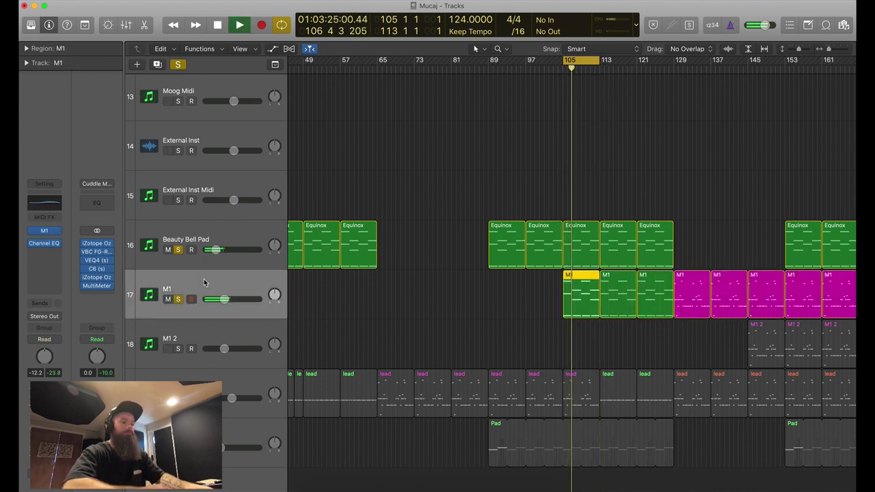
left_click(177, 249)
key("space")
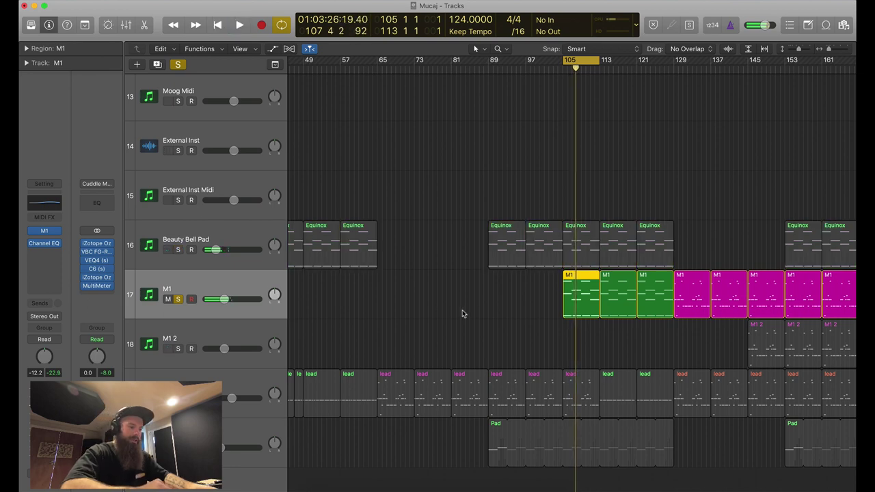
Open the first M1 region in the Piano Roll, browse the Strings presets in its Korg M1 instrument, and close the instrument
double_click(592, 303)
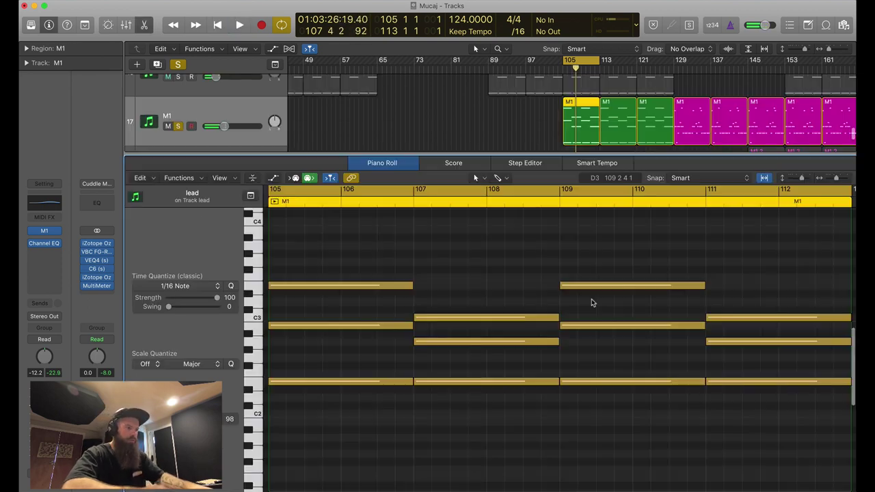
left_click(45, 232)
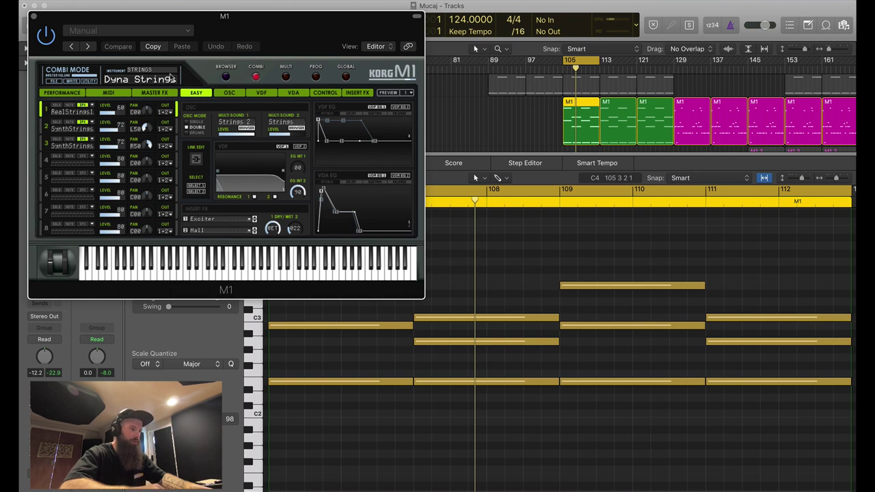
left_click(226, 76)
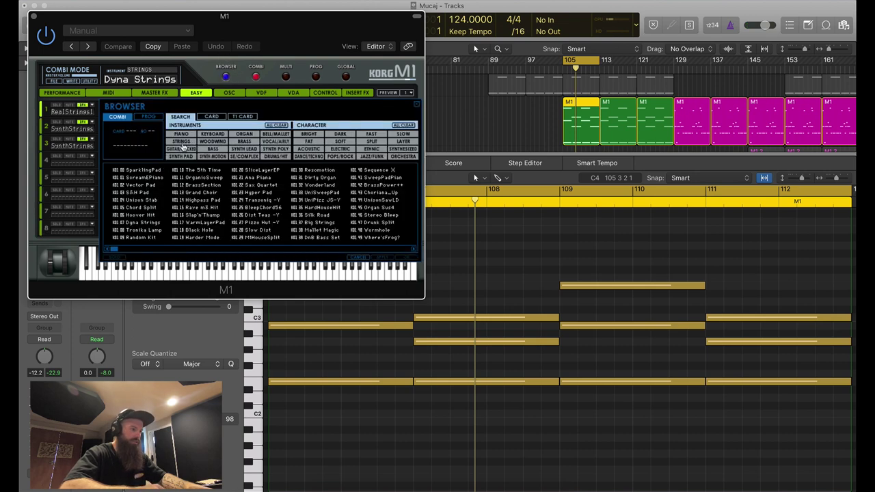
left_click(182, 141)
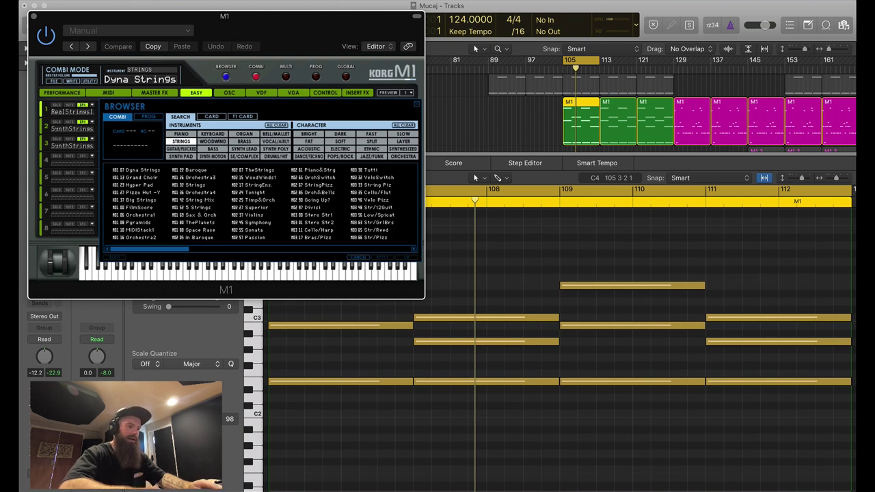
left_click(33, 15)
Play the M1 chords, add the Beauty Bell Pad region at bar 105 to the selection, and solo its track to hear both together
scroll(198, 122, "down", 2)
key("space")
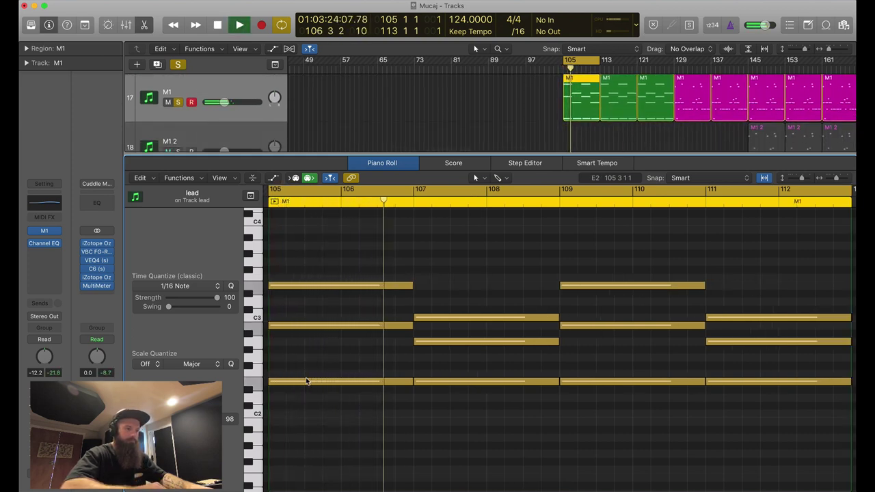
scroll(386, 137, "up", 1)
scroll(386, 138, "up", 2)
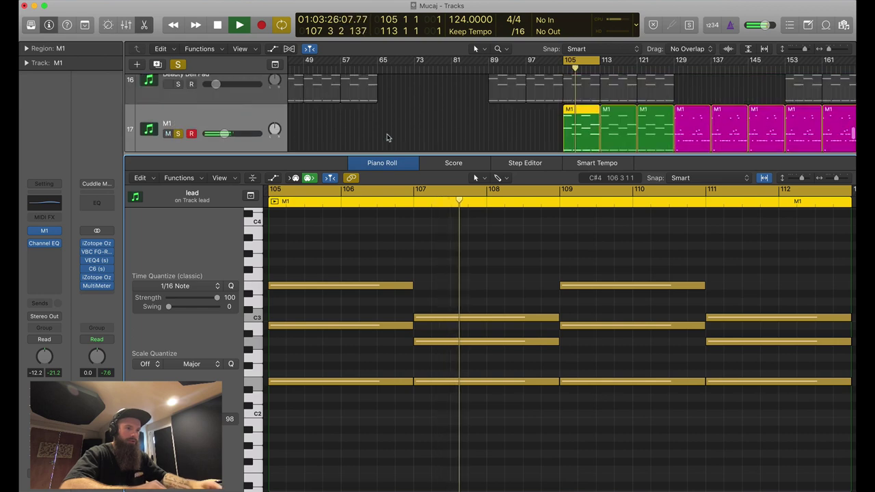
left_click(577, 87, "shift")
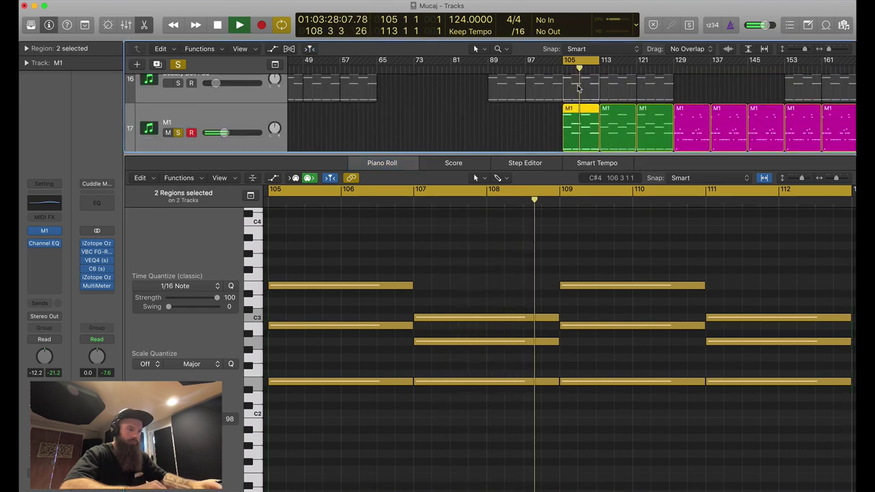
left_click(145, 80)
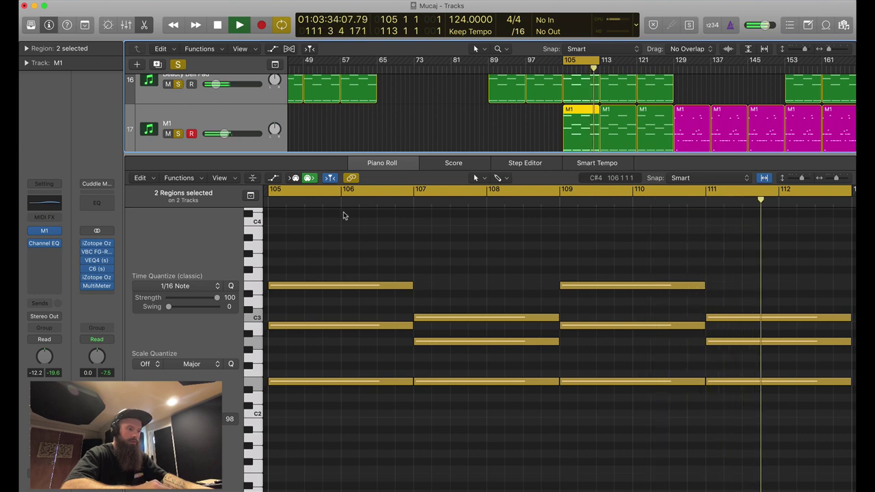
key("space")
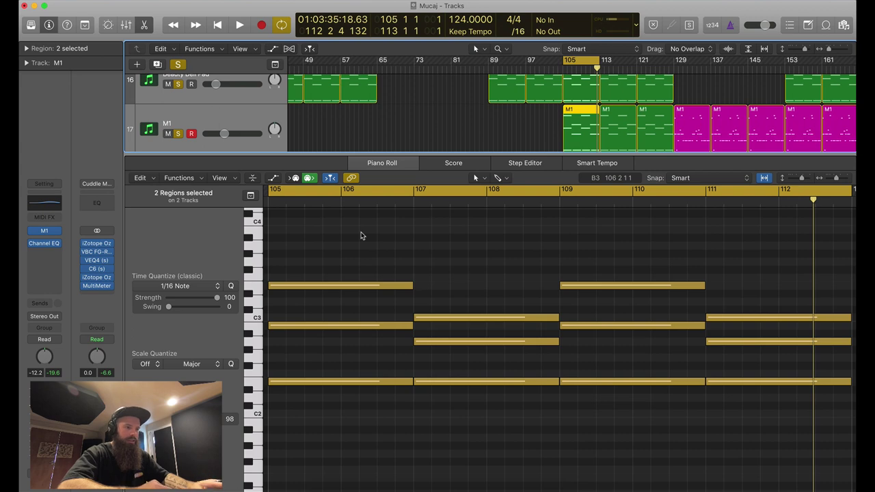
Clear all track solos and play the full arrangement in the loop with the lower synth tracks in view
scroll(414, 131, "down", 3)
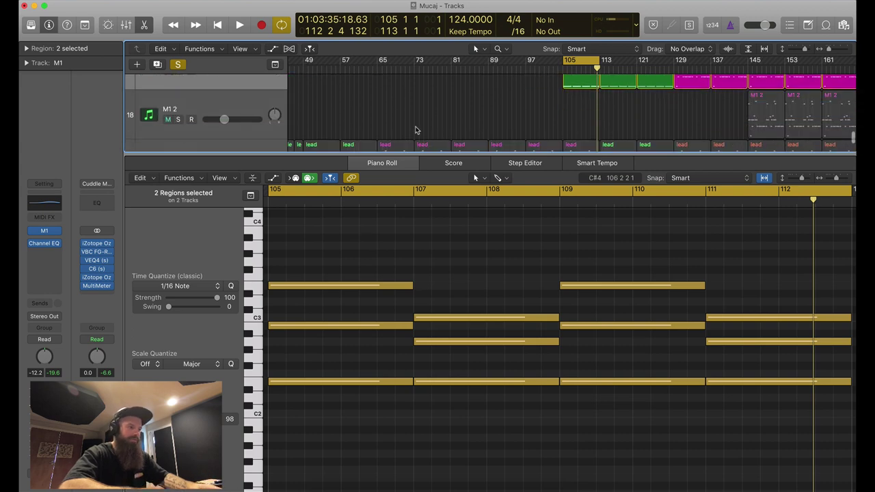
scroll(414, 130, "down", 3)
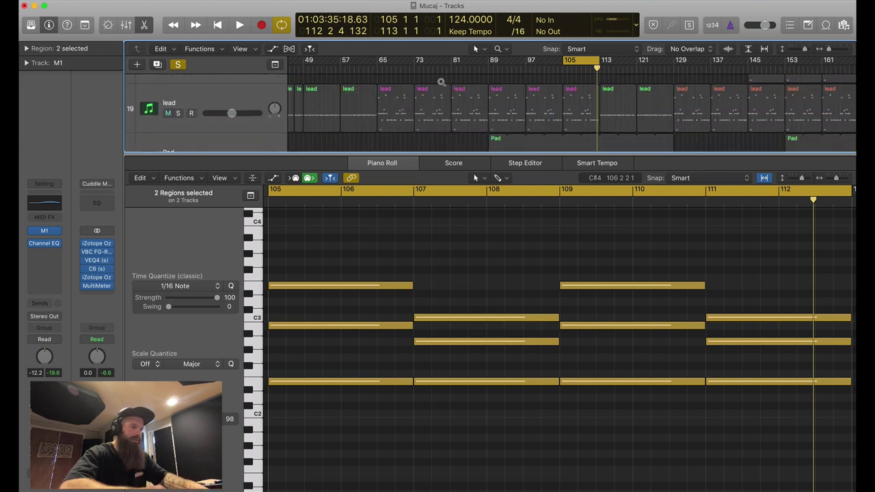
key("z")
left_click(179, 65)
key("space")
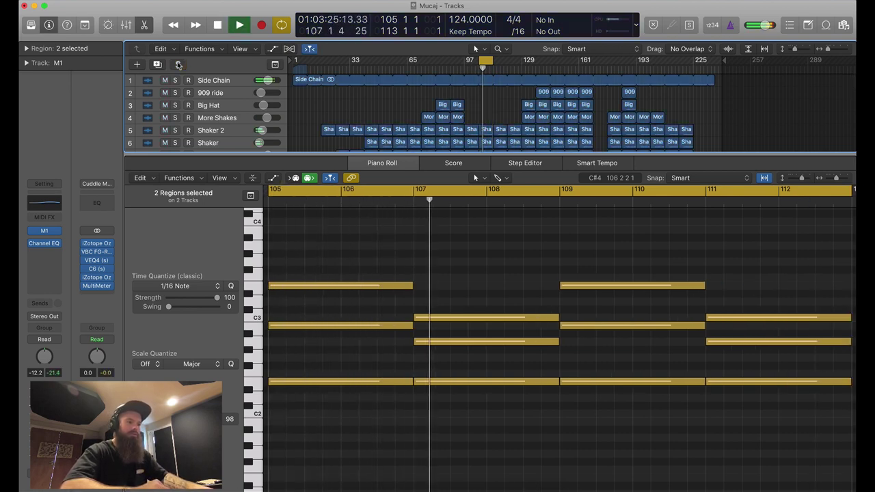
scroll(346, 121, "down", 3)
scroll(345, 120, "down", 12)
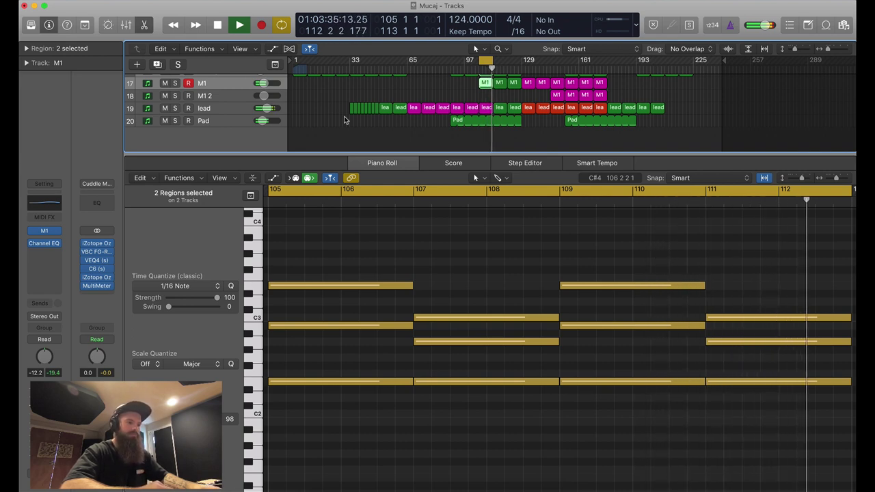
scroll(206, 103, "up", 3)
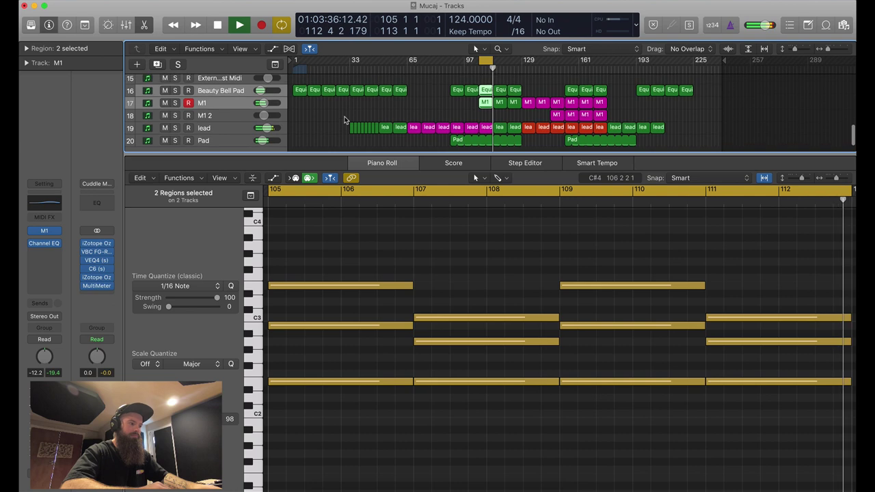
Raise the 2350 Hz band of the M1 track's Channel EQ to +3.5 dB during playback, and close the EQ
left_click(205, 103)
key("space")
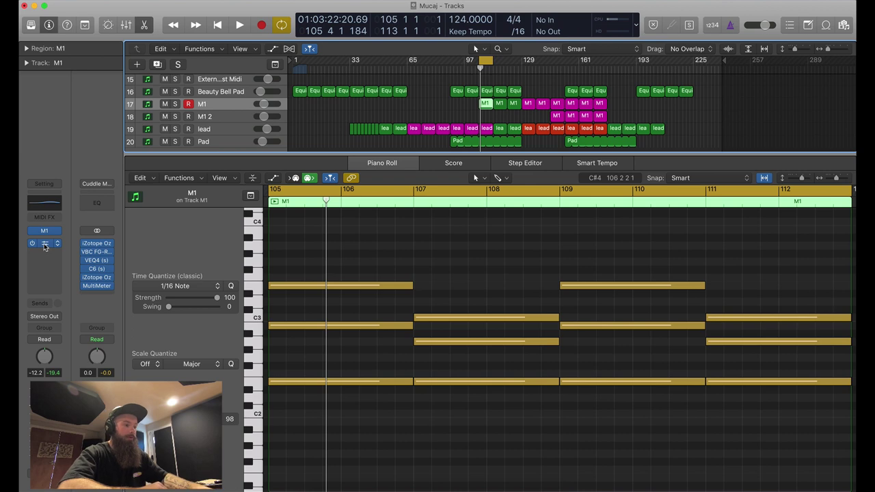
left_click(45, 245)
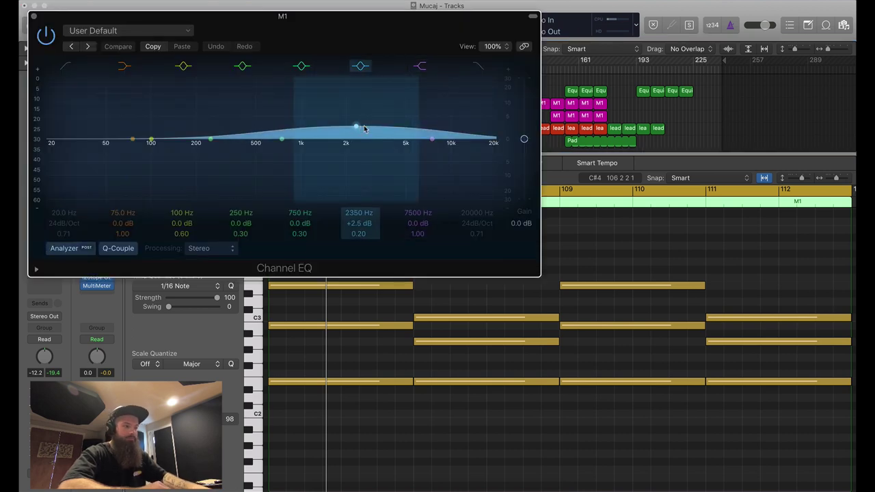
key("space")
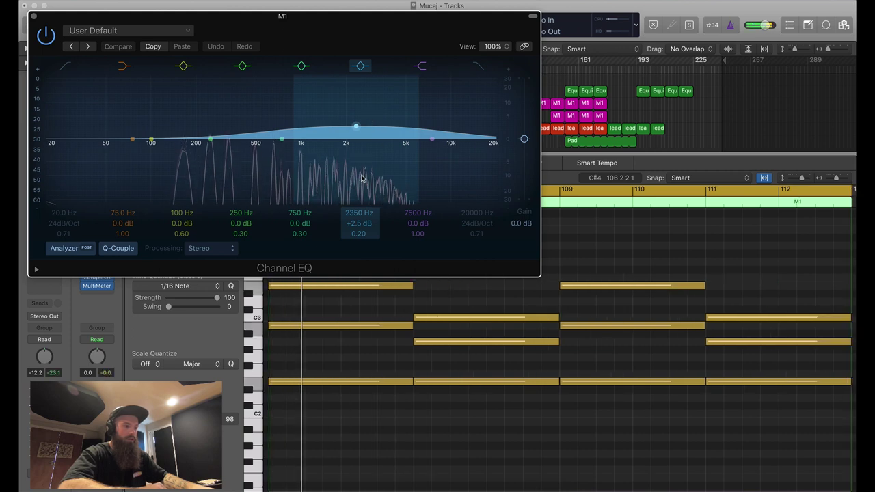
mouse_move(356, 127)
left_mouse_down()
mouse_move(356, 135)
mouse_move(356, 127)
left_mouse_up()
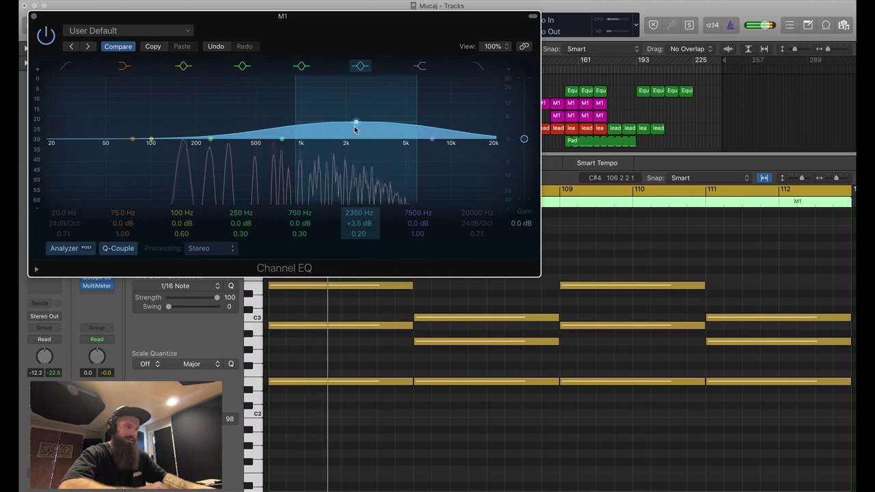
left_click(34, 16)
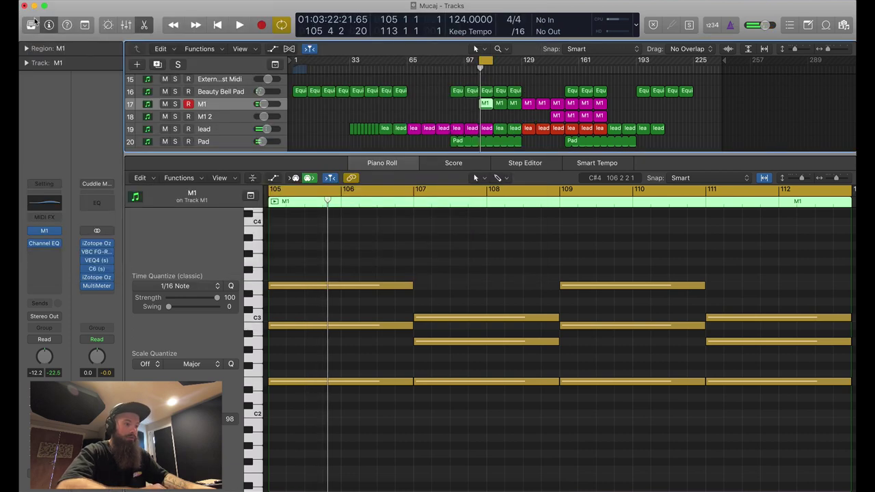
Solo the Pad track and play it on its own in the loop
left_click(215, 117)
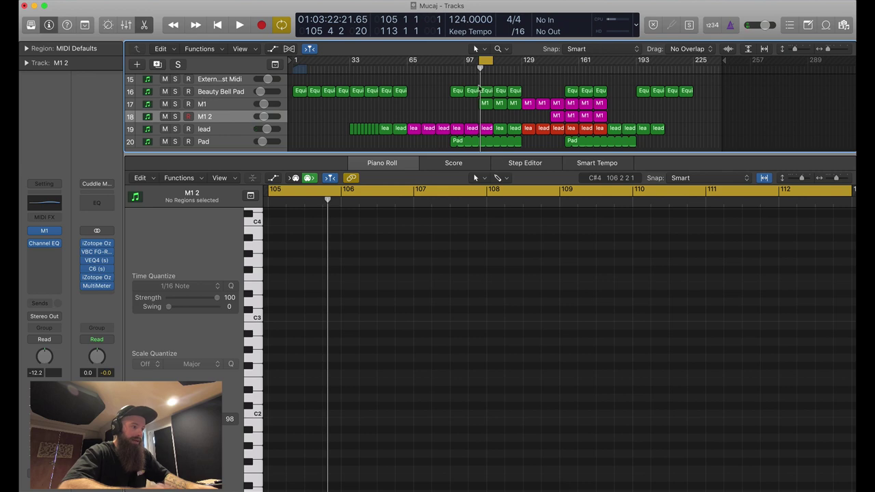
left_click(232, 140)
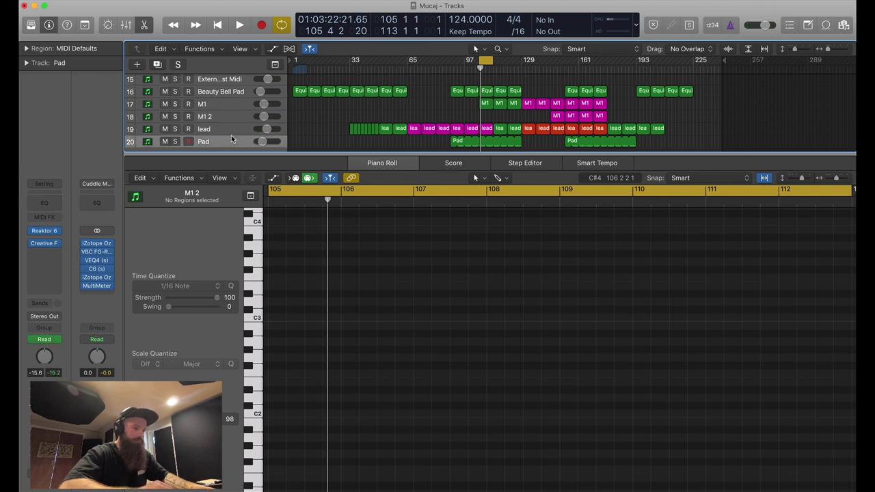
left_click(175, 141)
key("space")
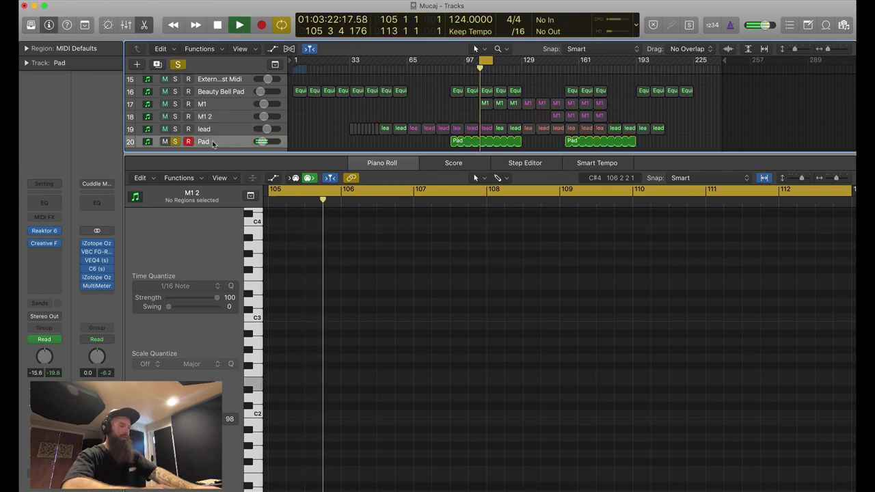
key("space")
Open the Pad track's Reaktor 6 Monark instrument and play the soloed pad with its settings in view
left_click(48, 234)
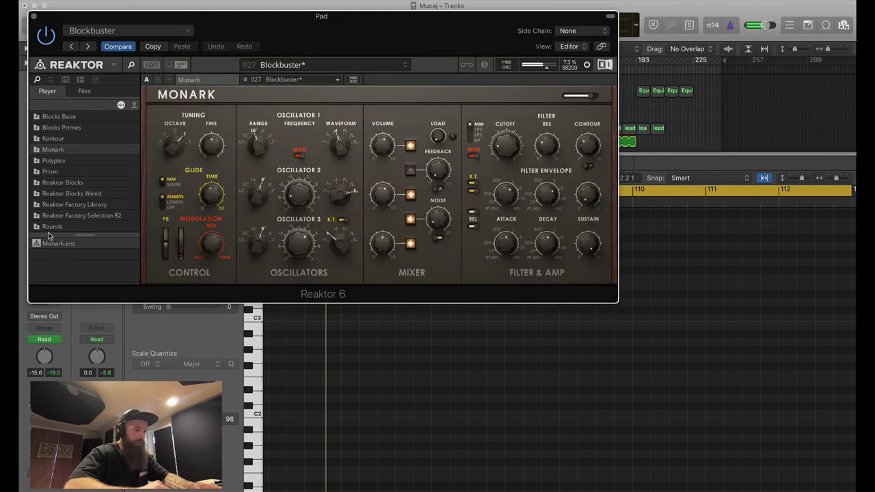
left_click_drag(379, 29, 496, 100)
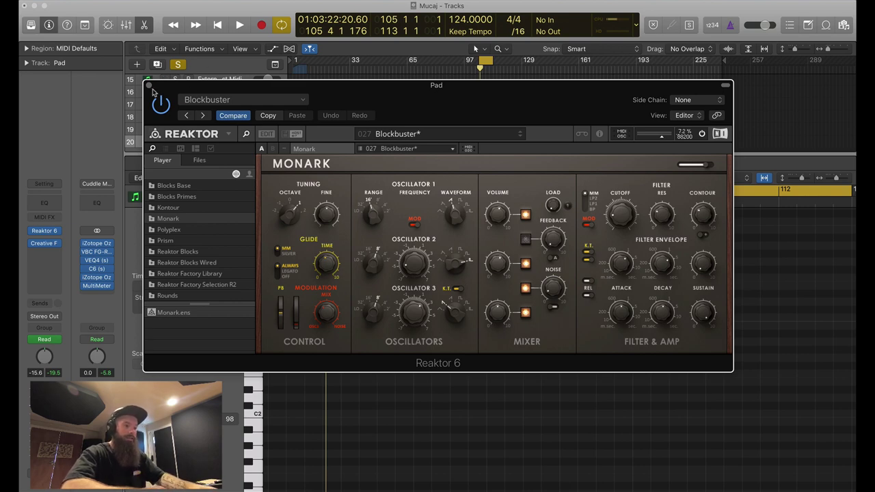
key("space")
left_click_drag(148, 88, 161, 123)
key("space")
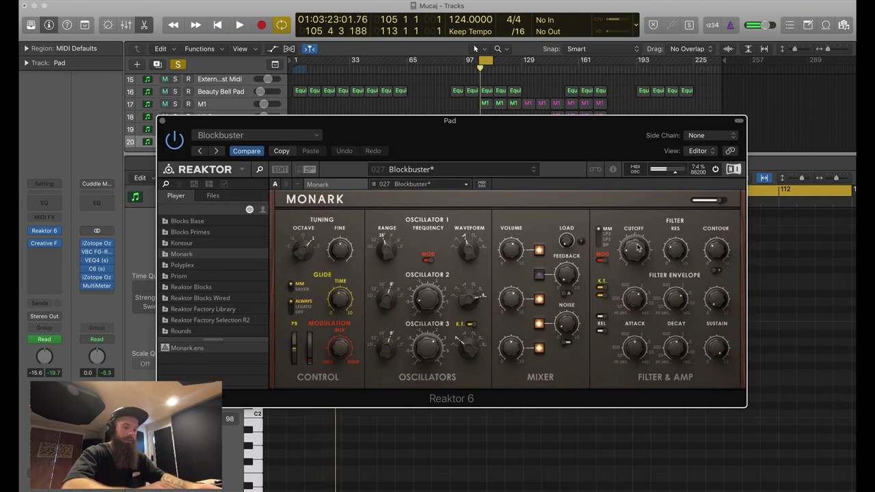
Show track automation in place of the Piano Roll and view the Pad's Creative Fi: Frequency lane, then its Reaktor 6: Cutoff lane
left_click_drag(507, 136, 518, 308)
key("e")
key("a")
scroll(530, 184, "down", 1)
left_click_drag(530, 294, 593, 7)
left_click(231, 456)
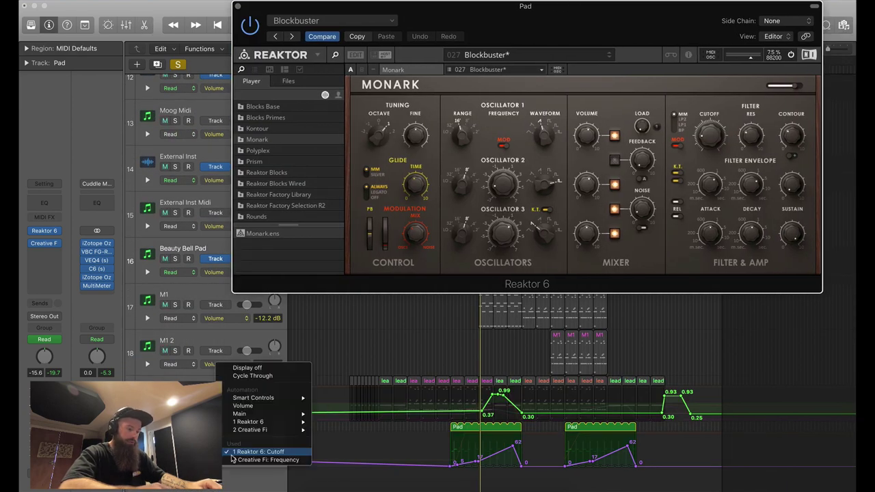
left_click(236, 462)
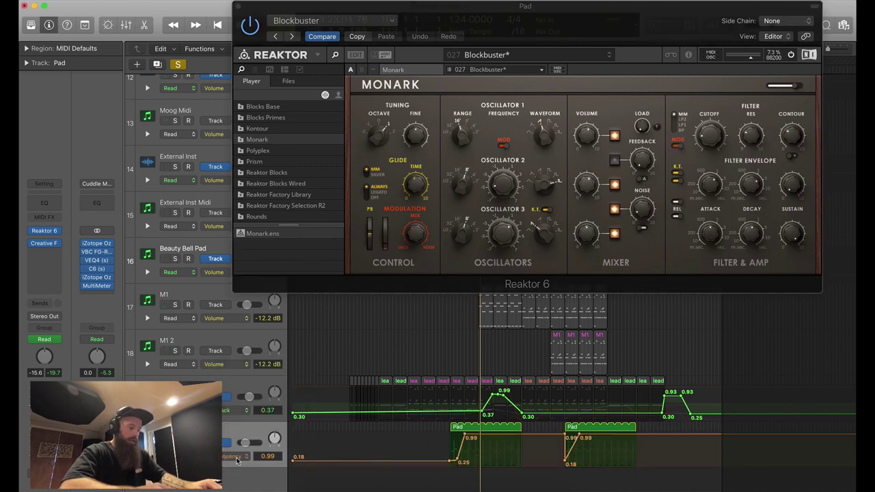
left_click(237, 458)
left_click(244, 447)
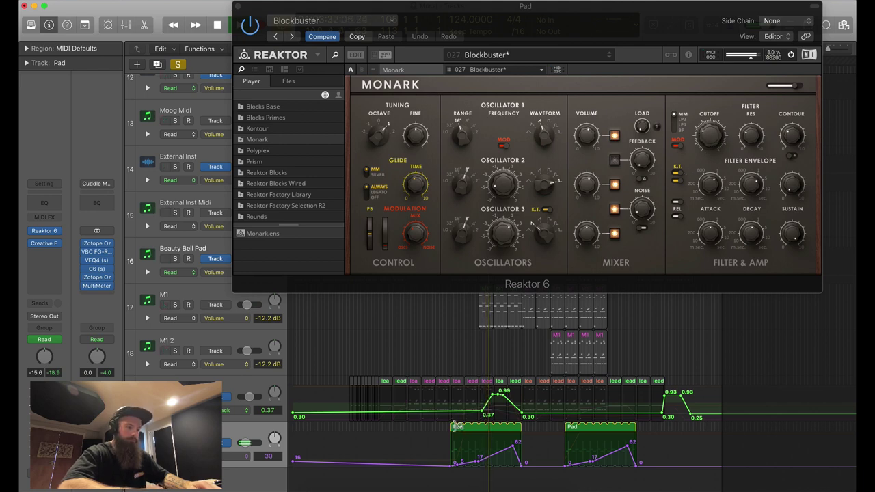
Open the first Pad region in the Piano Roll, close the Reaktor 6 window, and select the region's E2 note
key("z")
double_click(454, 320)
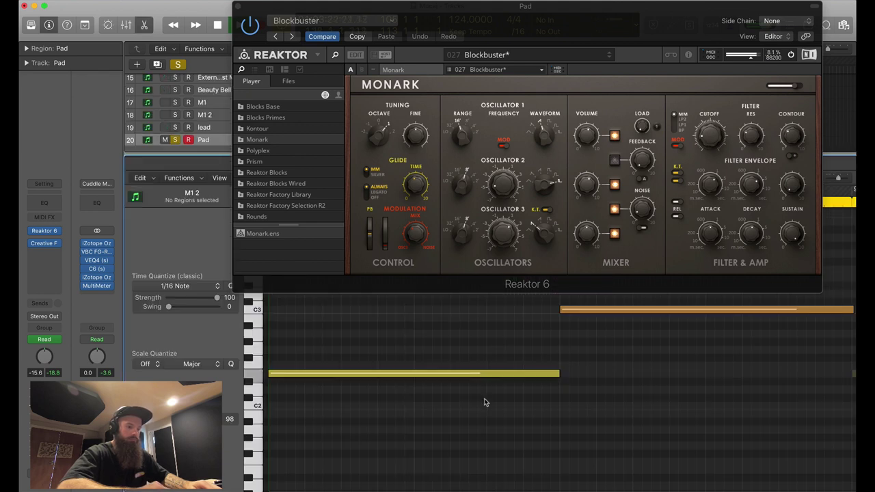
scroll(484, 402, "up", 2)
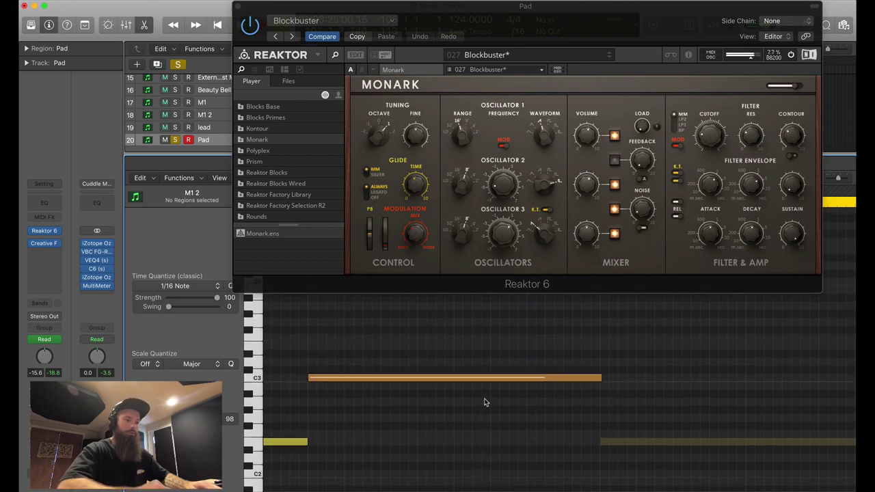
left_click(238, 6)
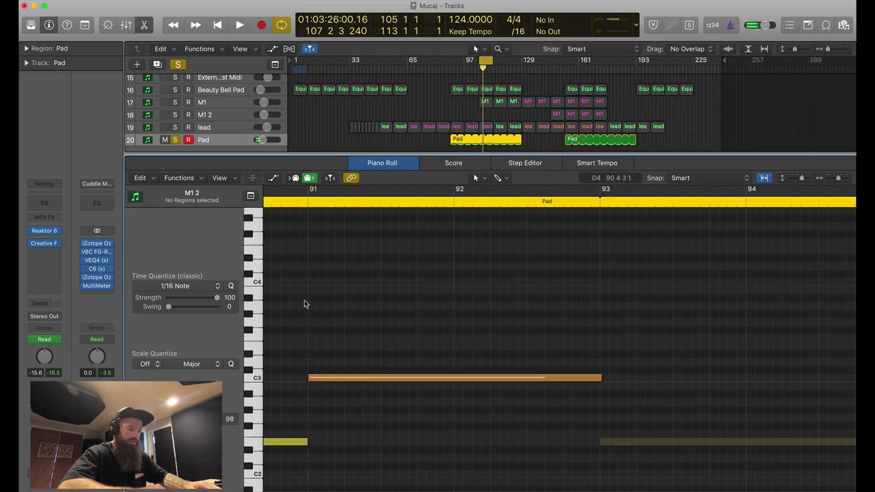
scroll(353, 390, "left", 3)
left_click(256, 446)
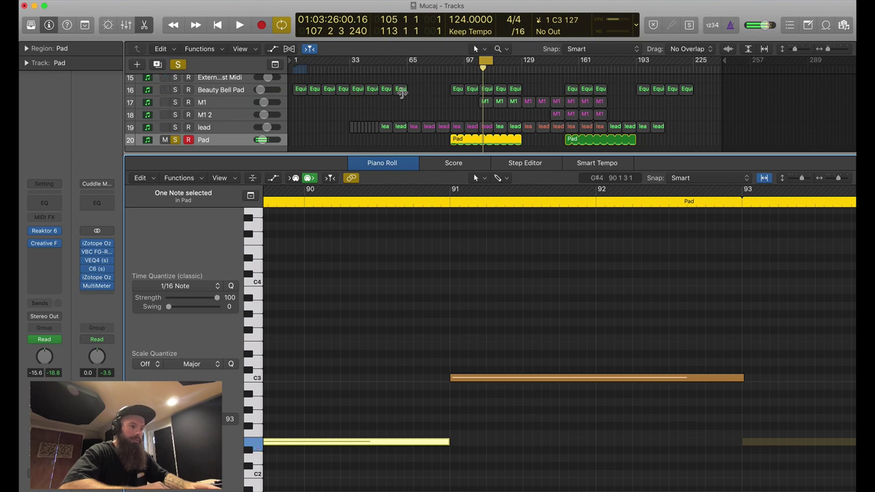
Highlight the E2 notes and then the C3 notes in the Beauty Bell Pad region at bar 105, and close the Piano Roll
left_click(482, 89)
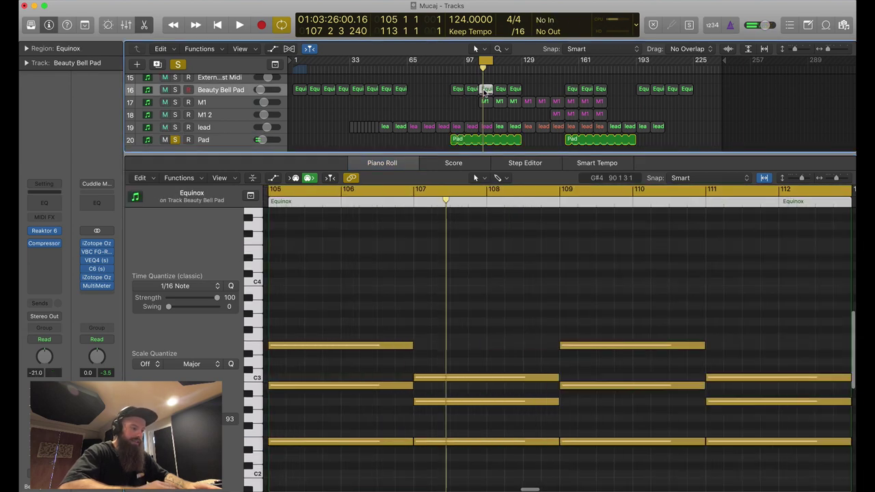
left_click(255, 443)
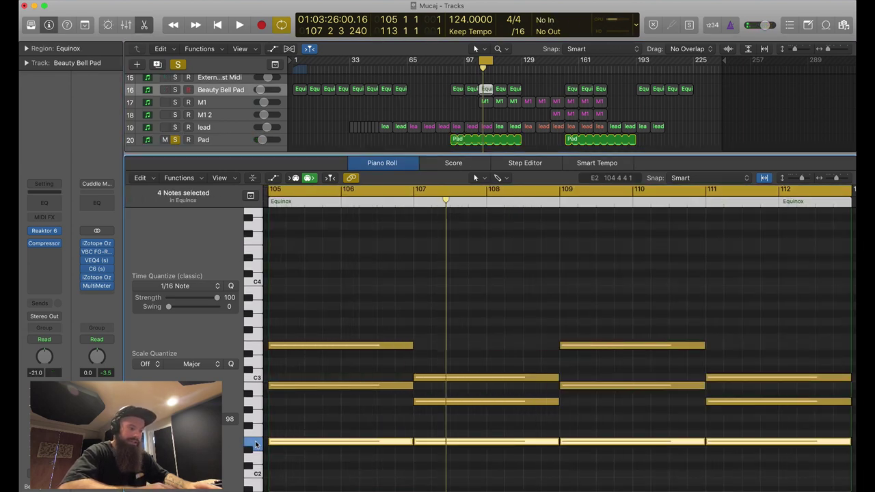
left_click(257, 377)
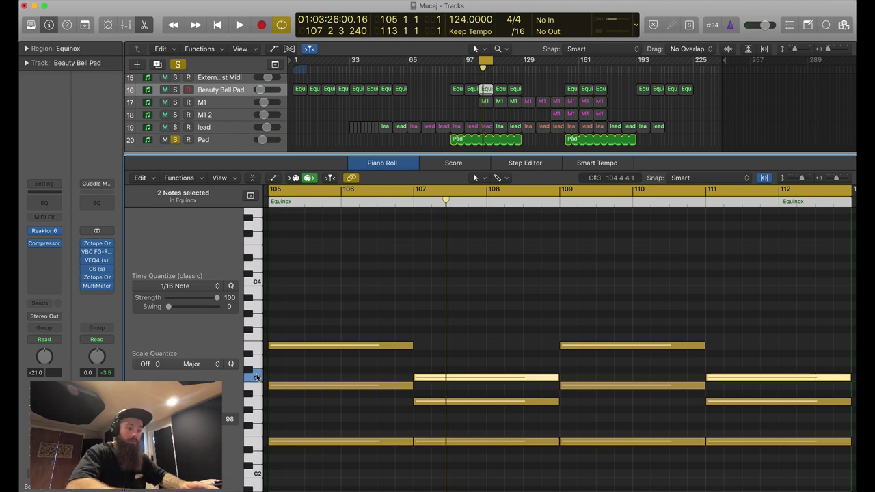
key("p")
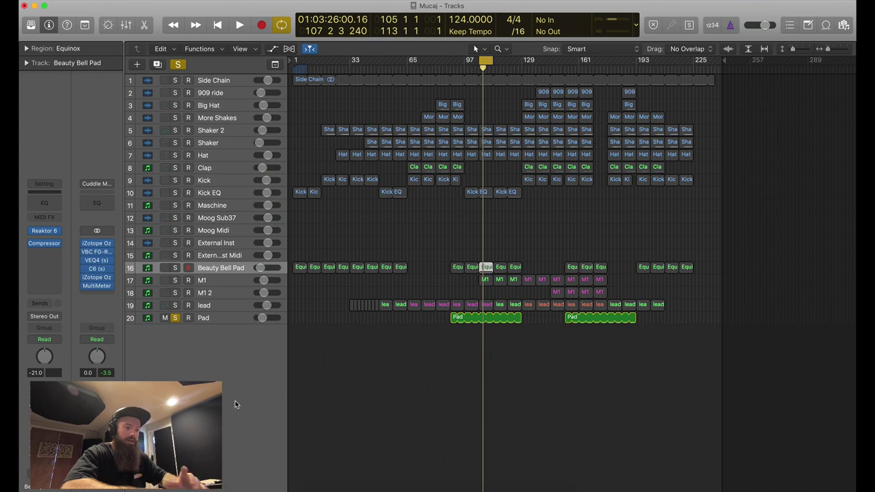
Clear the Pad track's solo and play the full arrangement with cycle mode off
left_click(176, 318)
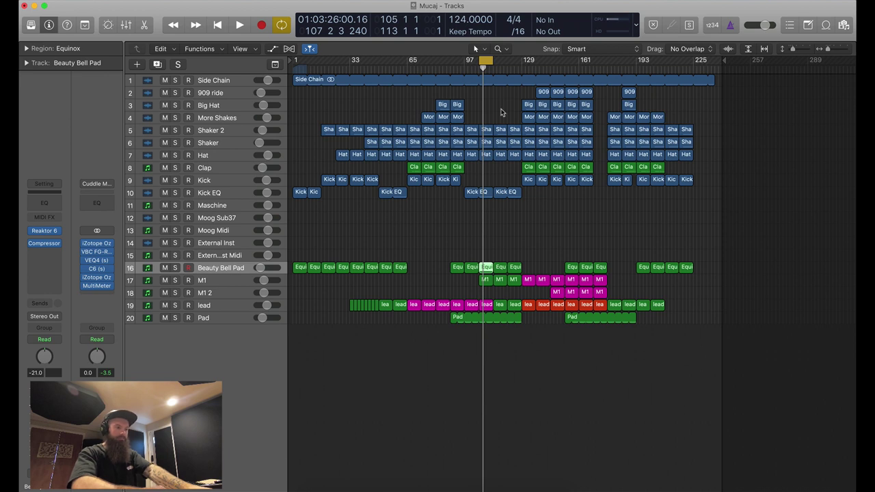
key("space")
left_click(487, 63)
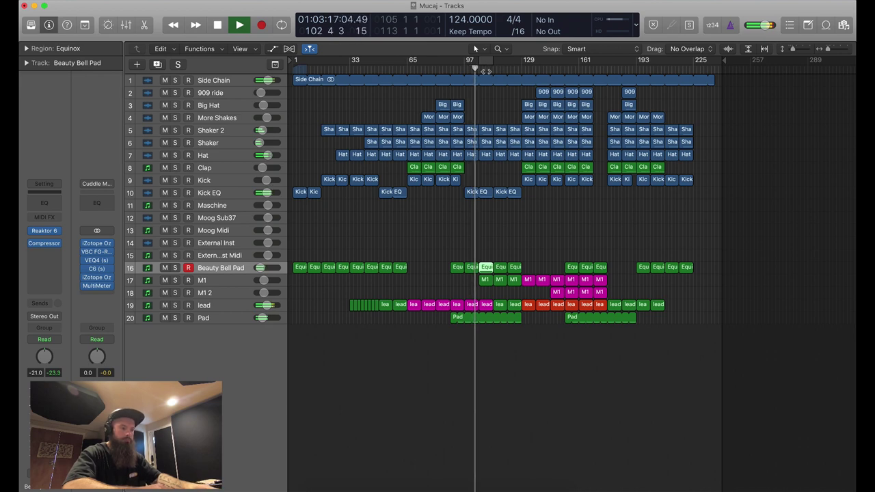
Enlarge the track rows, show automation, and examine the lanes from the percussion down to the lead and Pad tracks during playback
key("super+Down")
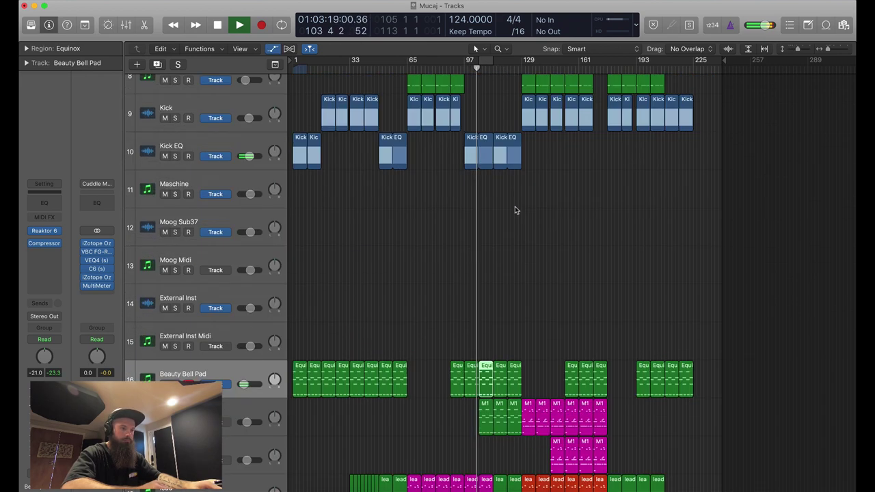
key("a")
scroll(516, 210, "up", 10)
scroll(516, 210, "up", 3)
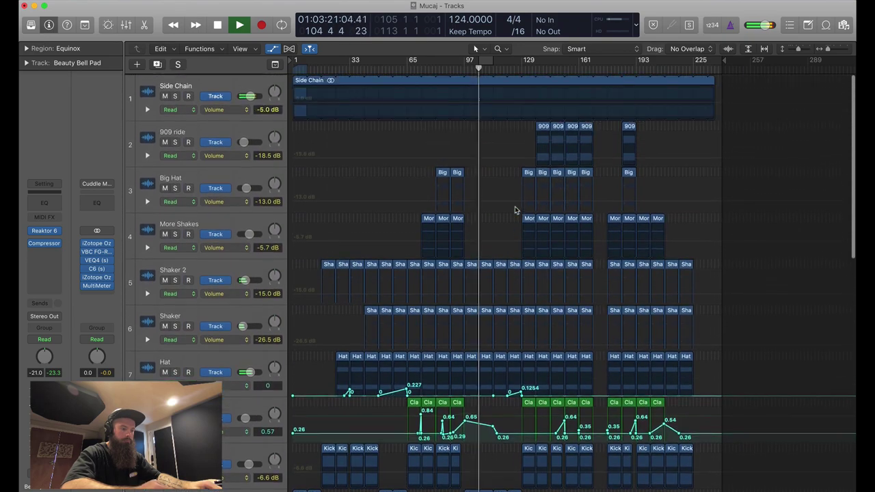
scroll(516, 210, "down", 10)
scroll(516, 210, "down", 3)
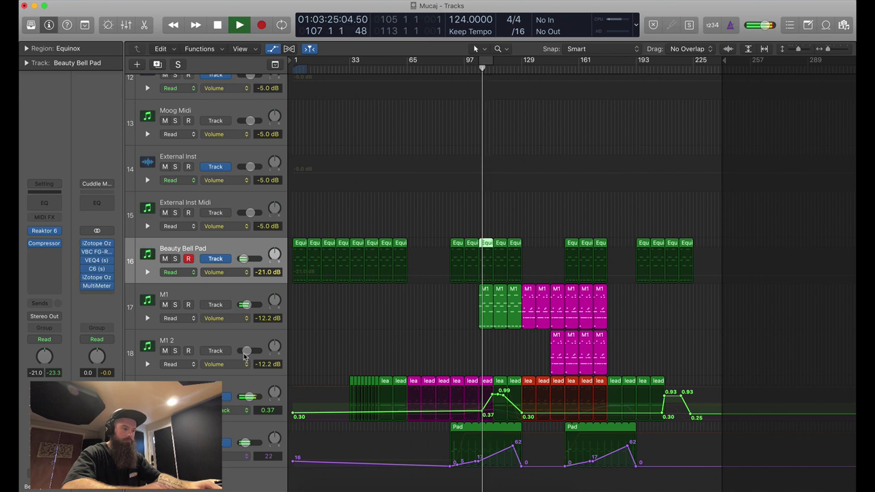
Open the lead track's Prophet-V2 and EchoBoy Jr plug-ins and display its EchoBoy Jr: Mix automation
left_click(235, 376)
left_click(38, 219)
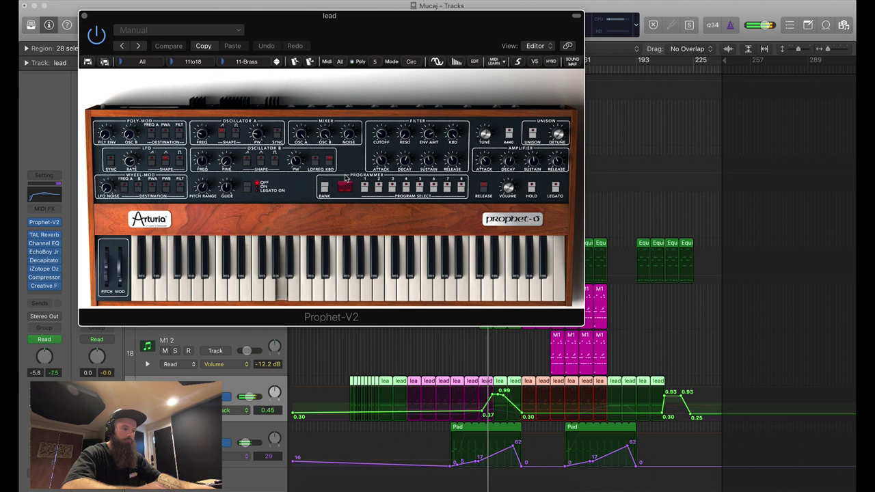
left_click(239, 409)
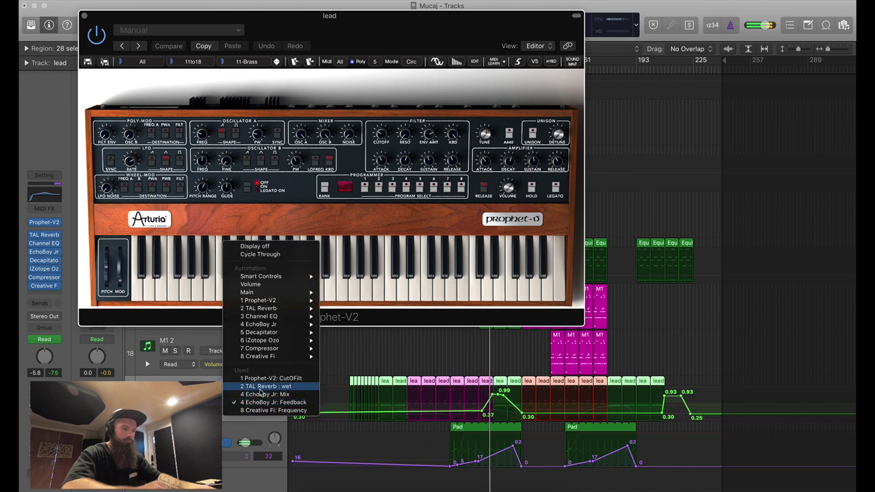
left_click(264, 395)
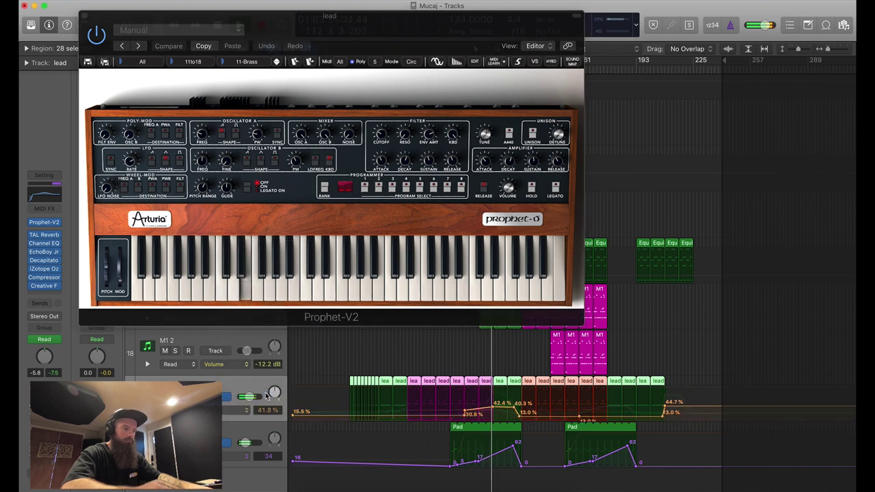
left_click(43, 252)
left_click_drag(286, 30, 520, 30)
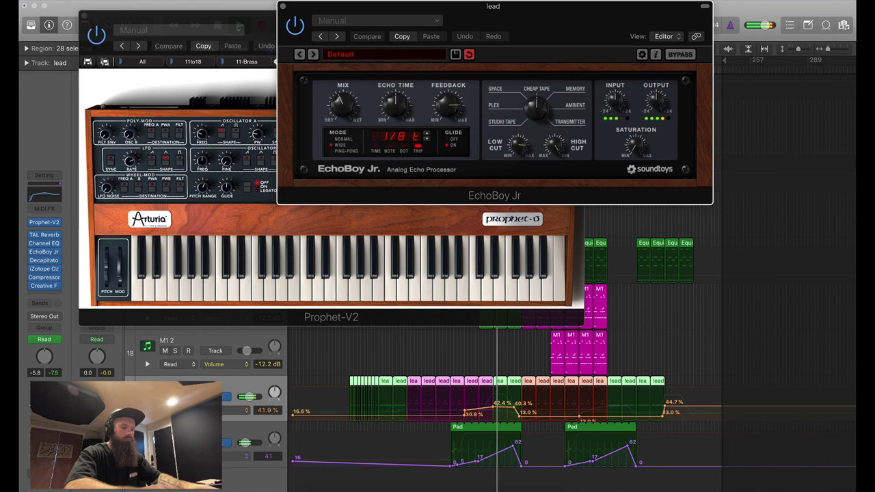
Solo the lead track, leave only its EchoBoy Jr window open, and move the playhead back to bar 99
key("s")
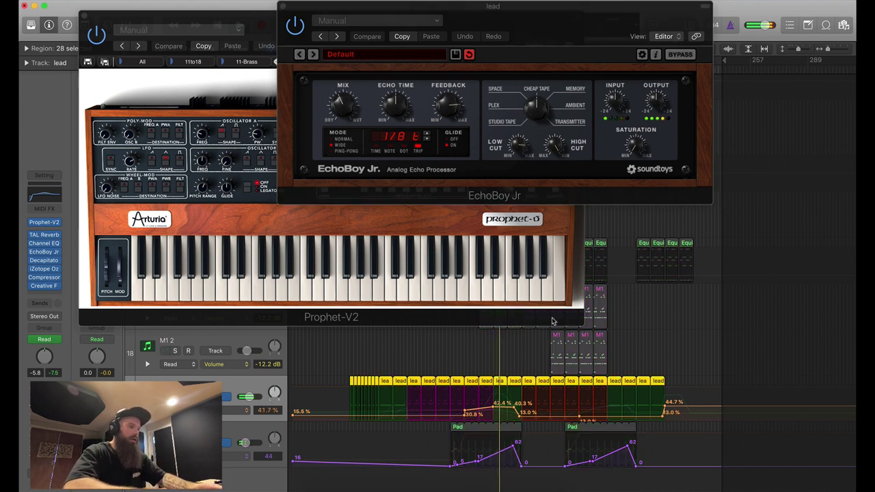
left_click(86, 16)
left_click_drag(495, 7, 202, 31)
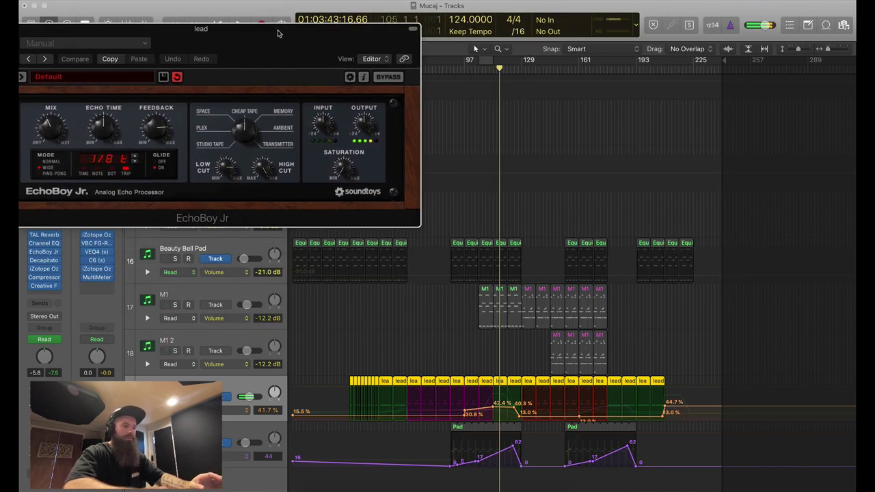
left_click(470, 68)
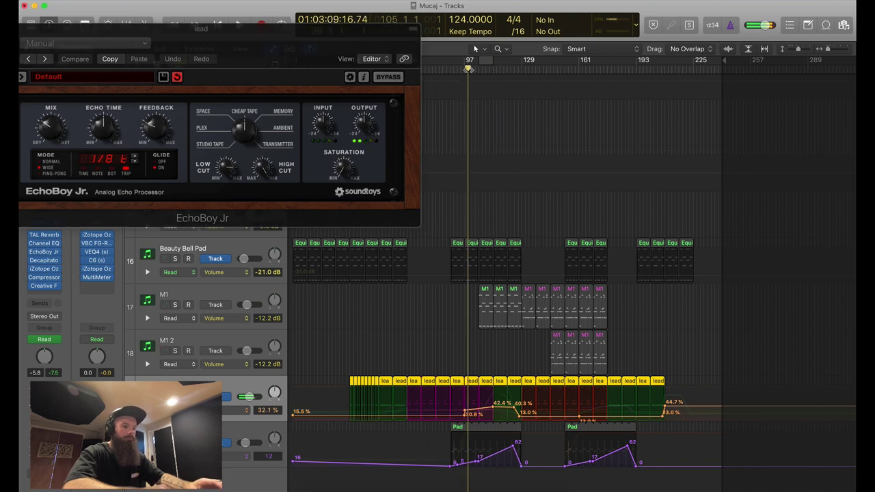
left_click_drag(269, 46, 327, 48)
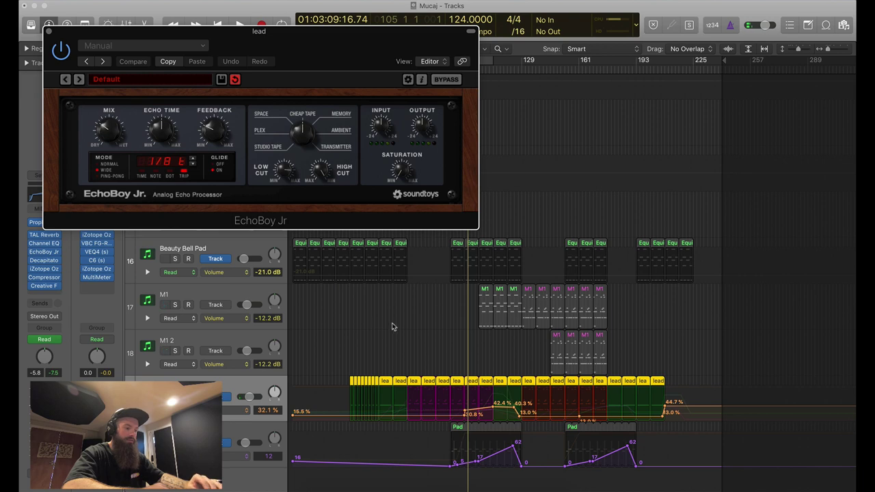
Display the lead track's TAL Reverb: wet automation, followed by its EchoBoy Jr: Mix and EchoBoy Jr: Feedback lanes
left_click(234, 414)
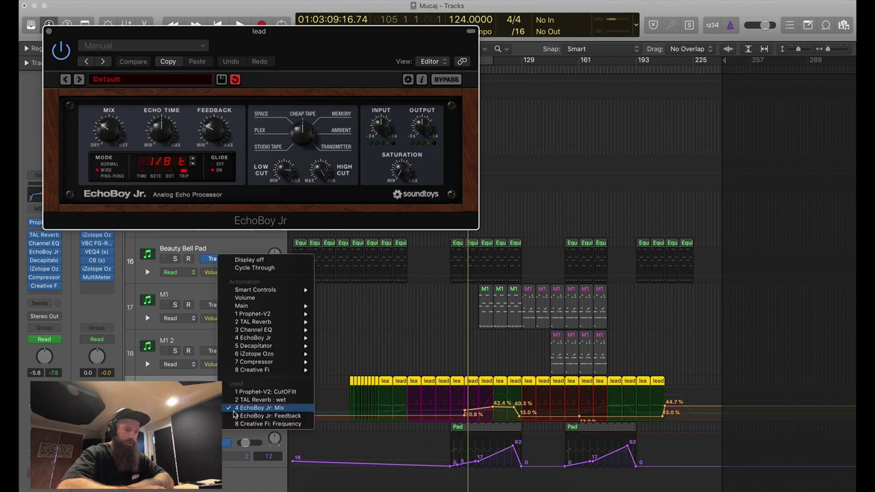
left_click(240, 407)
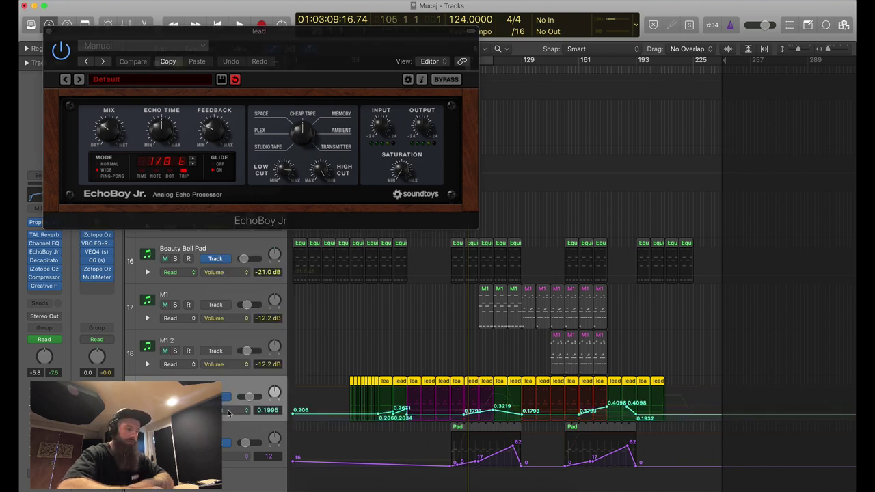
left_click(228, 413)
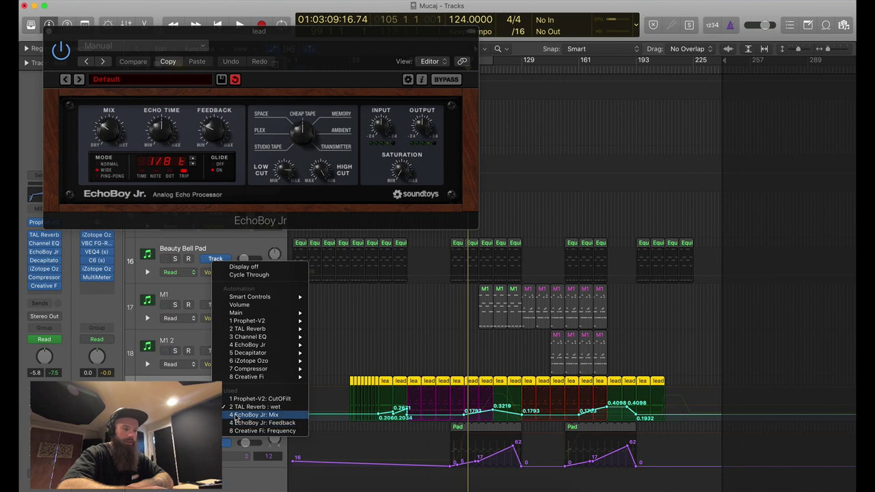
left_click(236, 417)
left_click(241, 411)
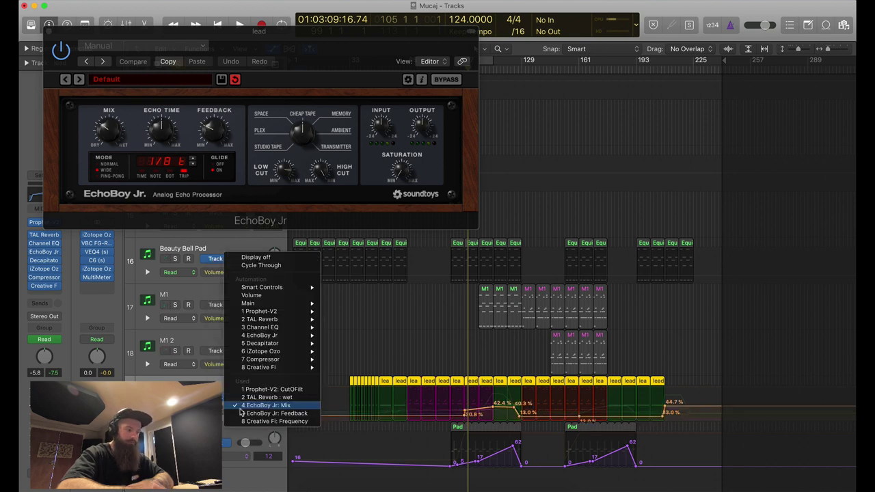
left_click(243, 416)
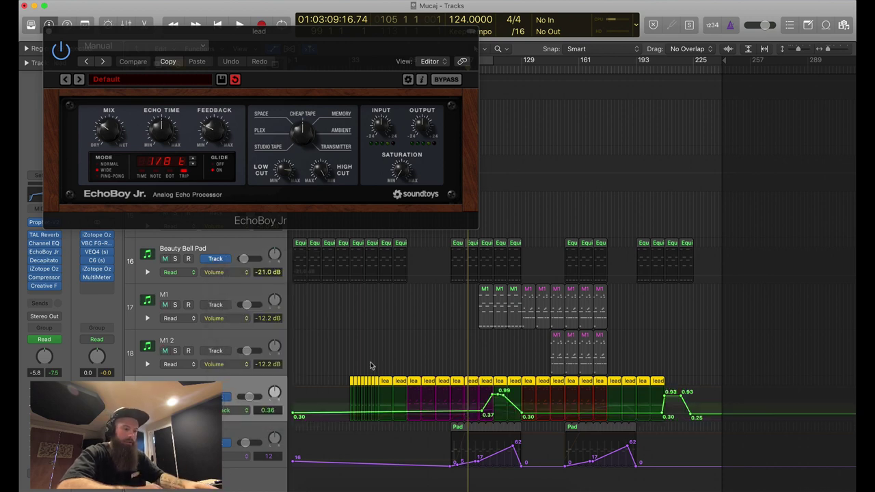
Audition the soloed lead from about bar 103 through its EchoBoy Jr: Feedback automation rise, jumping ahead to bar 121
key("z")
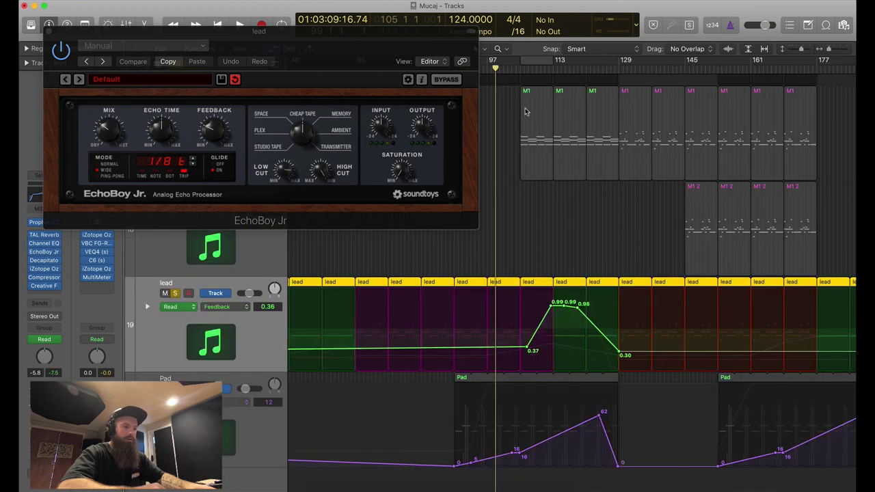
left_click(519, 77)
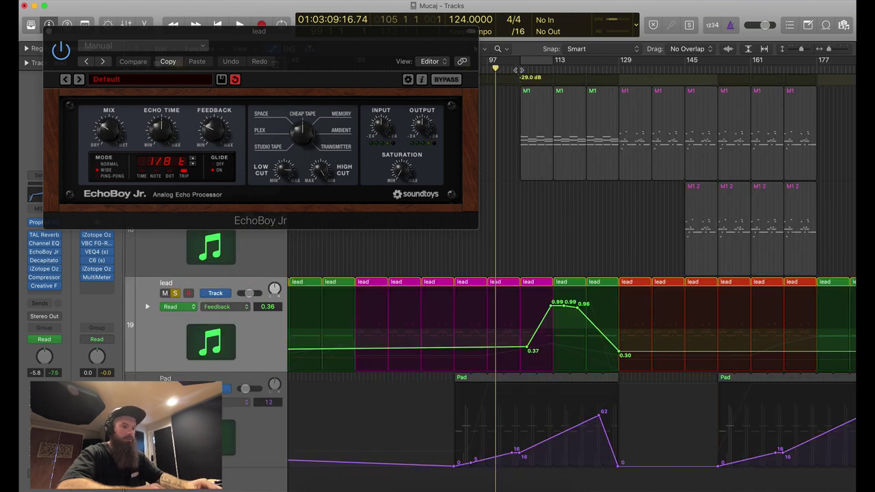
left_click(518, 68)
key("space")
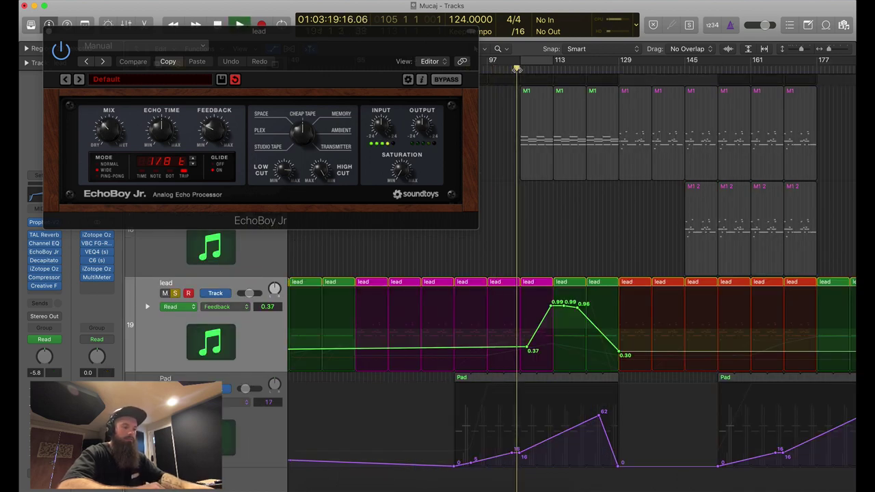
left_click(537, 68)
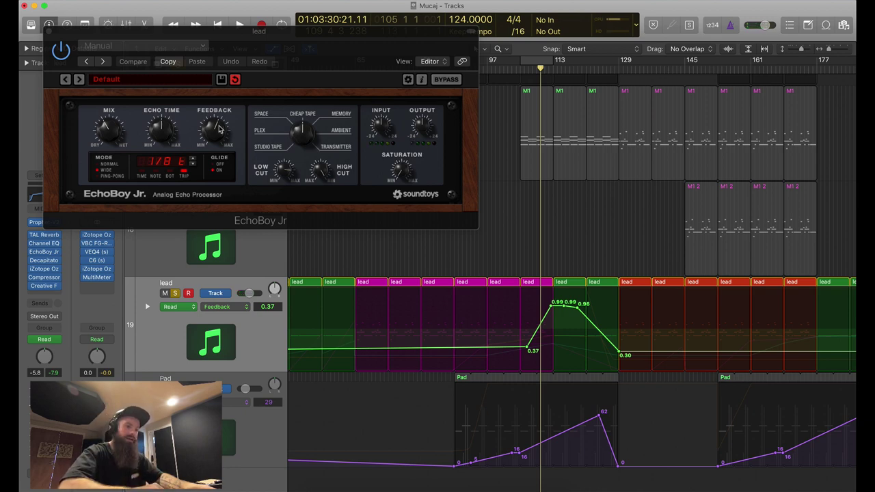
key("space")
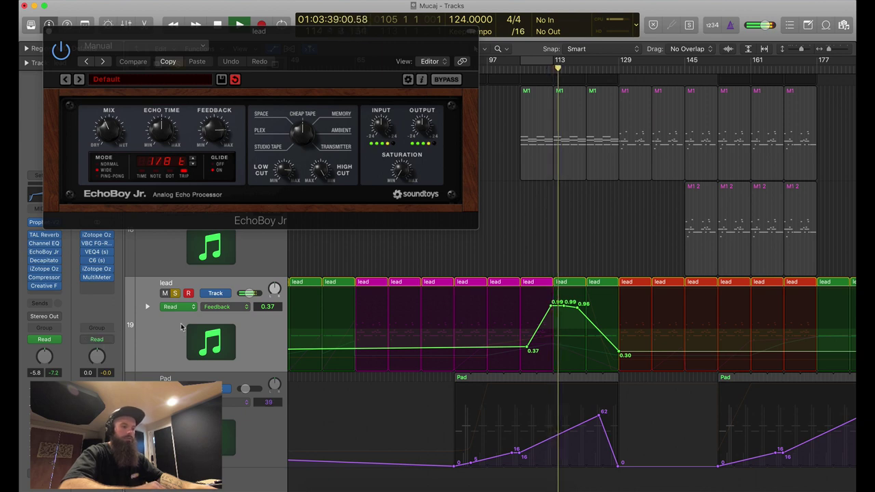
left_click(586, 69)
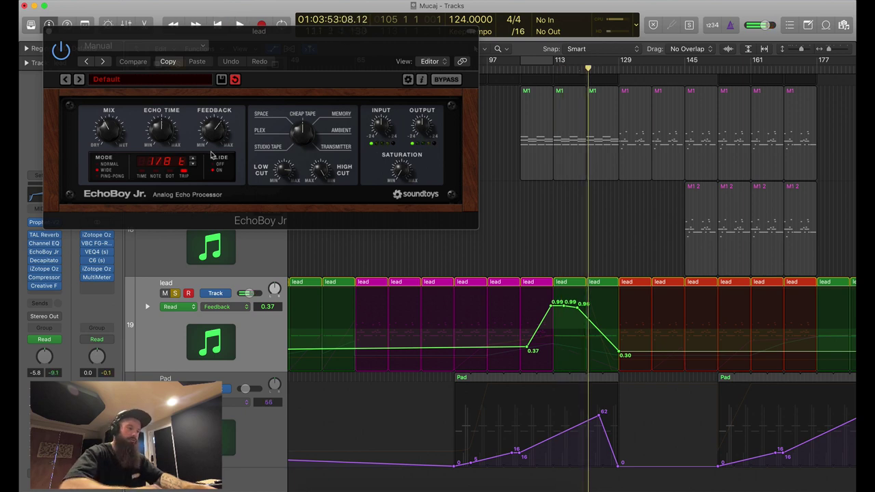
Clear the lead's solo, select the Pad track, and play the full mix from about bar 111 with the EchoBoy Jr window closed
left_click(175, 293)
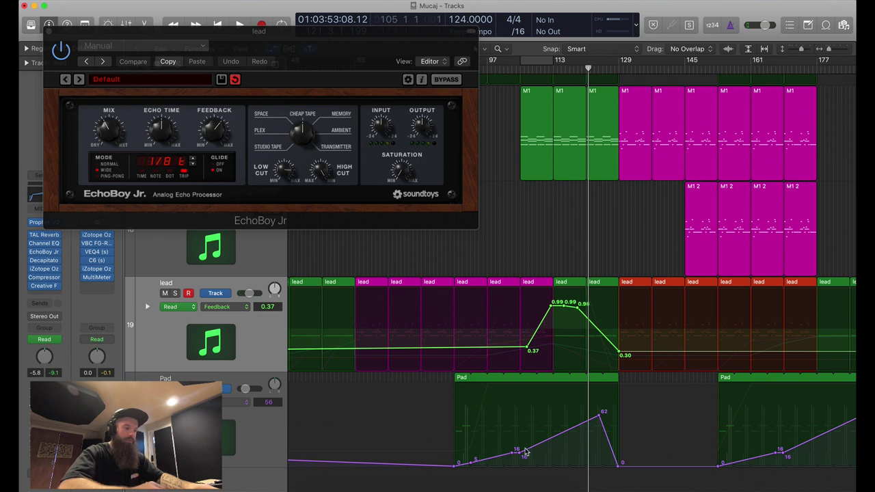
left_click(253, 448)
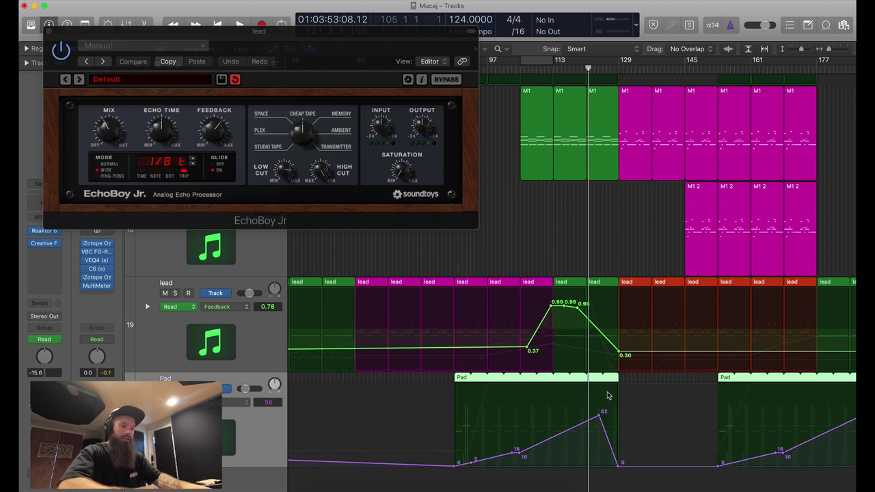
key("space")
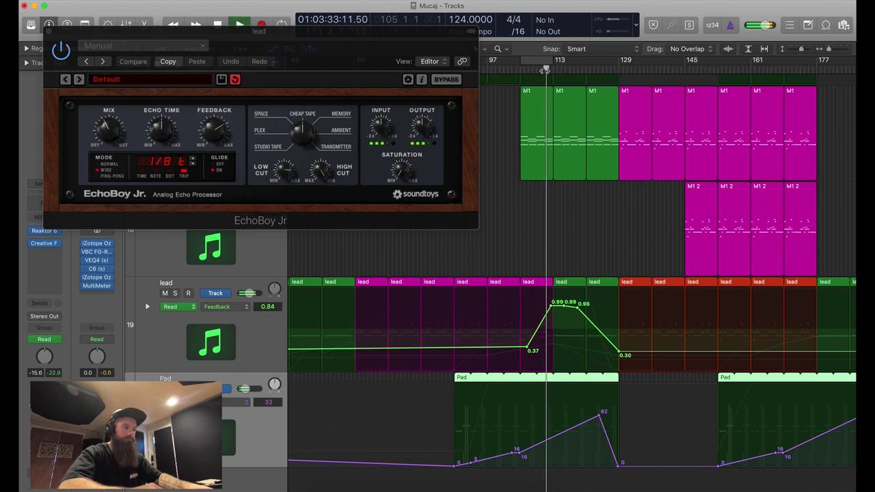
left_click(50, 31)
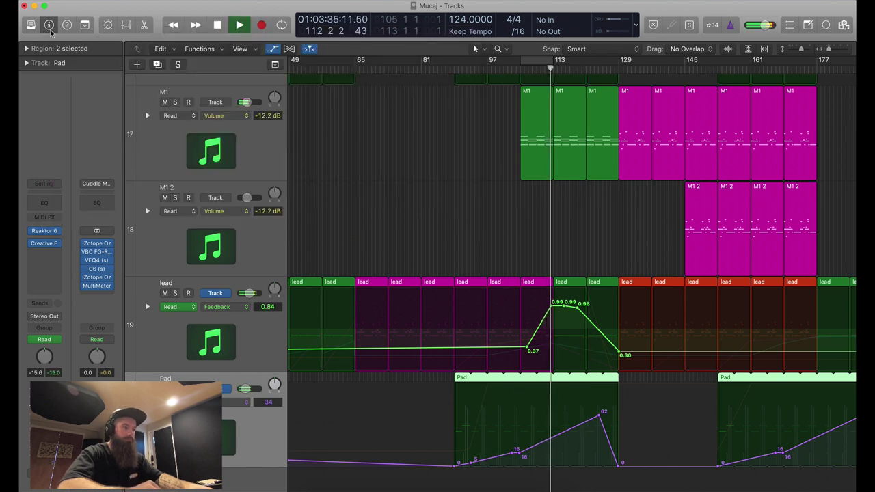
Activate Read automation on the M1 track, play the mix on to bar 130, and hide the track automation
left_click(177, 117)
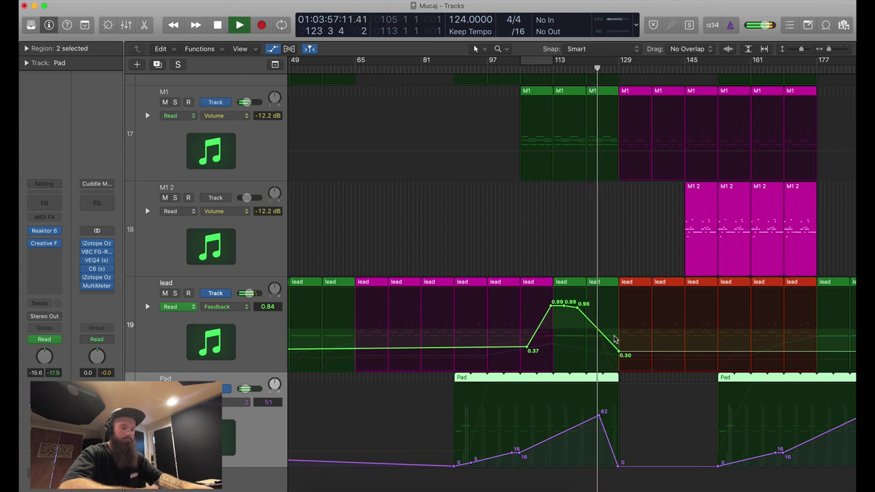
key("space")
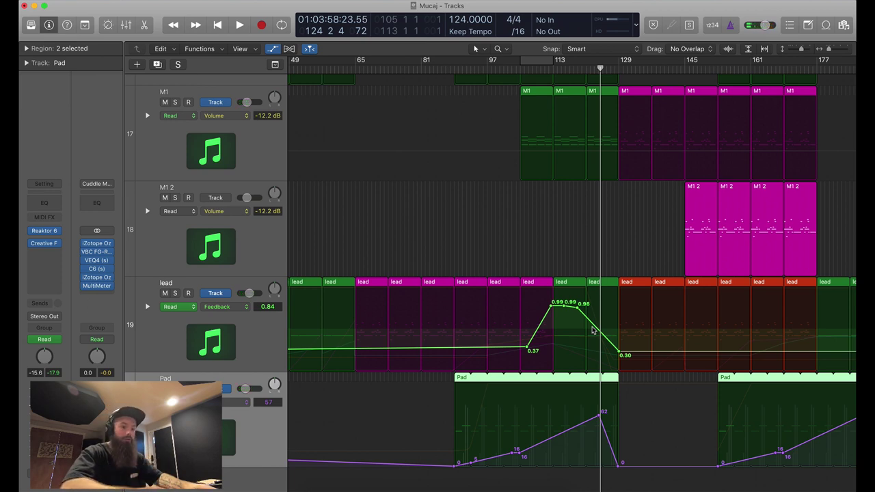
key("space")
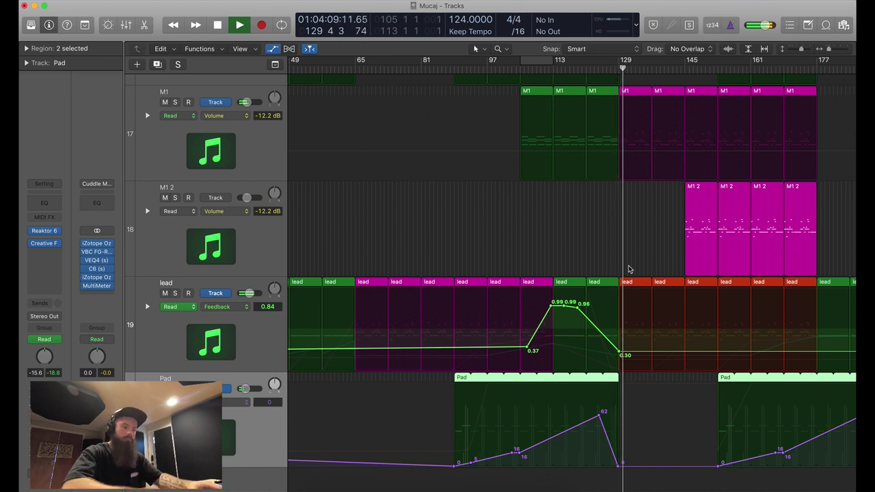
key("a")
key("space")
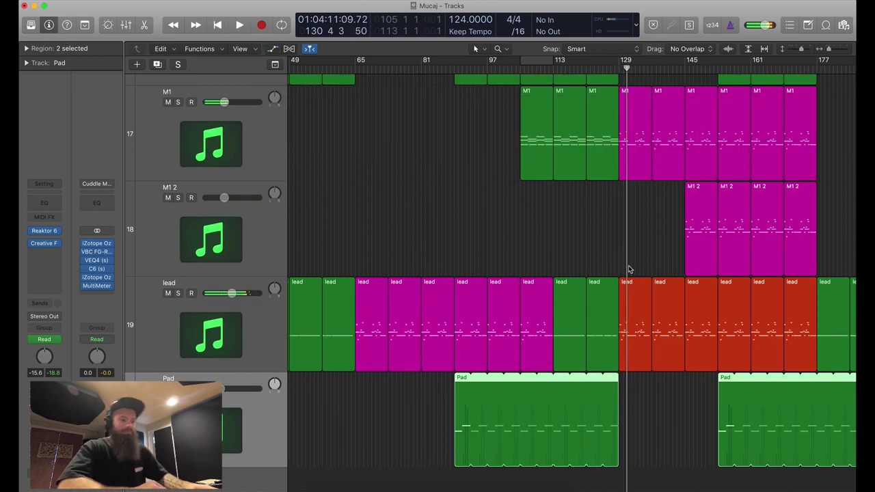
Select the M1 region at bar 129, audition the M1 track in solo from around bar 105, and clear its solo
scroll(594, 185, "up", 3)
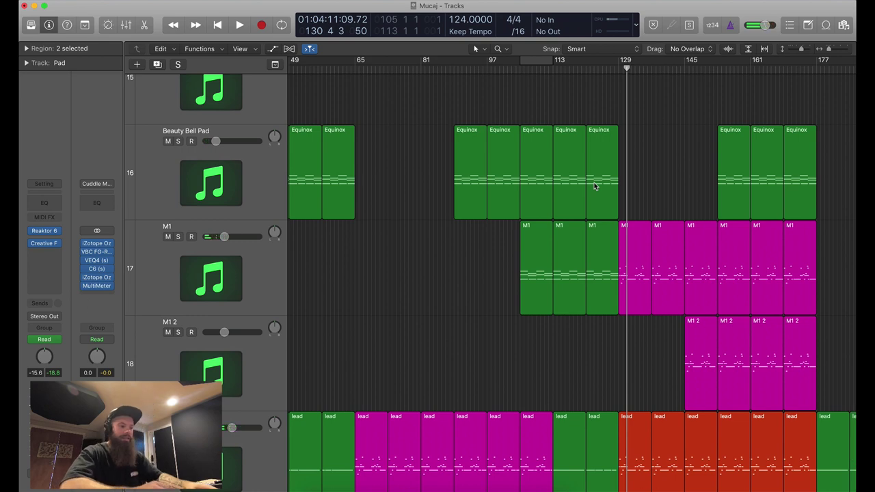
left_click_drag(650, 264, 547, 378)
left_click(533, 200)
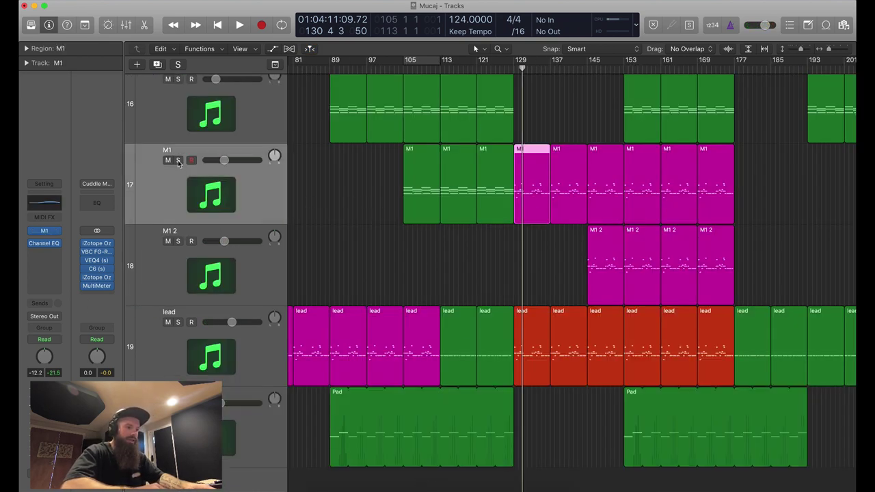
left_click(178, 160)
key("space")
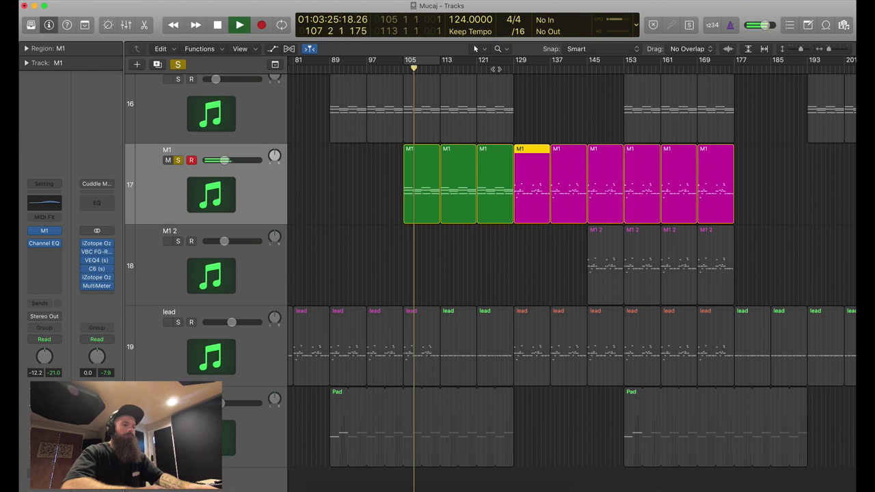
key("space")
left_click(179, 160)
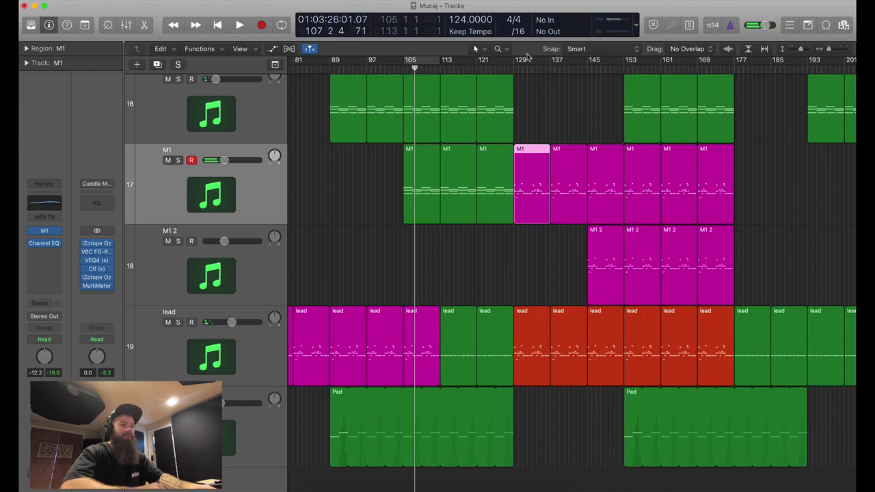
Set the cycle range to bars 129–137 and examine the notes of the lead region at bar 129 in the Piano Roll
left_click_drag(518, 63, 549, 64)
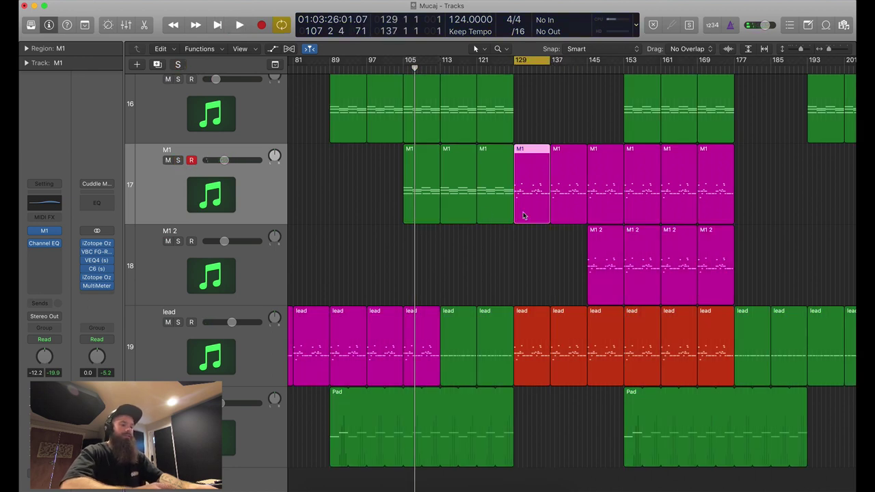
double_click(534, 313)
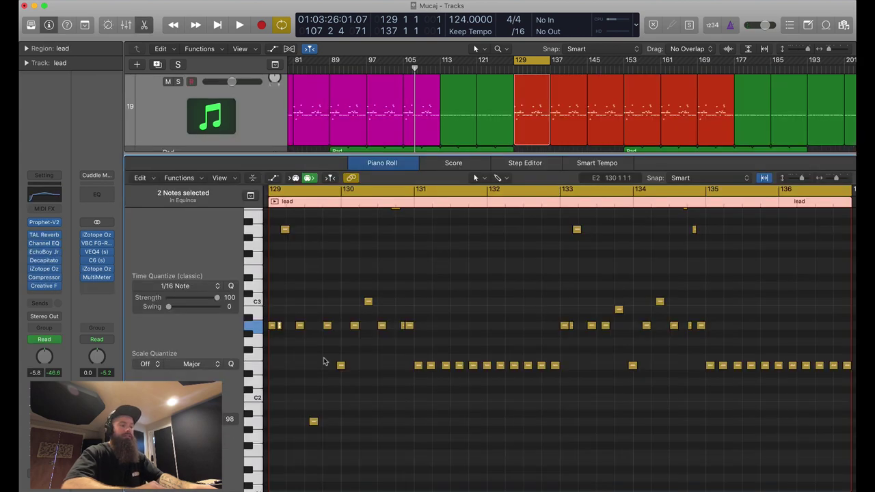
scroll(534, 103, "up", 1)
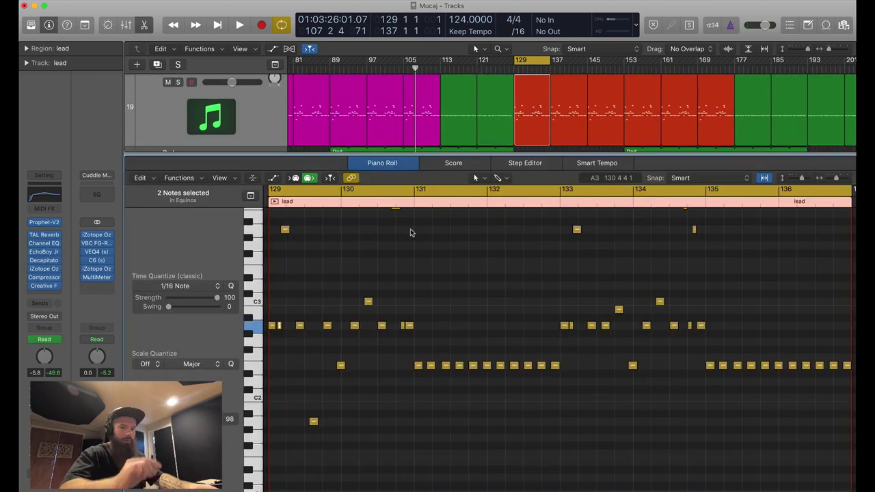
scroll(410, 232, "up", 2)
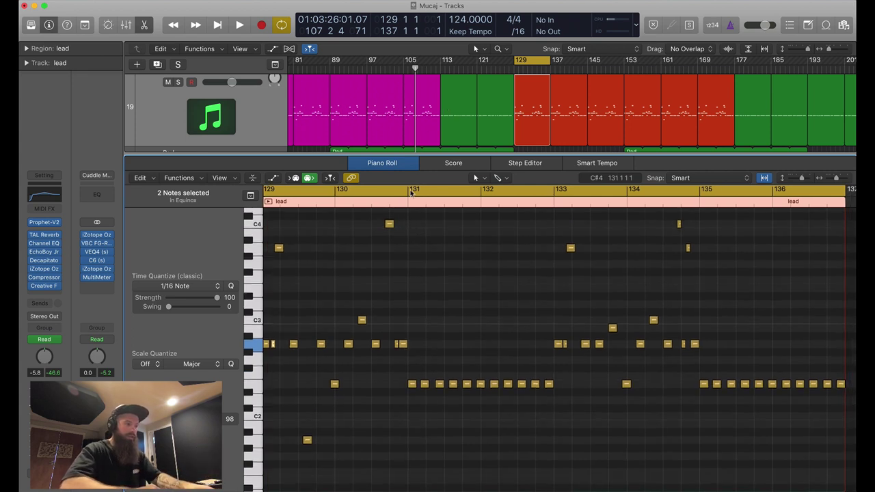
Solo the lead track, play its pattern from bar 129 to bar 131, and close the Piano Roll
left_click(178, 82)
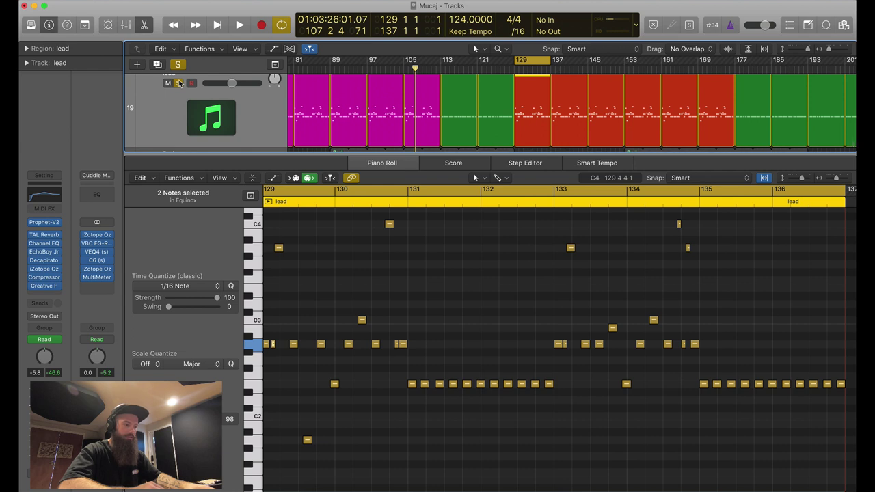
key("space")
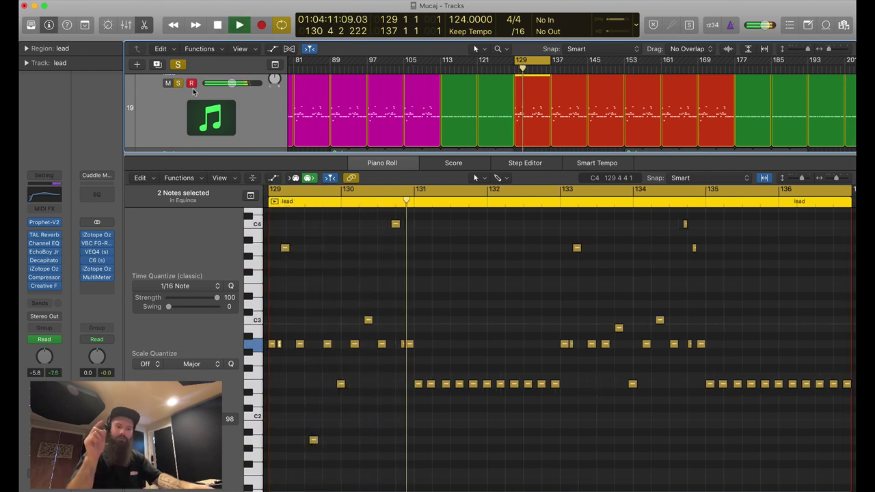
key("space")
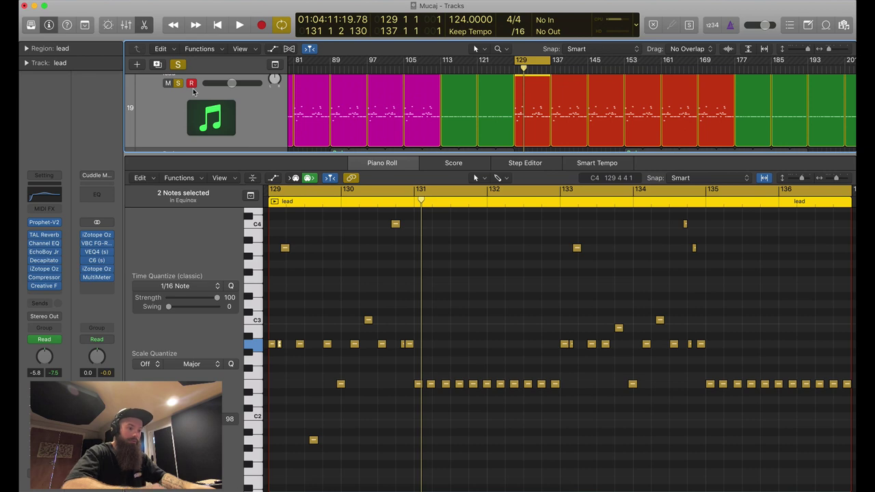
key("e")
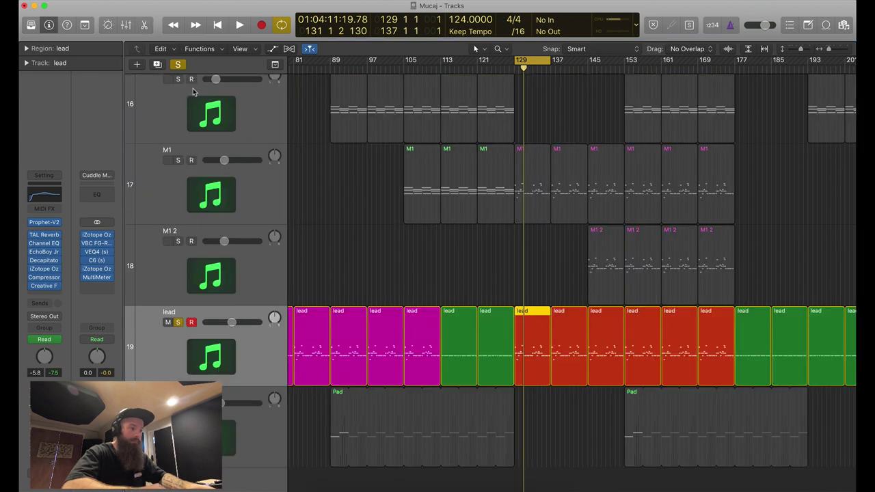
Solo the M1 track alongside the lead, audition both from bar 129, and clear both solos
left_click(178, 160)
left_click(171, 188)
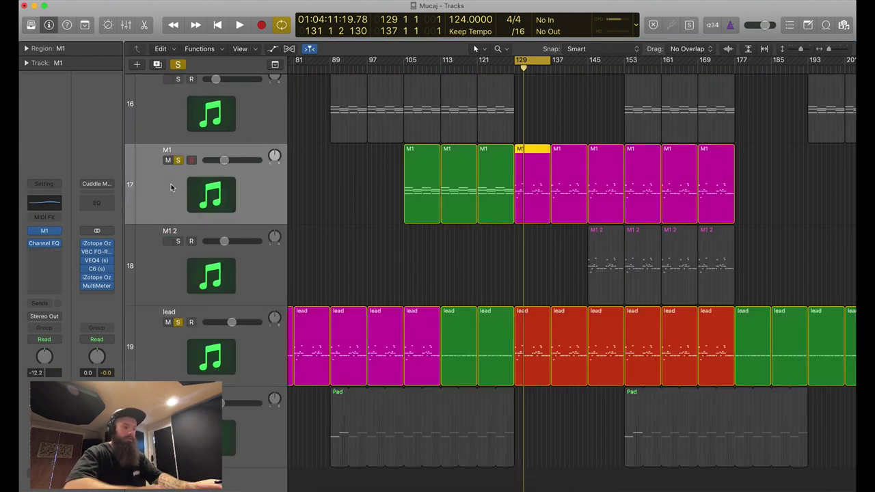
key("space")
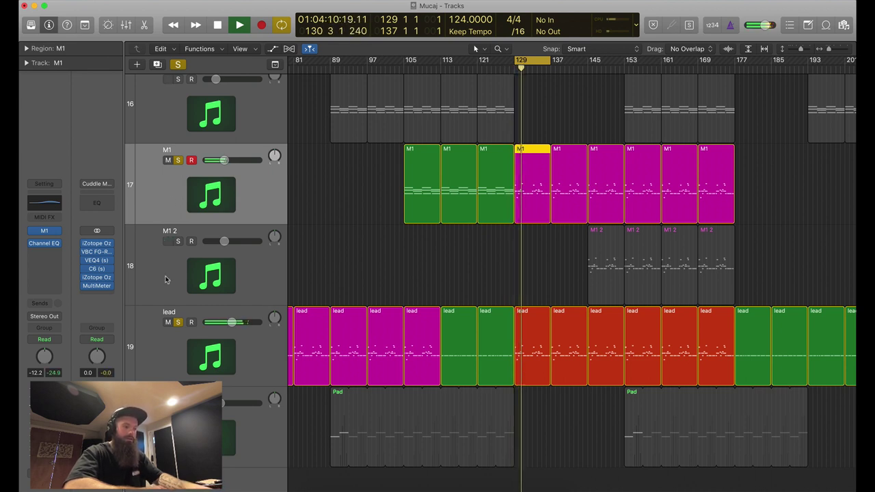
key("space")
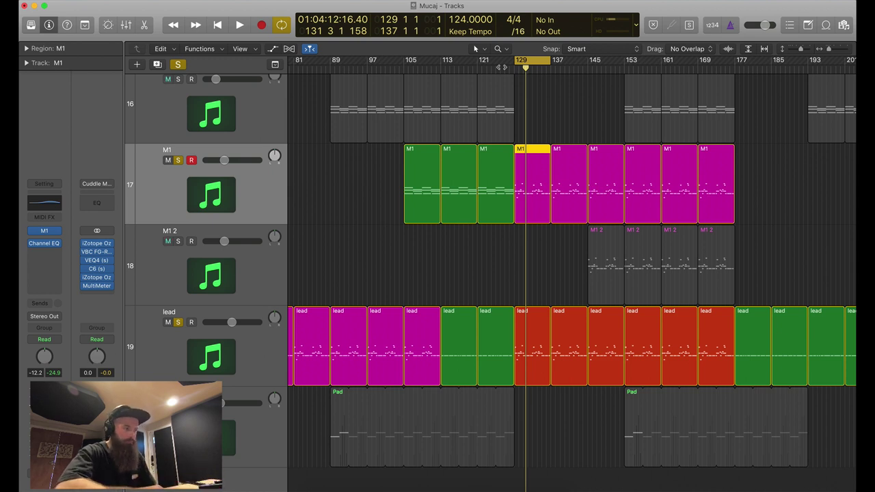
left_click(179, 160)
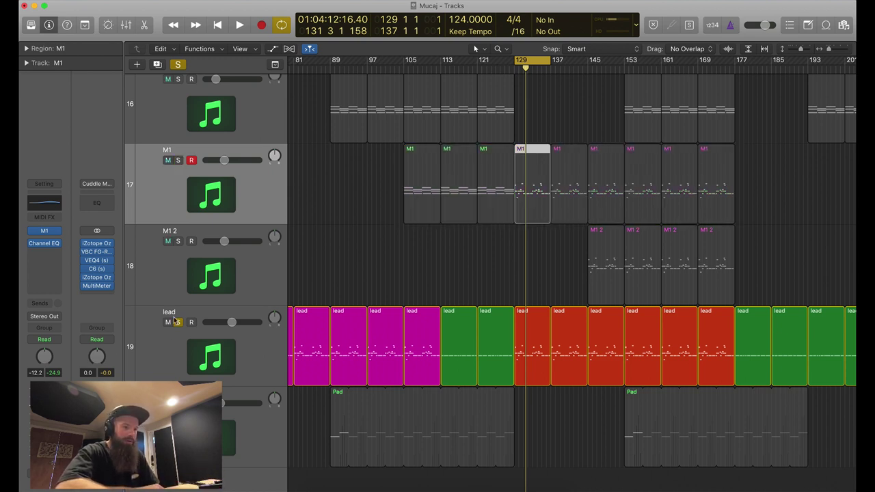
left_click(178, 322)
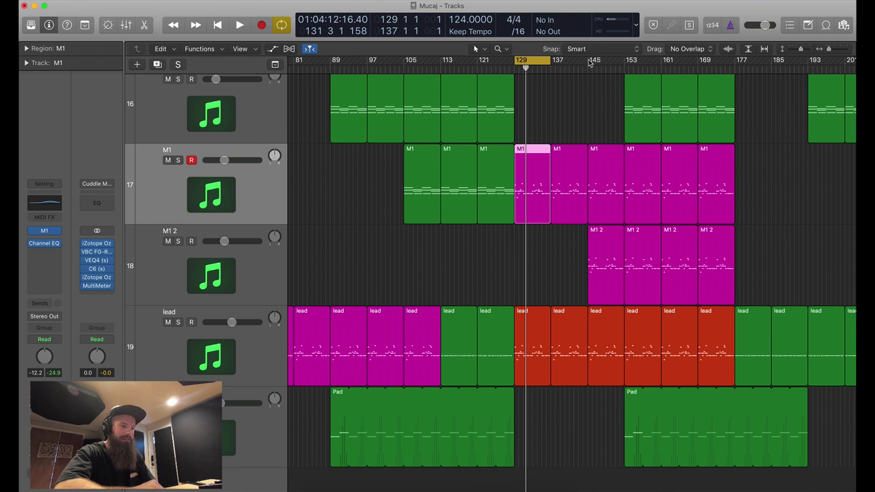
Set the cycle range to bars 145–153 and audition the M1 2 track in solo
left_click_drag(590, 61, 625, 61)
left_click(189, 254)
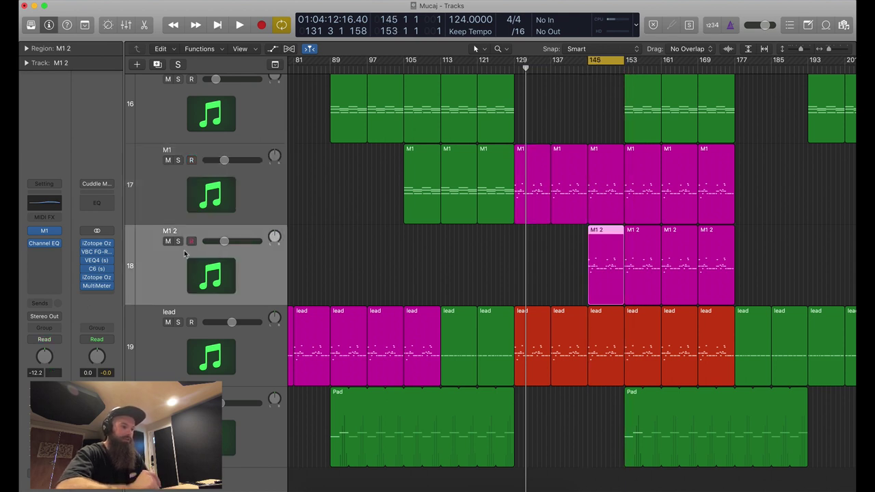
left_click(177, 242)
key("space")
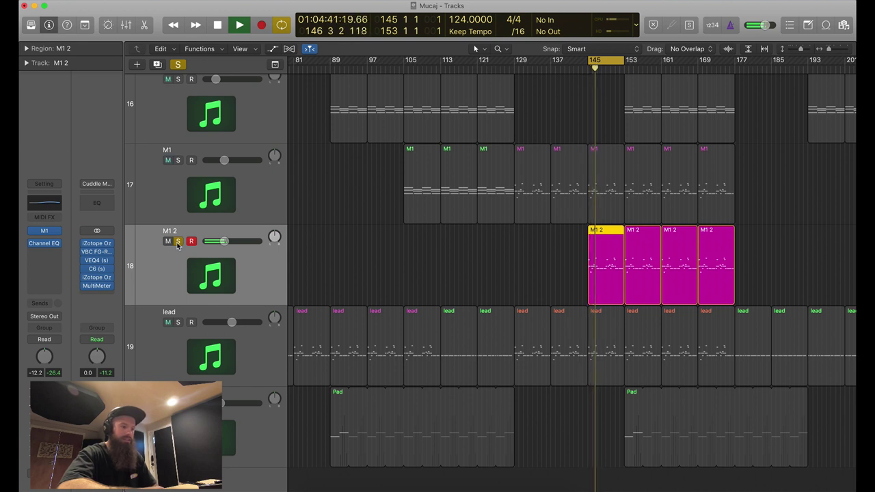
key("space")
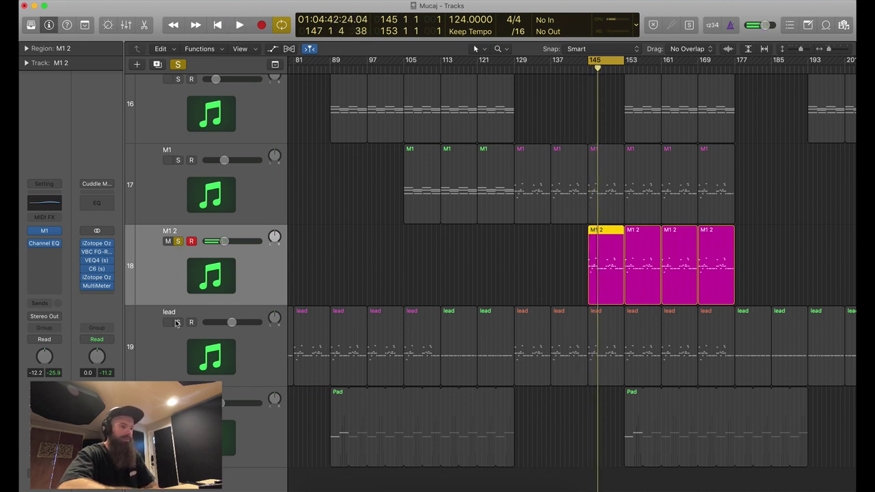
Add the lead and M1 tracks to the soloed M1 2 and play all three layers together from bar 145
left_click(178, 322)
left_click(178, 160)
key("space")
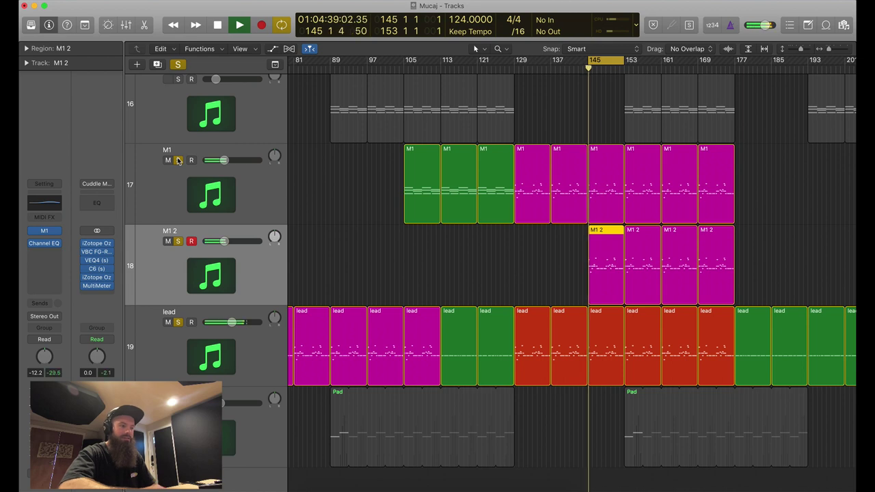
Open the M1 2 region at bar 145 in the Piano Roll, play it with the soloed layers, and stop
double_click(596, 234)
scroll(486, 131, "down", 2)
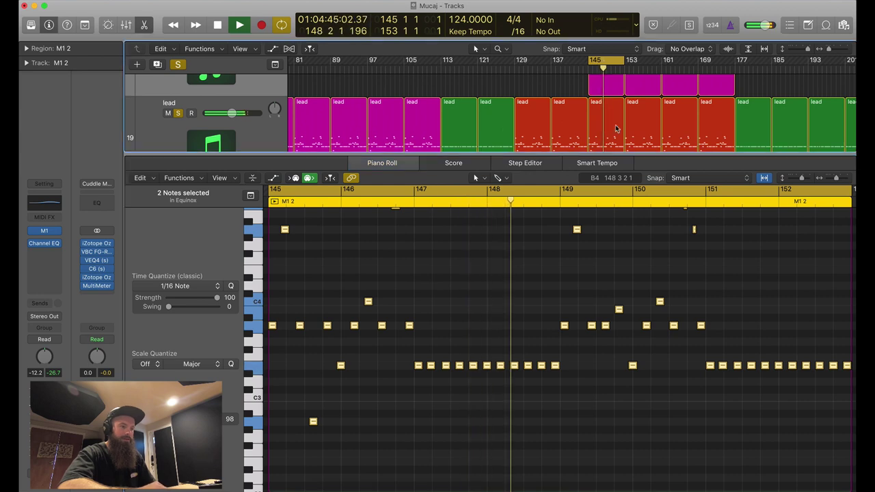
scroll(616, 128, "up", 2)
key("space")
scroll(552, 353, "up", 3)
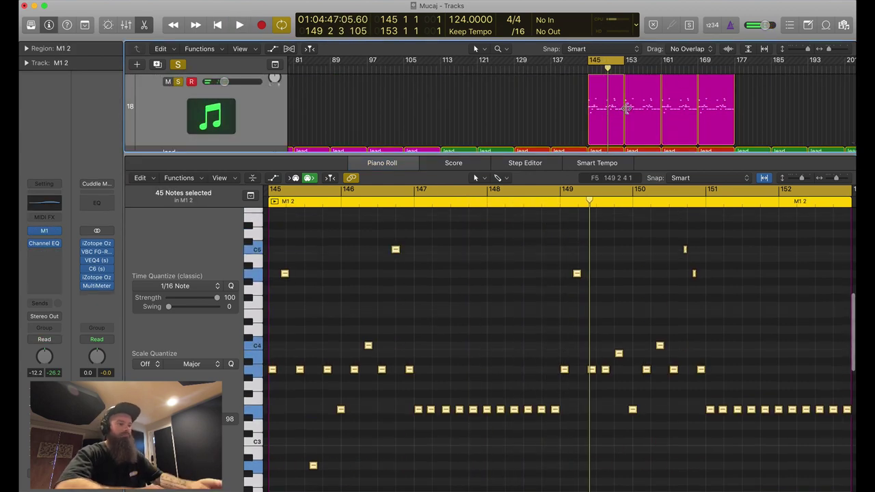
Overlay the bar 145 lead region's notes with the M1 2 notes in the Piano Roll, and clear the region selection
scroll(626, 108, "down", 2)
left_click(610, 117, "shift")
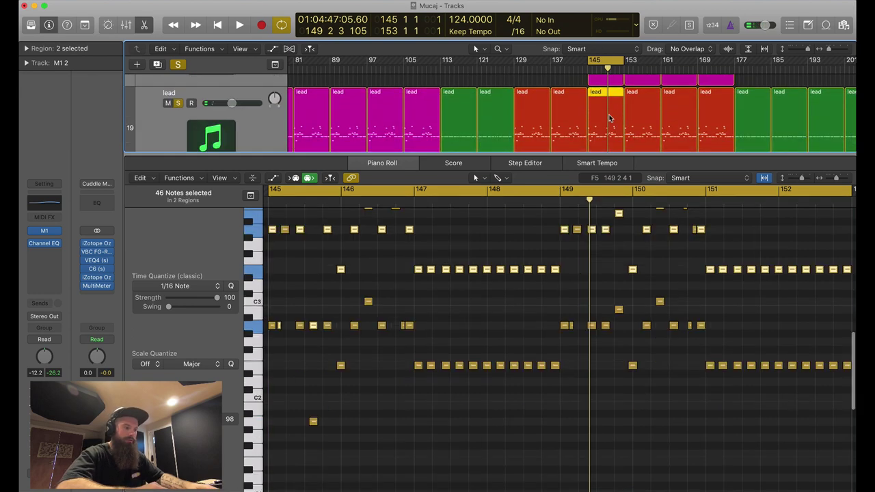
scroll(524, 292, "up", 3)
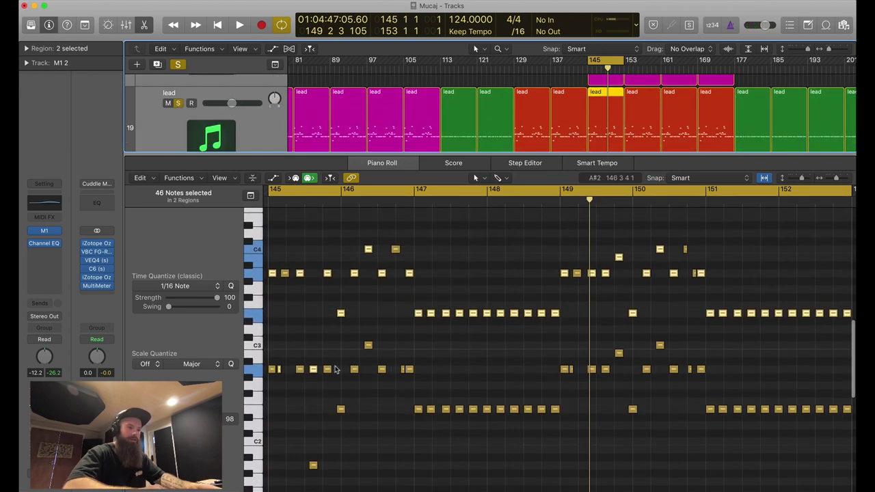
left_click(567, 83)
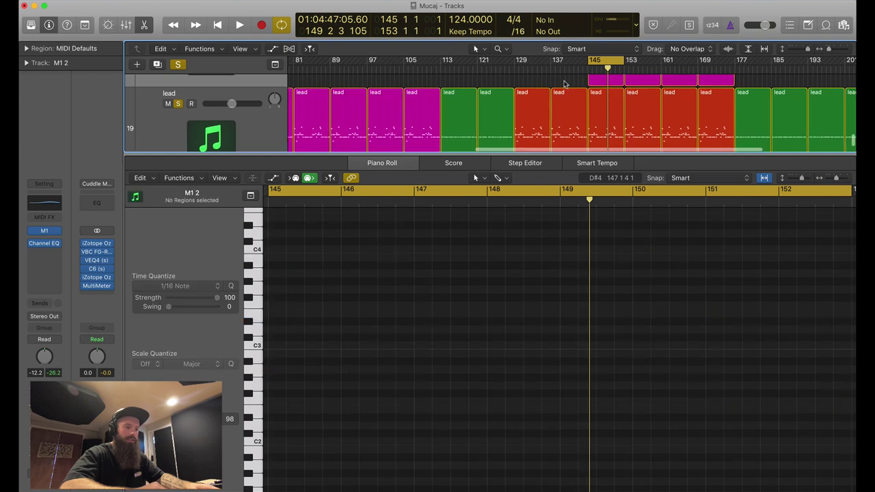
Compare the notes of the M1 2 region at bar 145 with the lead region at bar 65
left_click(599, 117)
scroll(600, 116, "up", 1)
left_click(599, 117)
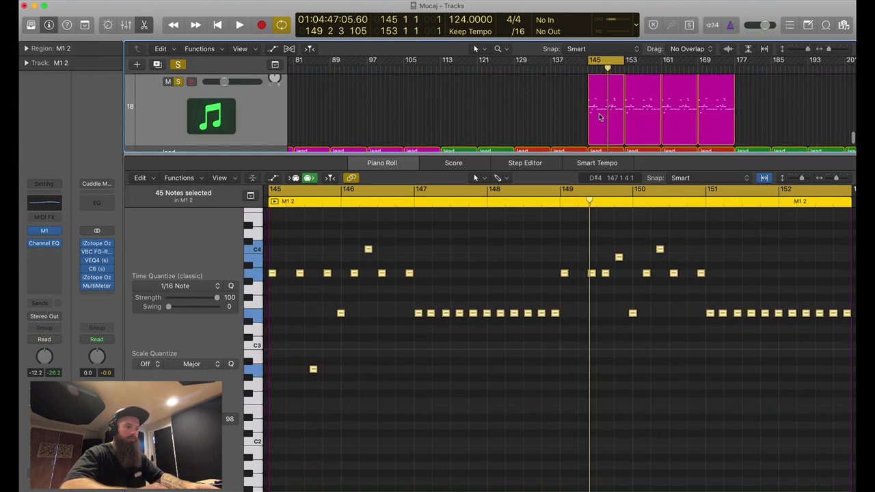
scroll(600, 117, "left", 5)
scroll(600, 117, "up", 1)
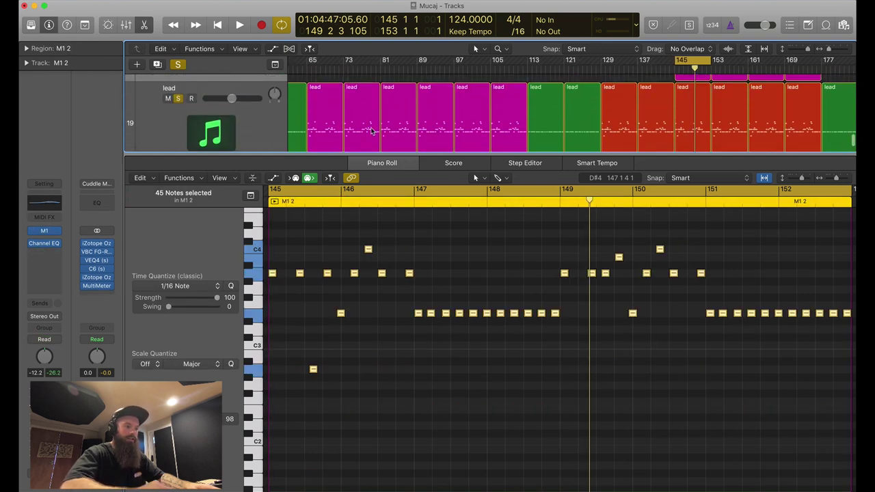
left_click(325, 123)
Compare the M1 2, lead and M1 regions' note positions at bar 145, and close the Piano Roll
scroll(552, 125, "right", 2)
scroll(553, 125, "up", 2)
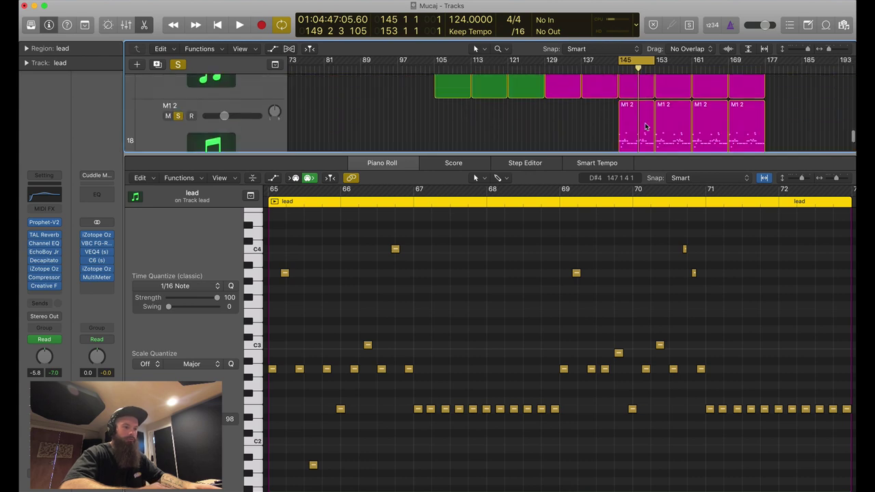
left_click(645, 126)
scroll(645, 126, "down", 1)
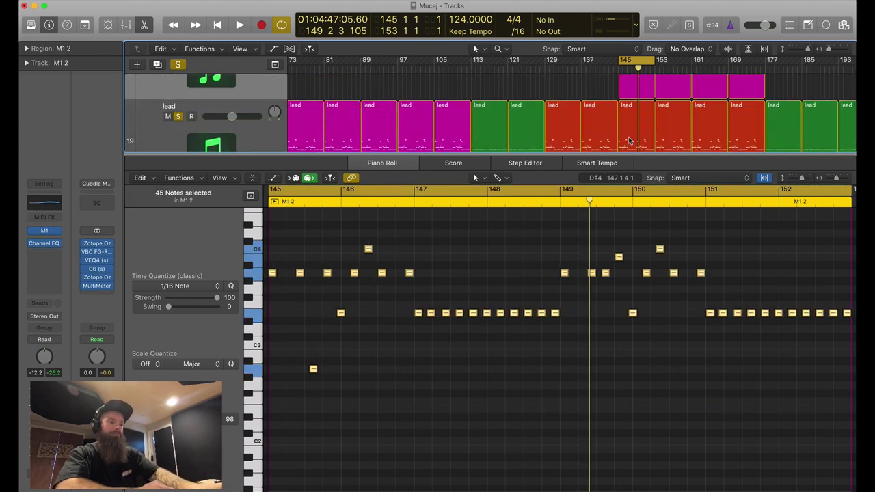
scroll(630, 124, "up", 1)
left_click(632, 86)
scroll(632, 85, "up", 1)
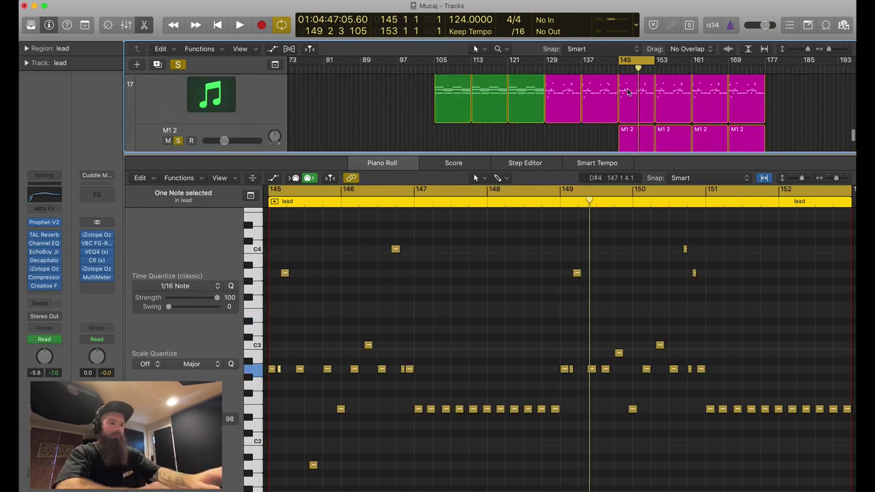
scroll(628, 89, "down", 1)
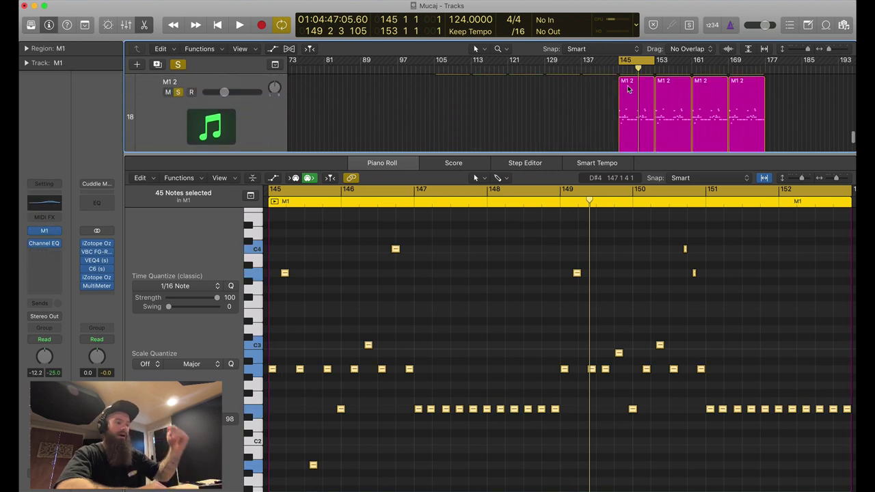
left_click(643, 113)
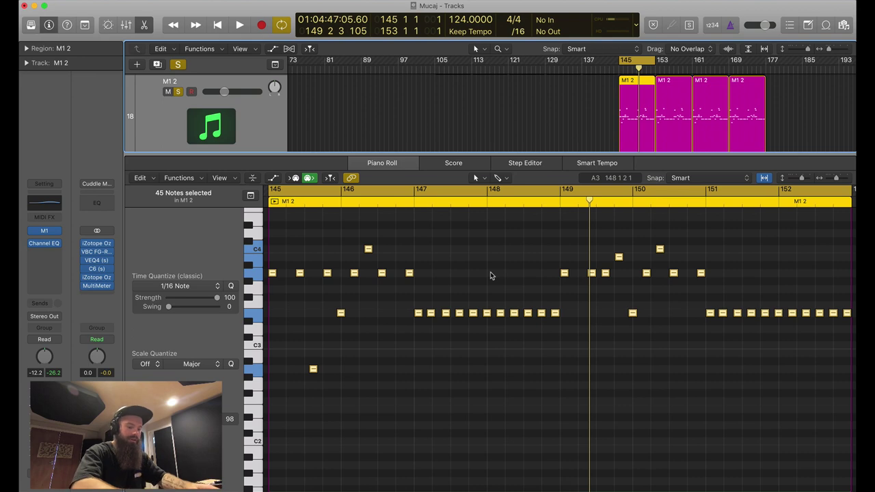
key("p")
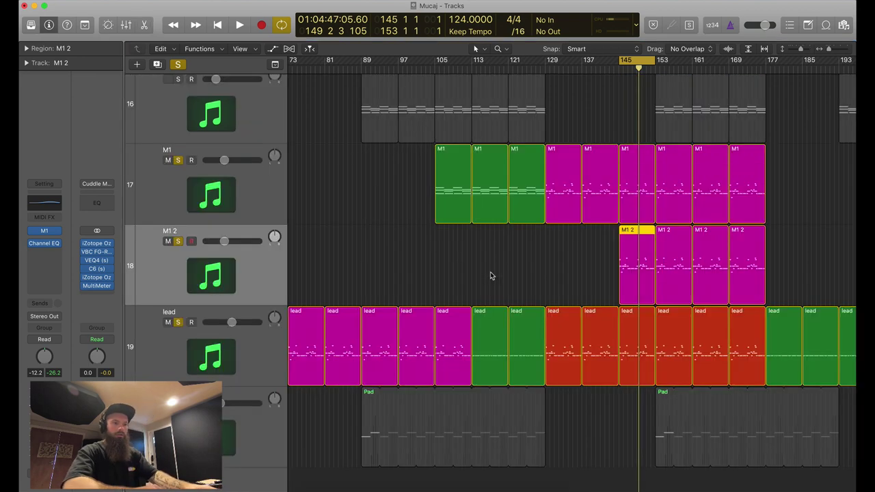
Play the soloed M1, M1 2 and lead layers together from bar 145, stop, and clear all solos
key("space")
scroll(668, 121, "up", 3)
scroll(668, 122, "right", 1)
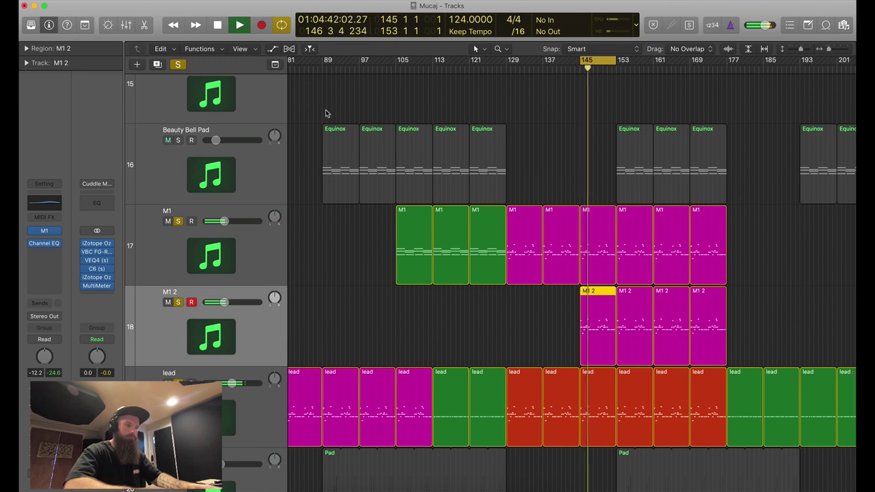
key("space")
left_click(178, 64)
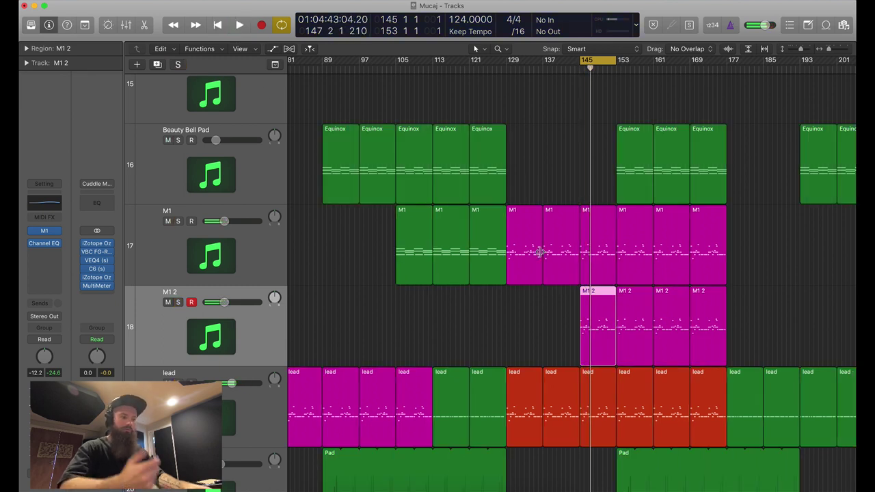
Play the full mix from bar 145, turn off cycle mode, and skip ahead to about bar 153
key("space")
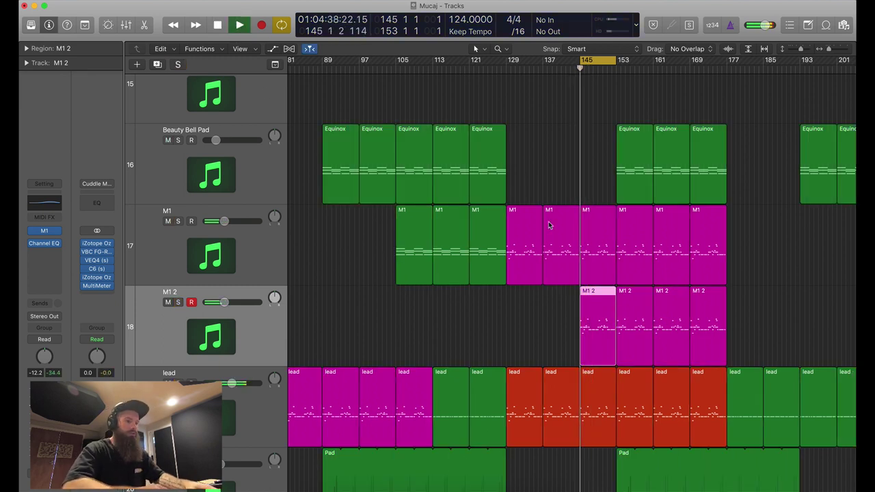
left_click(580, 201, "ctrl+alt")
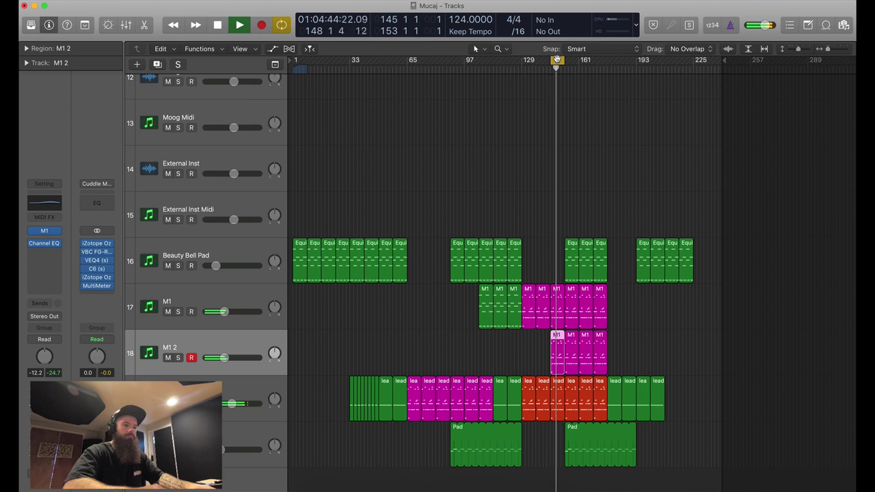
left_click(558, 59)
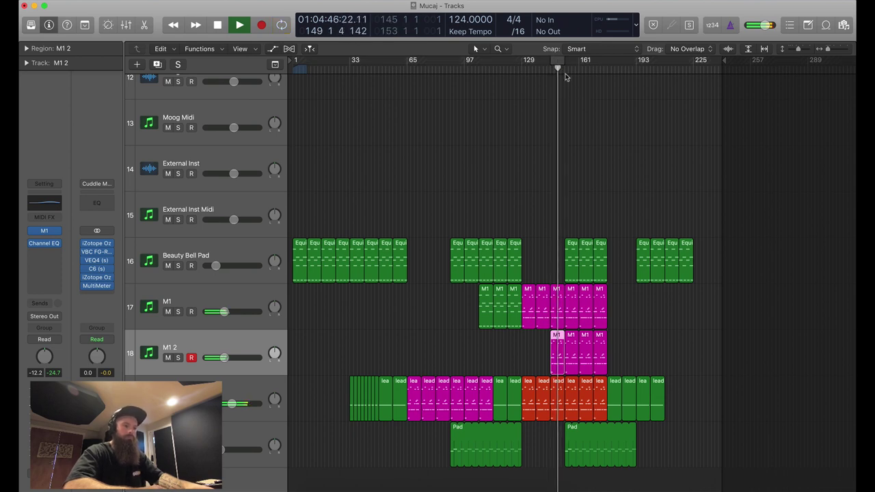
left_click_drag(559, 69, 564, 69)
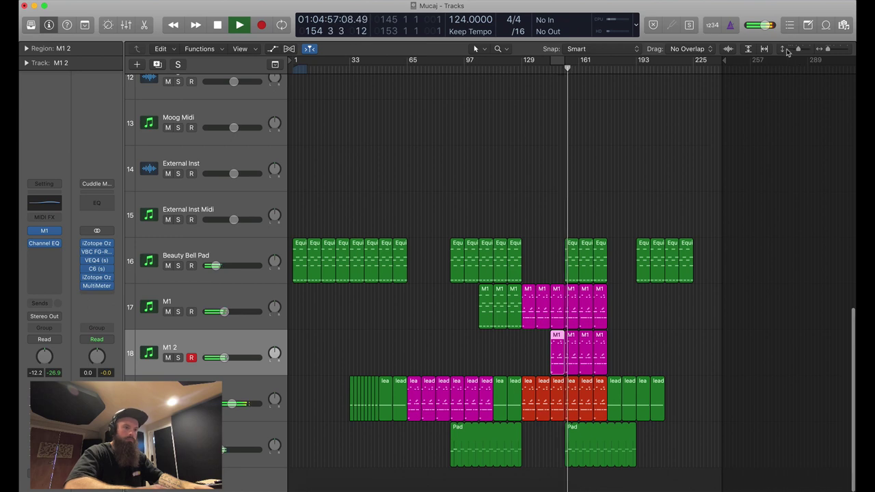
Audition the full arrangement across all tracks, skipping to about bar 169 and about bar 177, and stop playback
left_click_drag(786, 52, 791, 52)
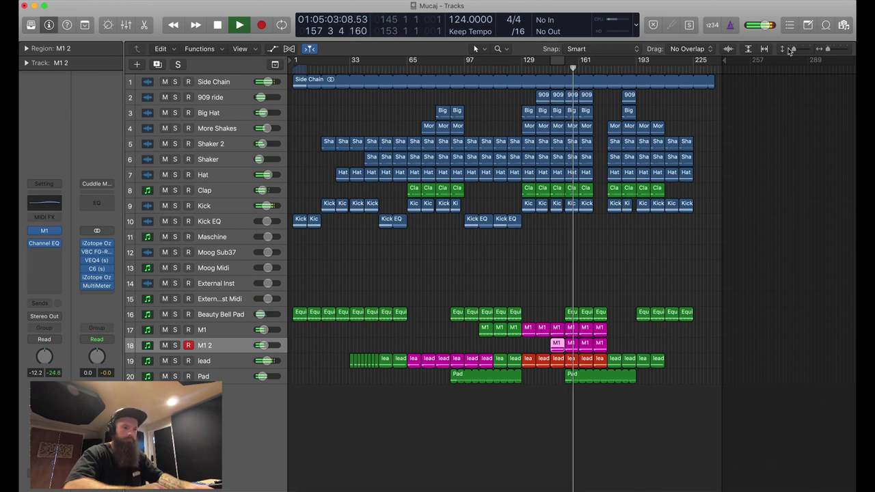
mouse_move(848, 7)
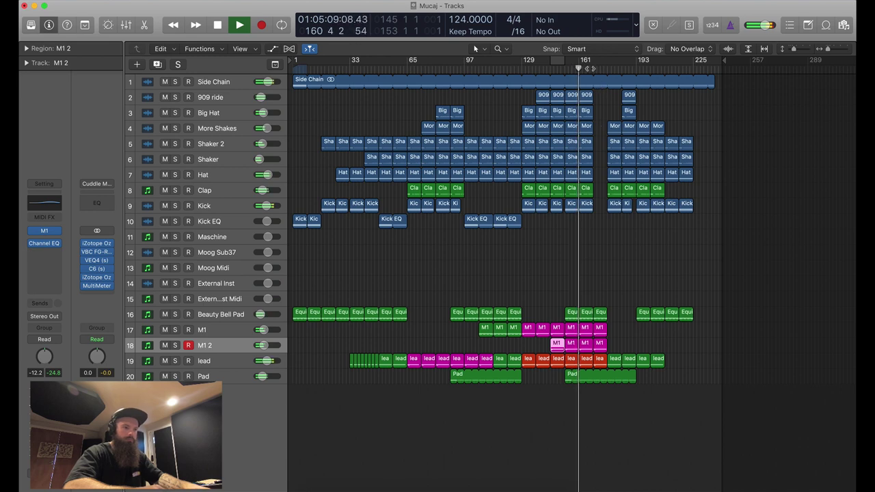
left_click(590, 68)
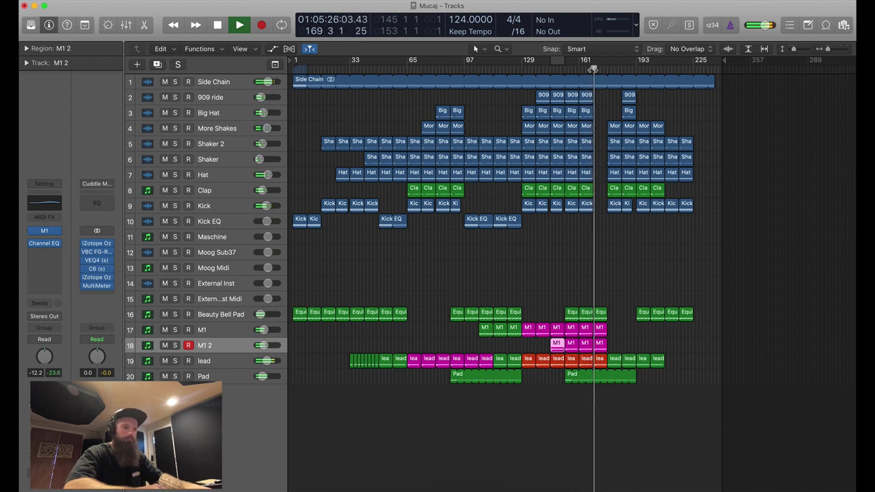
left_click(608, 68)
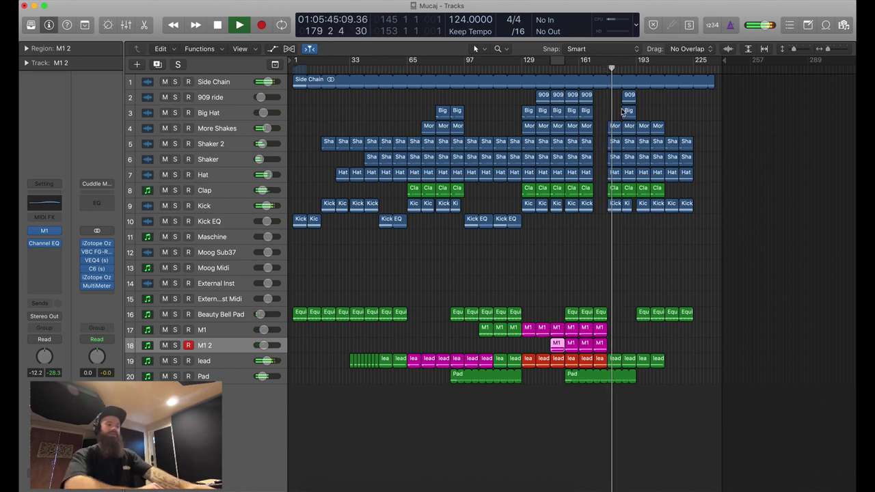
key("space")
Open the lead region at bar 177 in the Piano Roll and select all the notes on its single pitch
left_click_drag(677, 258, 576, 450)
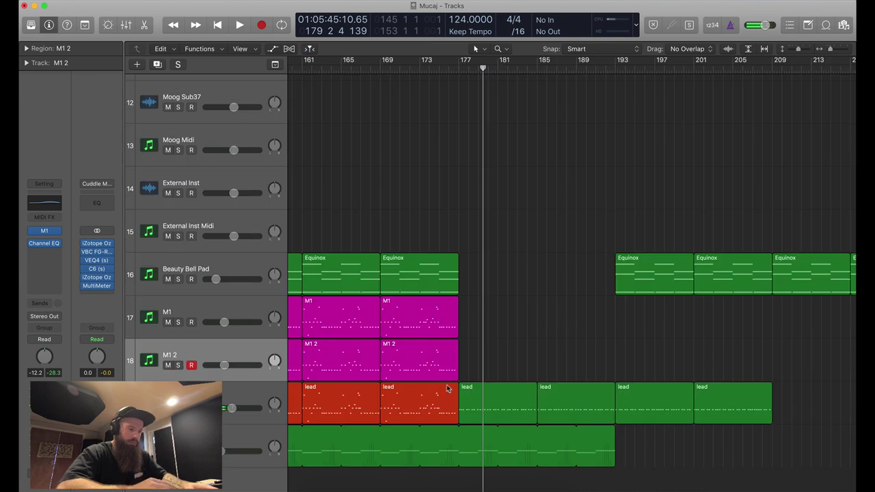
left_click(487, 394)
double_click(487, 394)
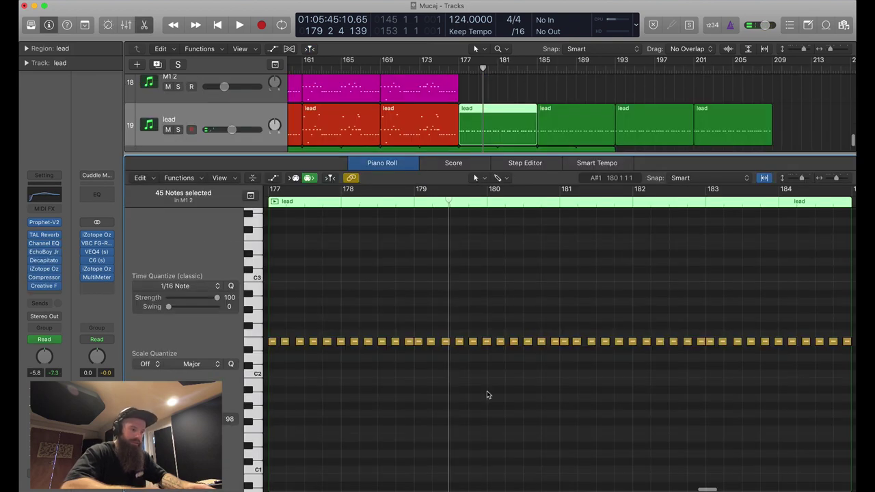
left_click(251, 343)
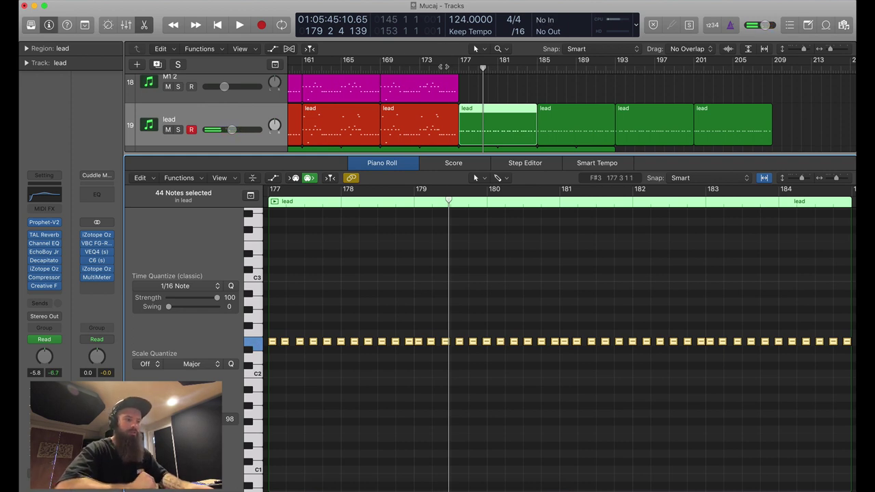
Play the mix from about bar 176, check the lead's Feedback automation, close the Piano Roll, and stop playback
key("space")
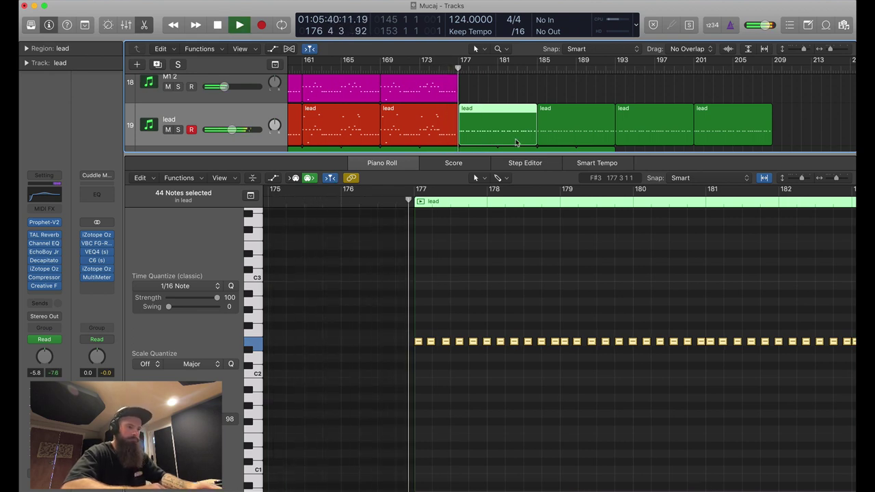
key("a")
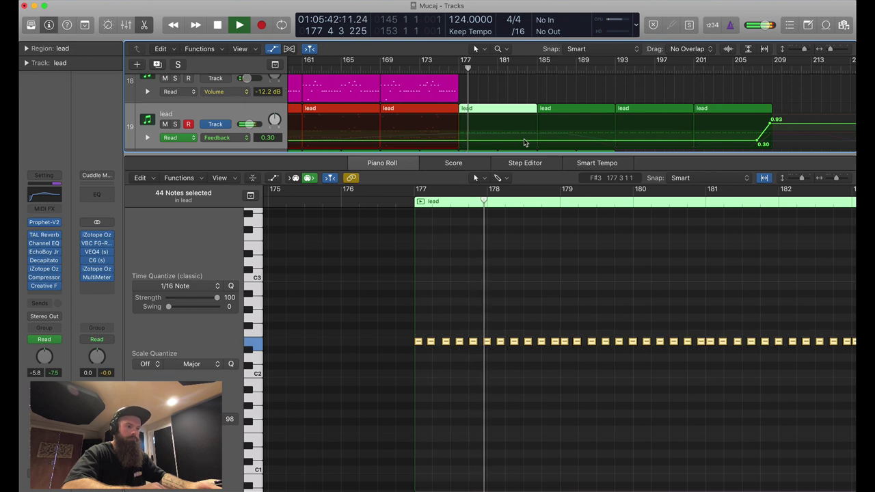
key("a")
key("z")
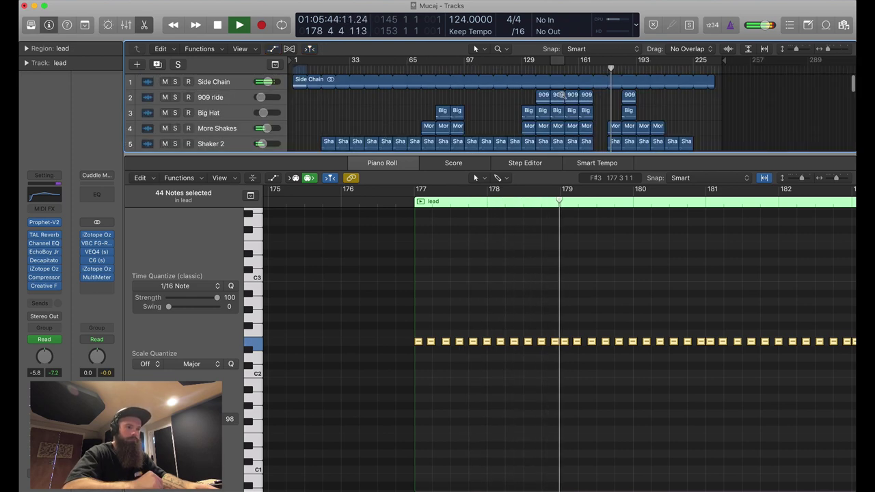
key("e")
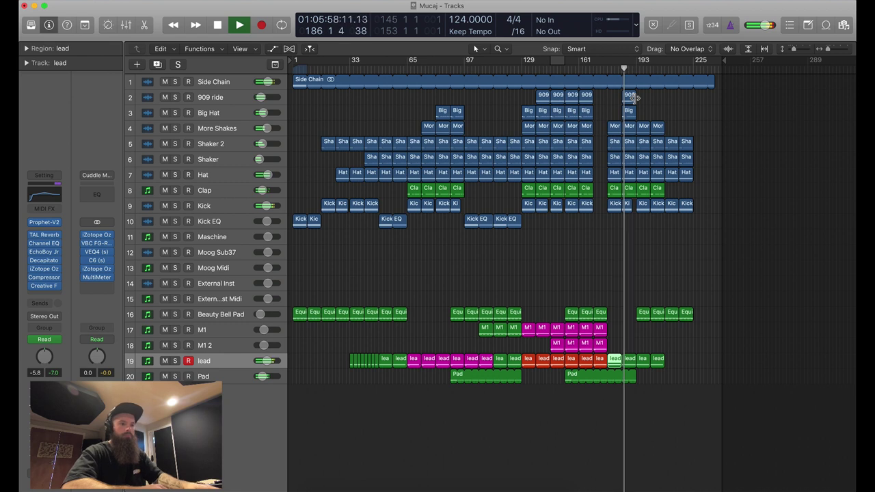
key("space")
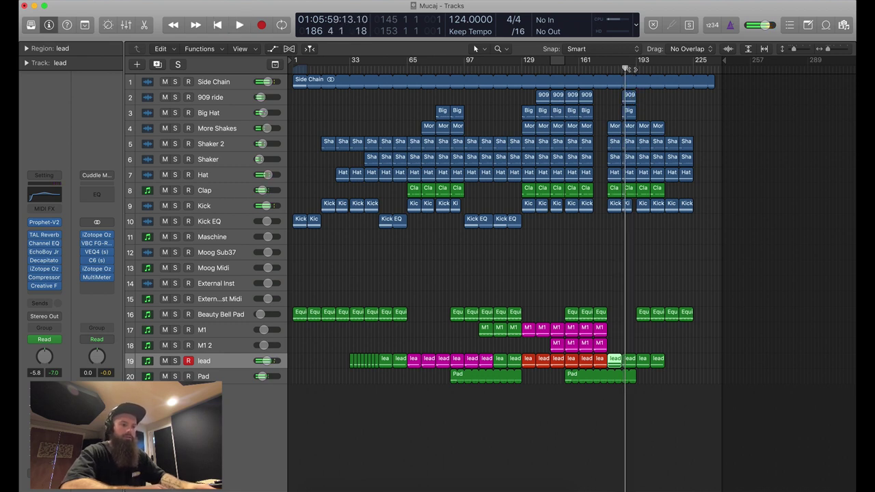
Play the transition into bar 193, stop, and return the playhead to the start of the project
key("space")
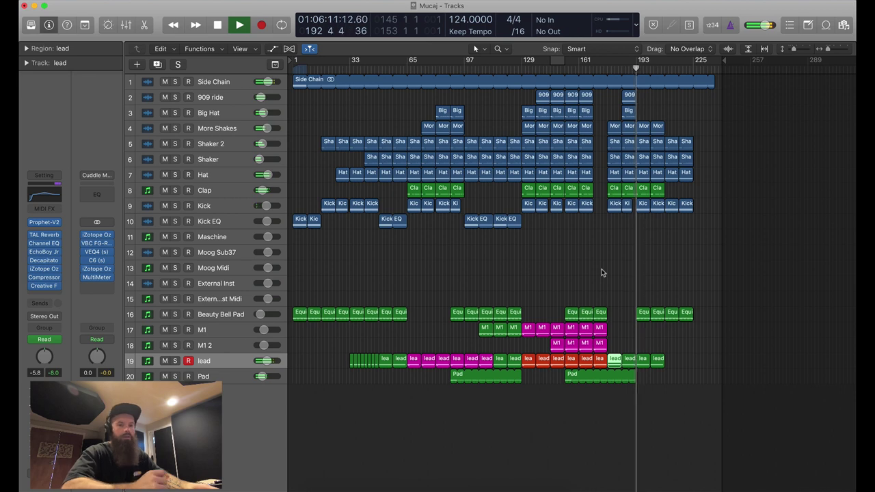
key("space")
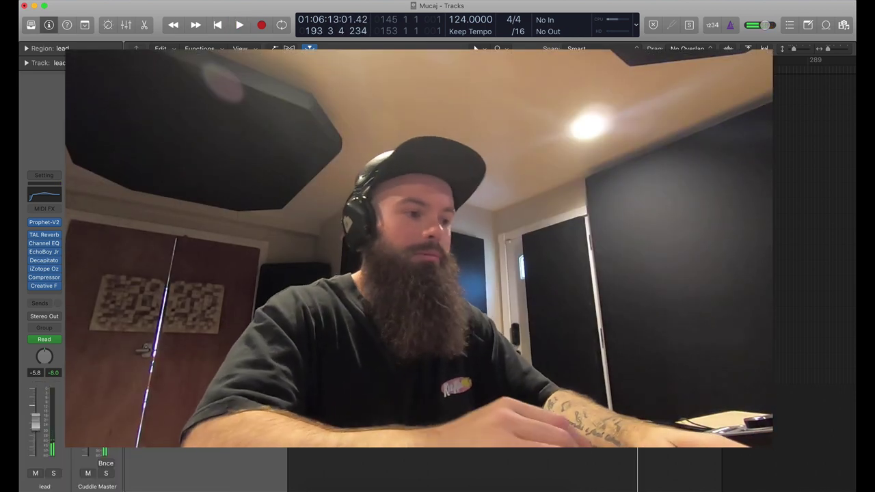
key("Return")
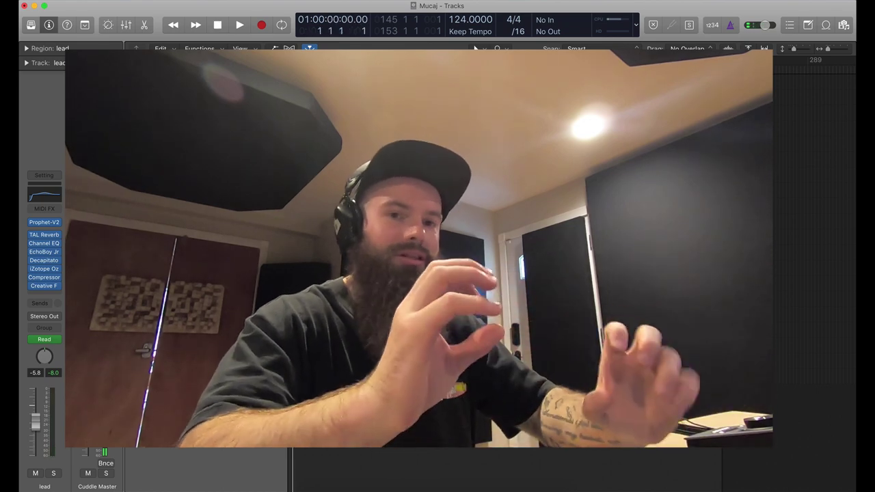